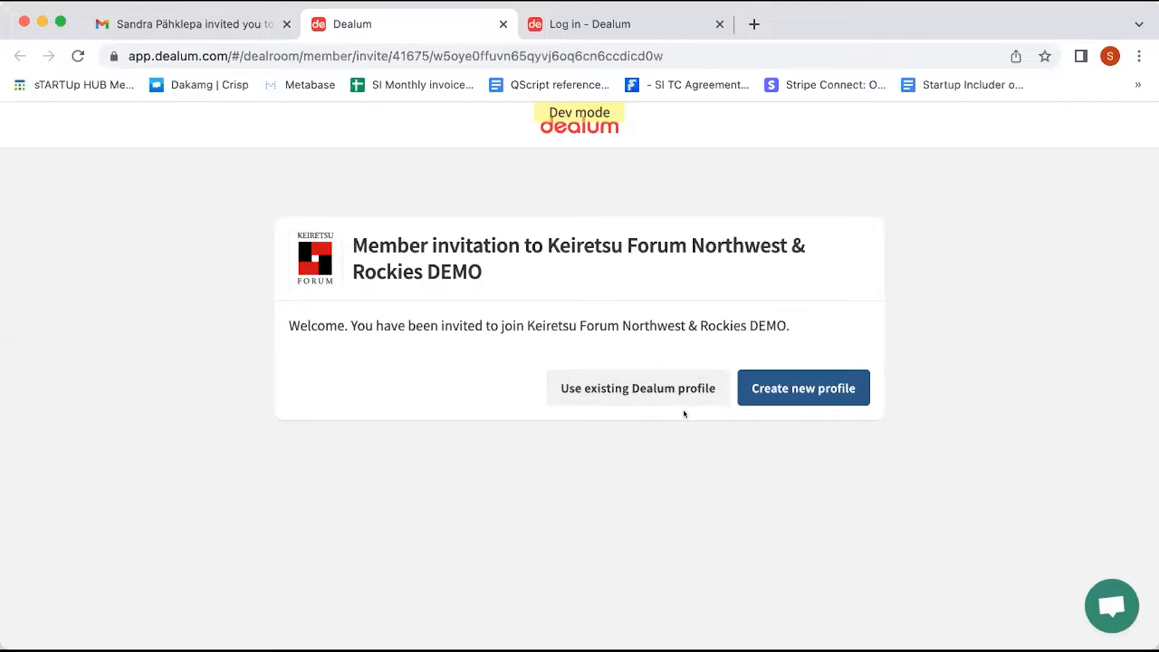
Step: Start a new profile and enter first name Test3 and a last name from the suggestions
click(819, 374)
scroll(719, 383, down, 1)
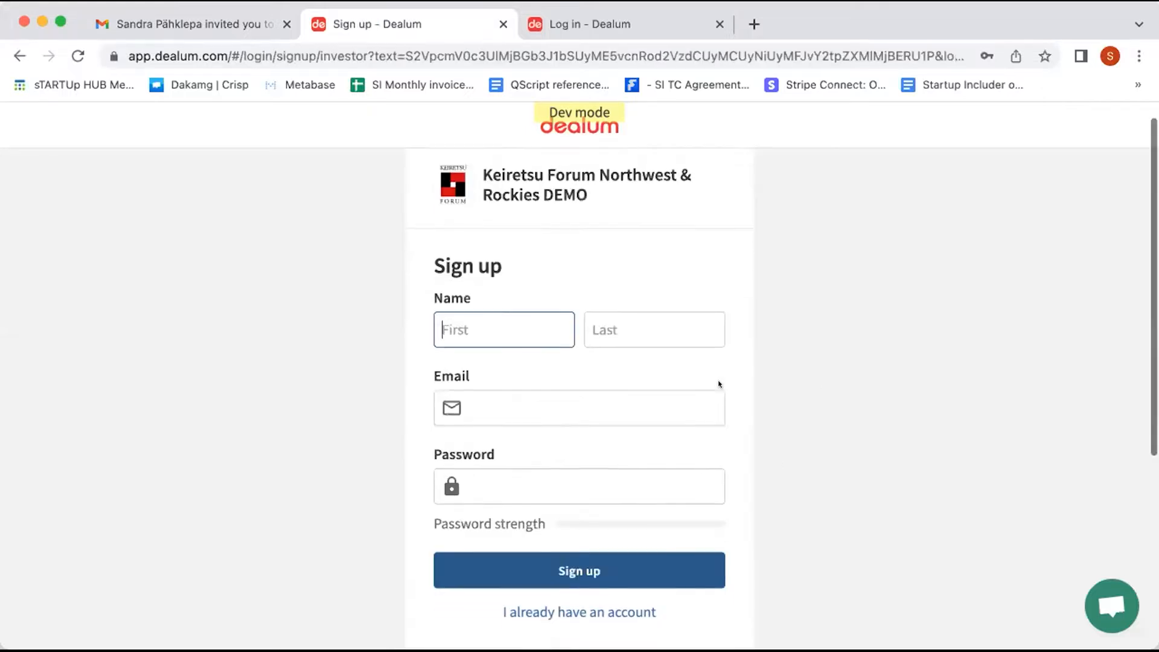
scroll(719, 383, down, 1)
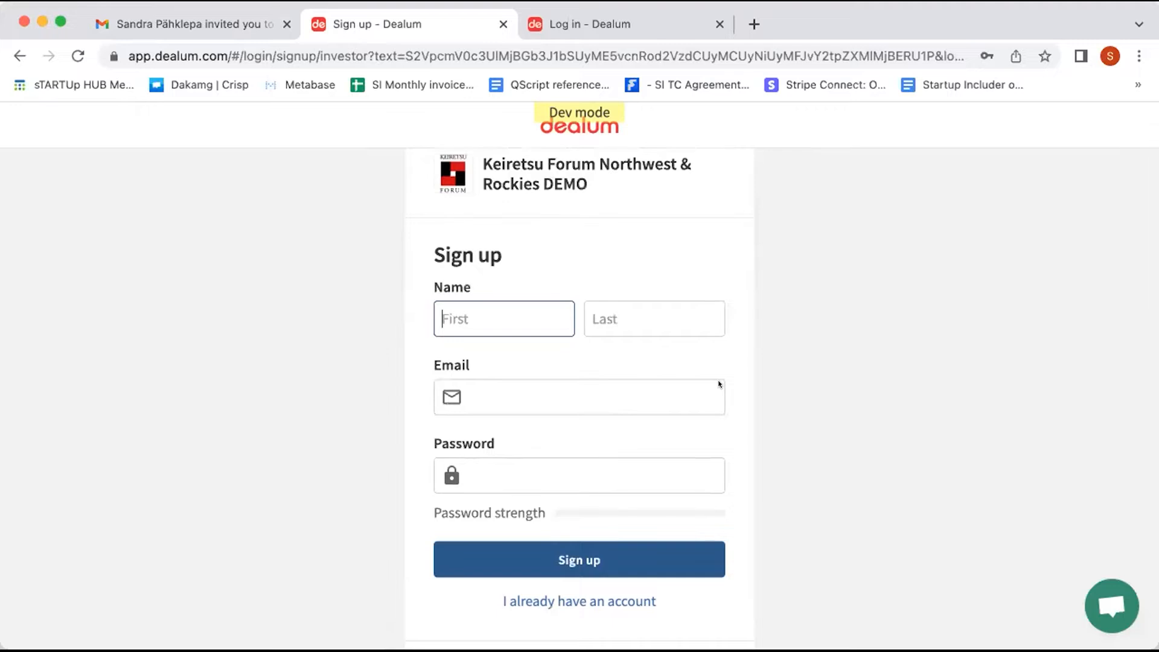
text(test)
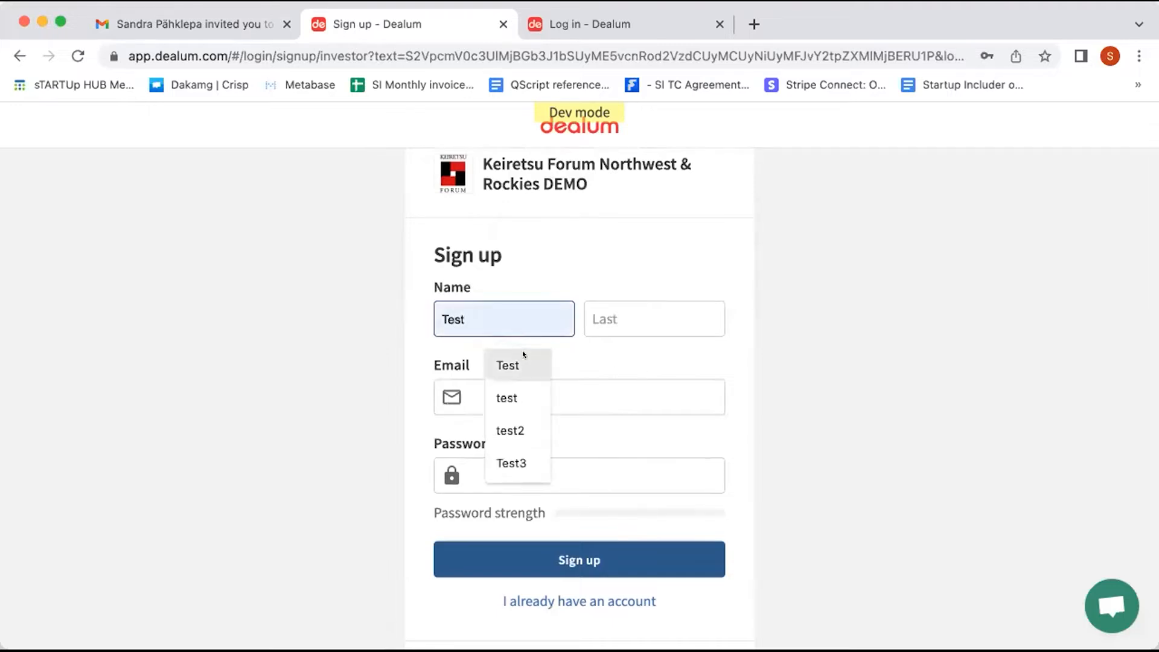
click(523, 356)
text(3)
click(602, 312)
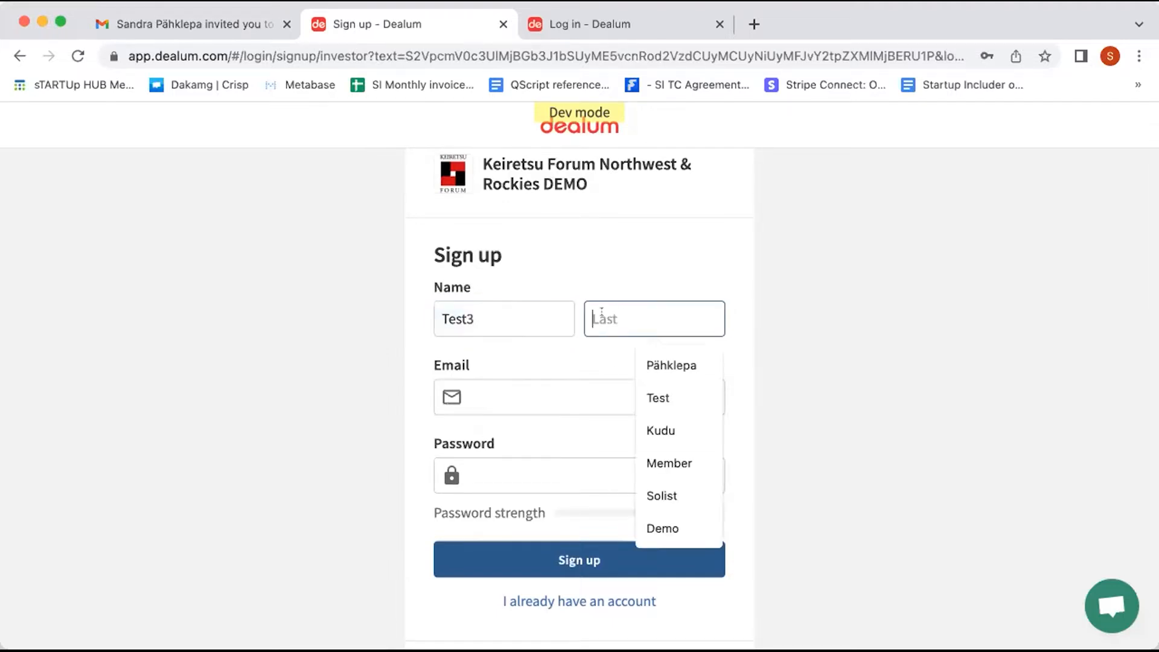
click(652, 394)
Step: Enter a suggested test e-mail address and a password, then submit the sign-up
click(556, 385)
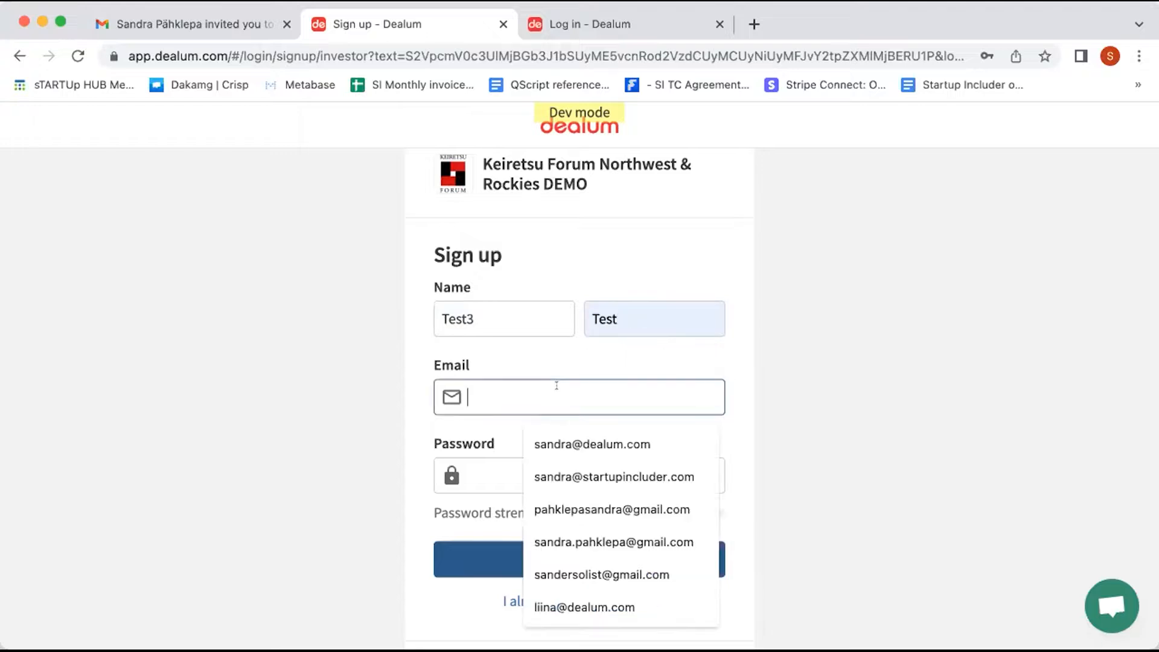
text(test3@meil.ee)
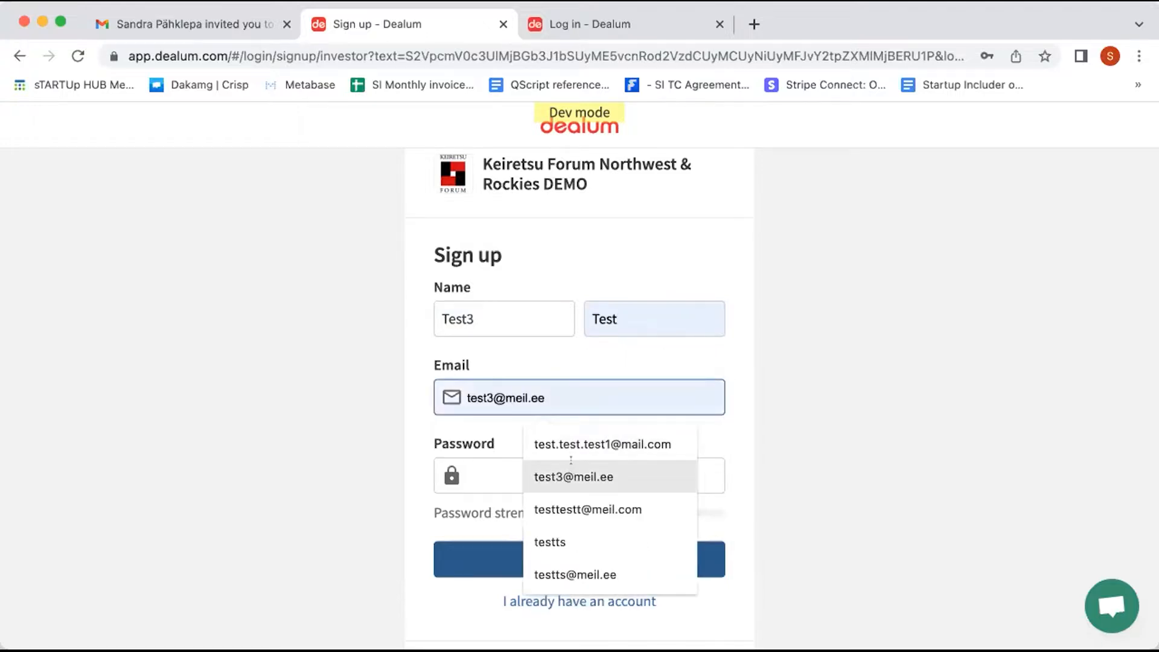
click(569, 469)
click(529, 473)
text(•••••••••••)
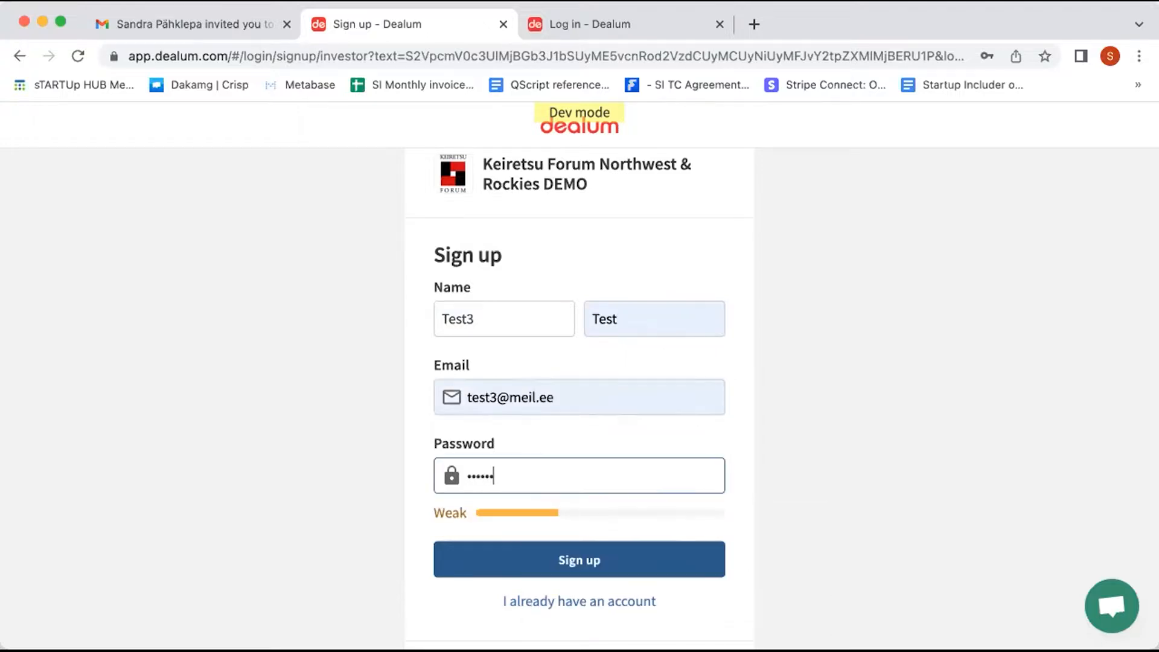
text(•••)
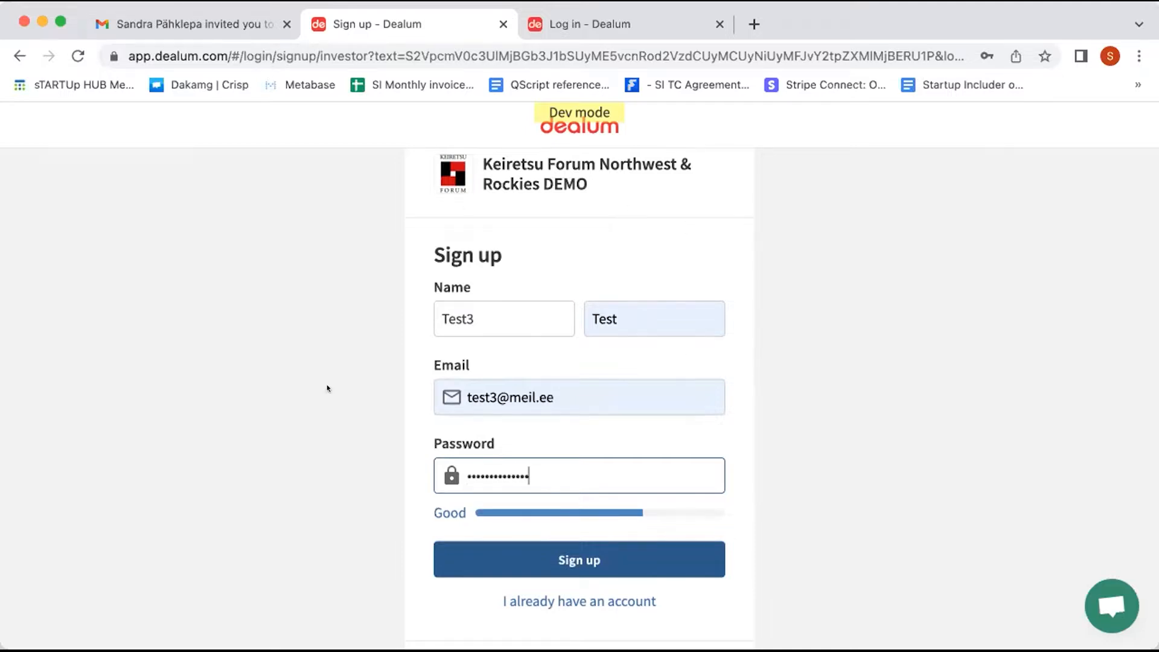
click(478, 556)
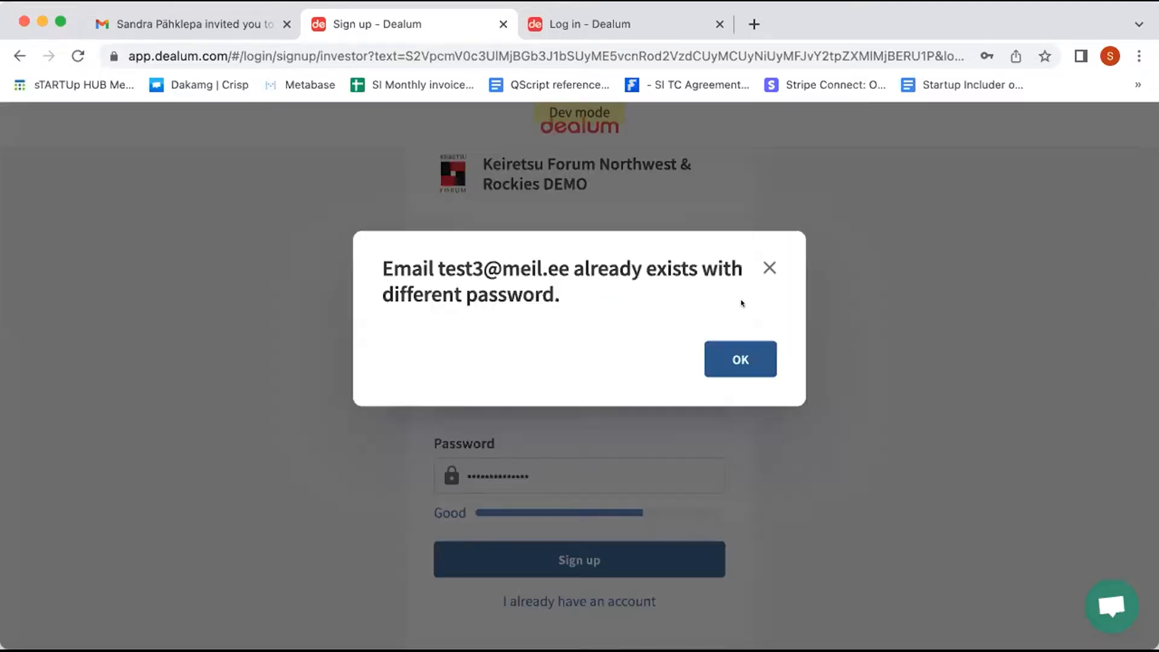
Step: Dismiss the email-exists error, append 4 to the e-mail, and sign up again
click(733, 362)
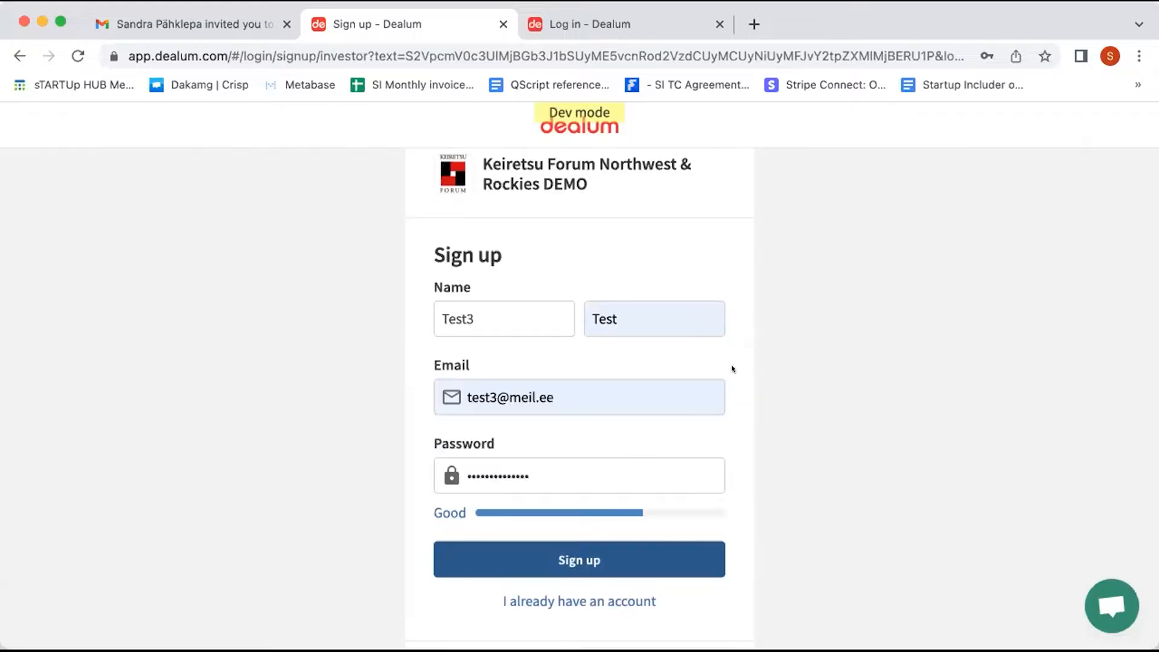
click(493, 396)
text(4)
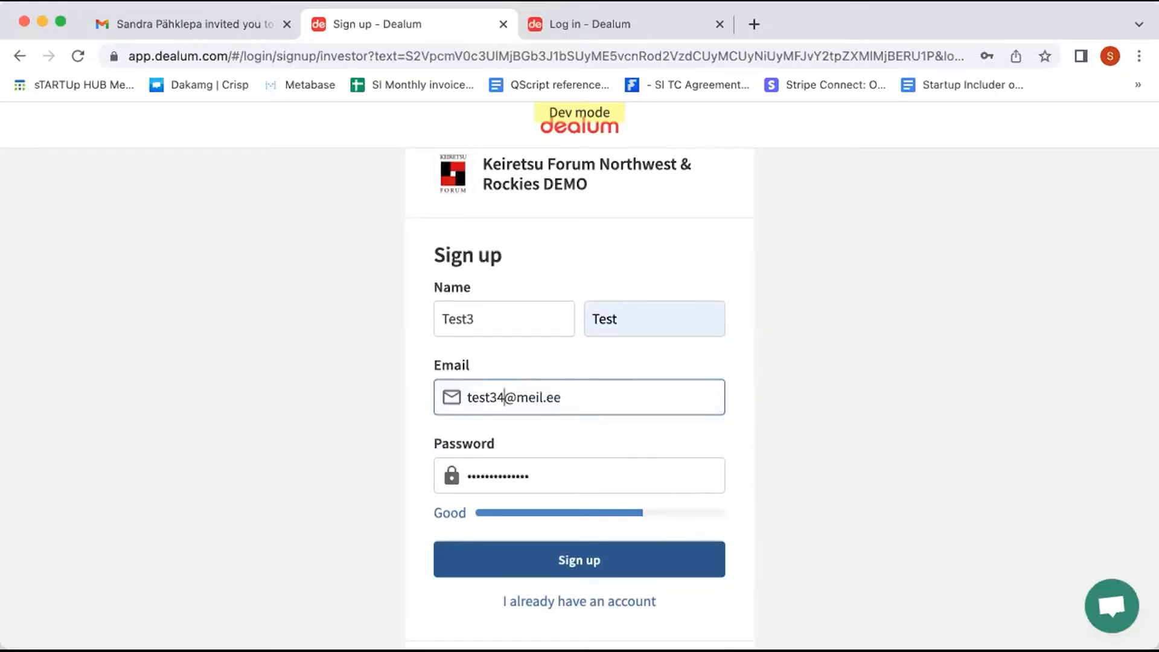
click(494, 557)
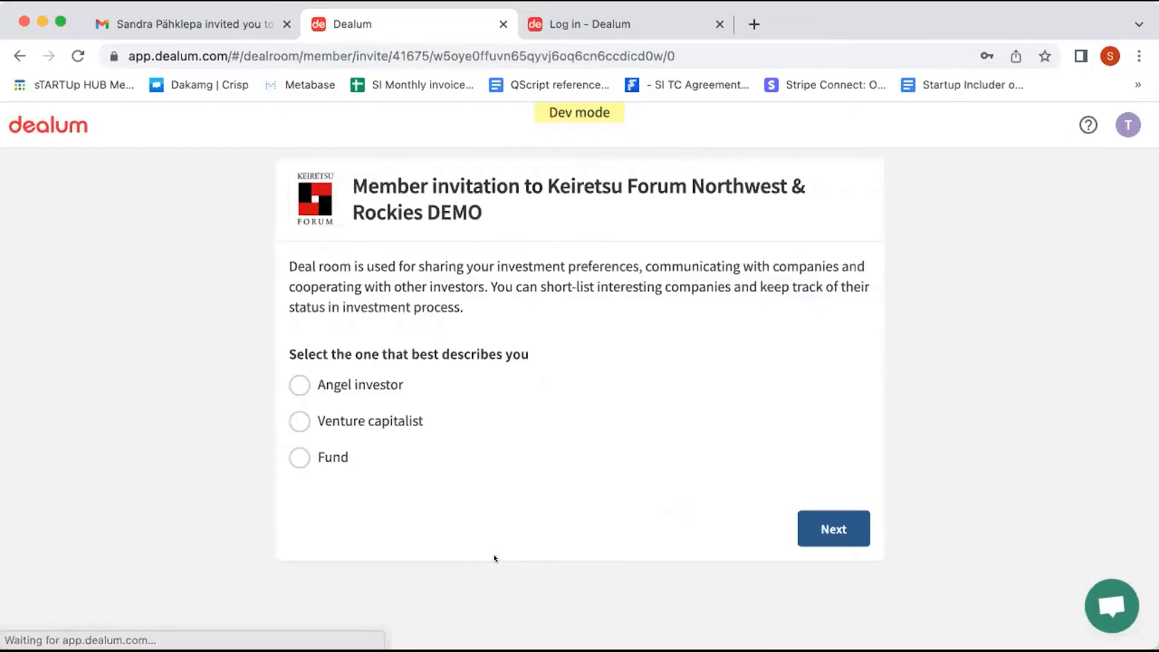
Step: Join as an Angel investor and set the deal room's primary currency to EUR (Euro)
click(326, 385)
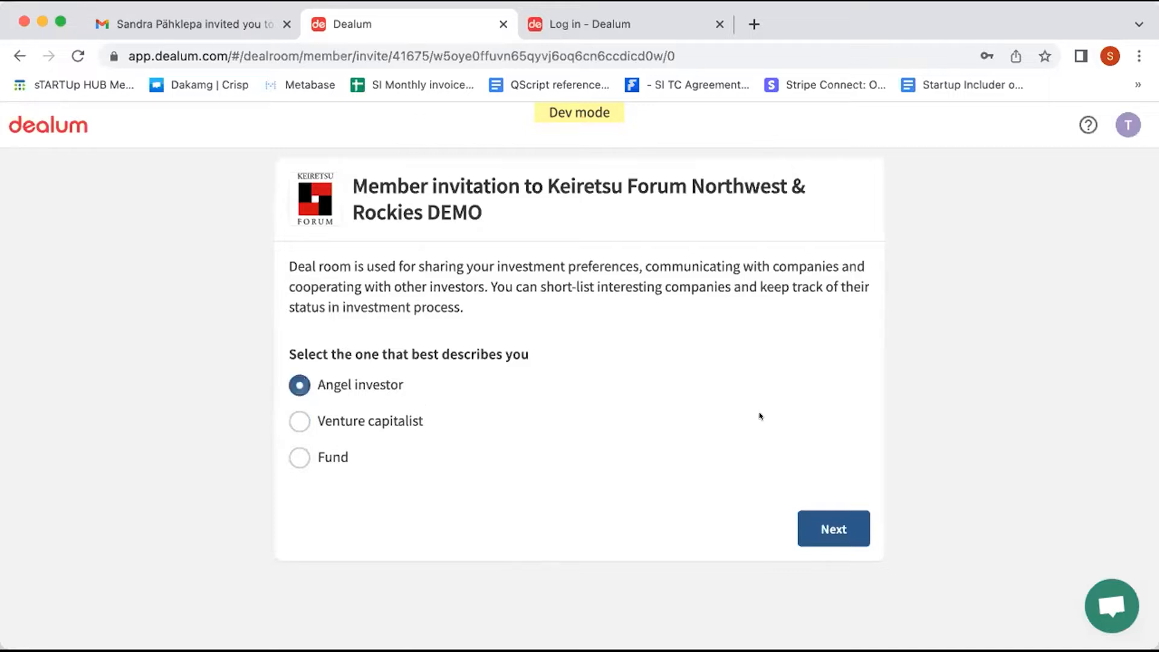
click(826, 520)
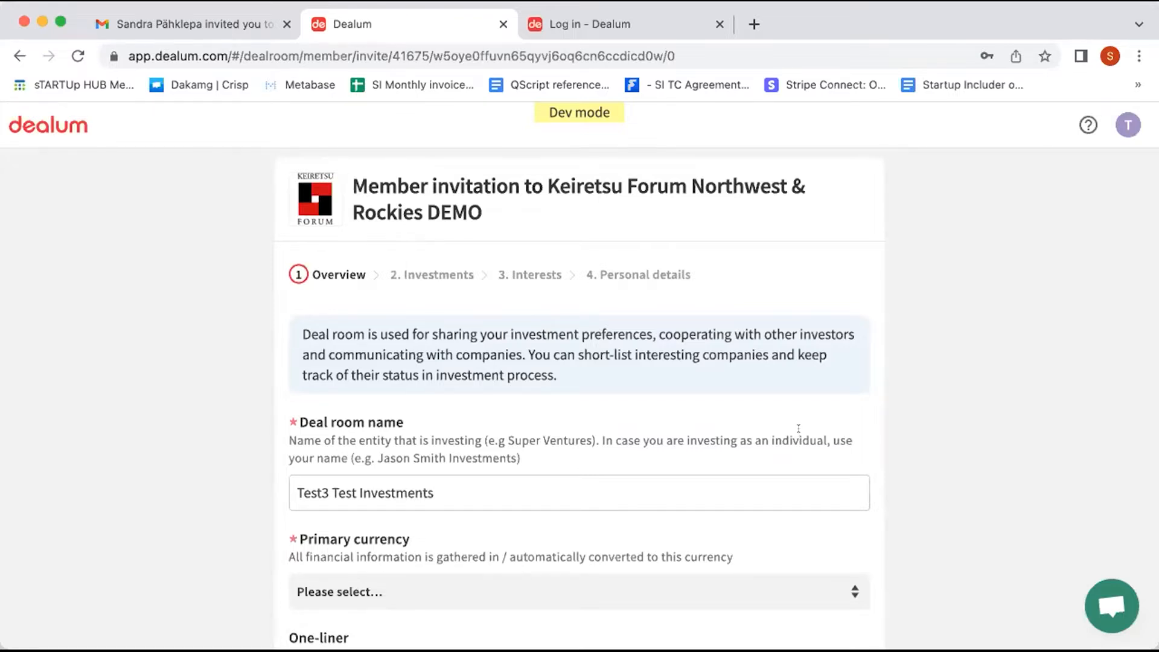
scroll(798, 428, down, 5)
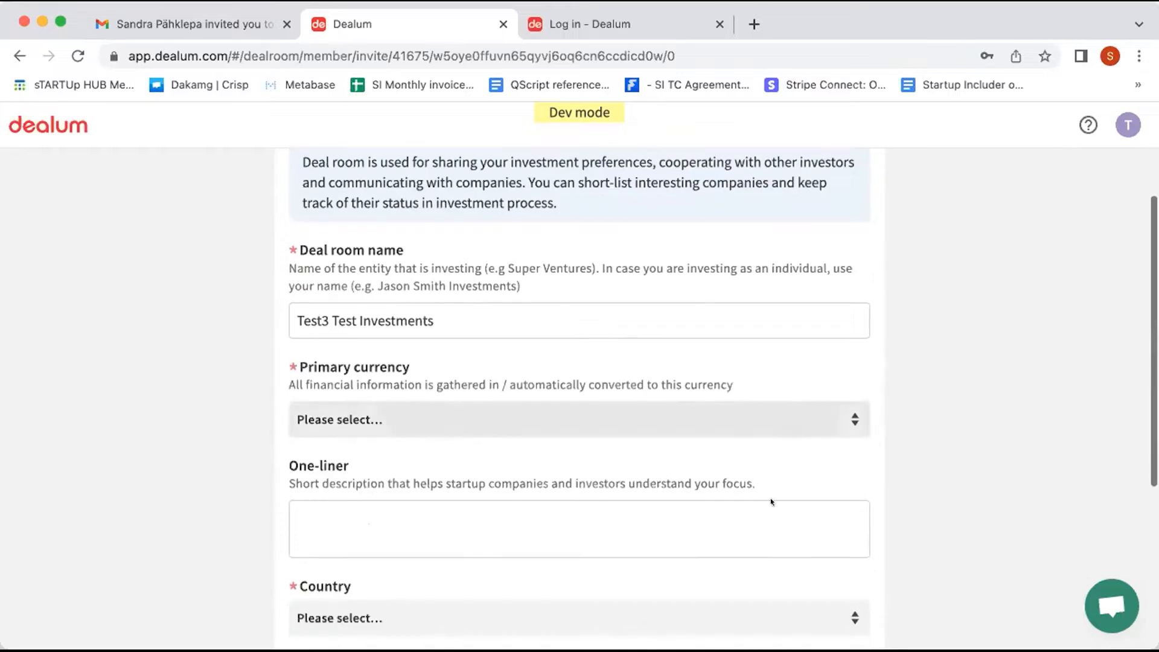
scroll(736, 510, down, 2)
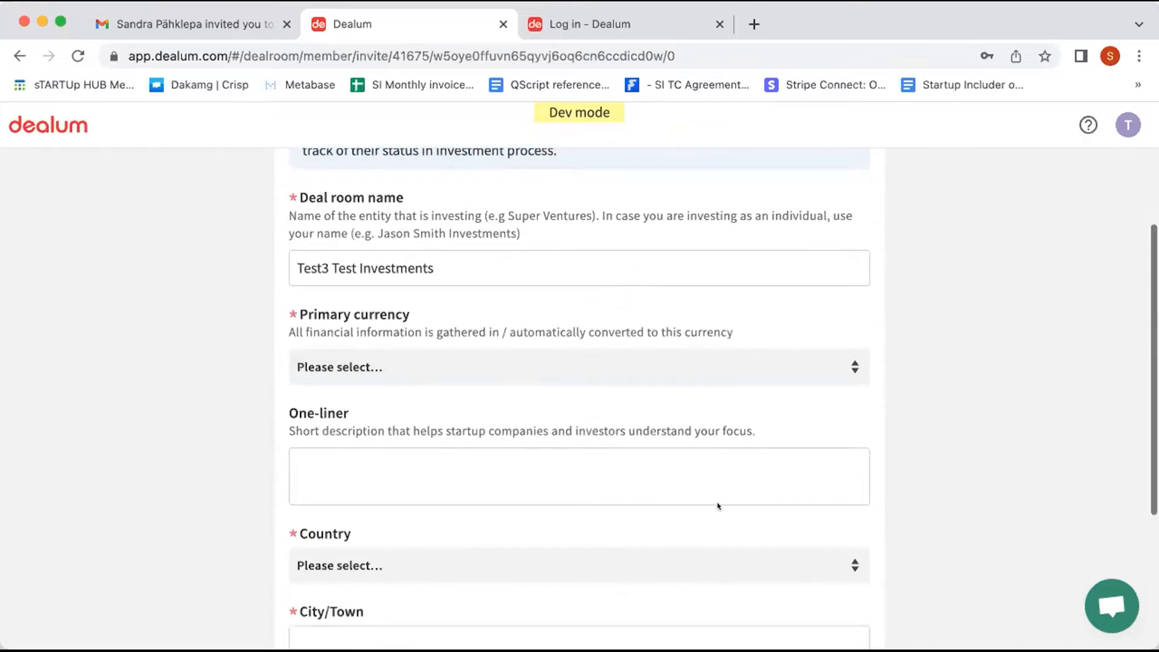
click(543, 365)
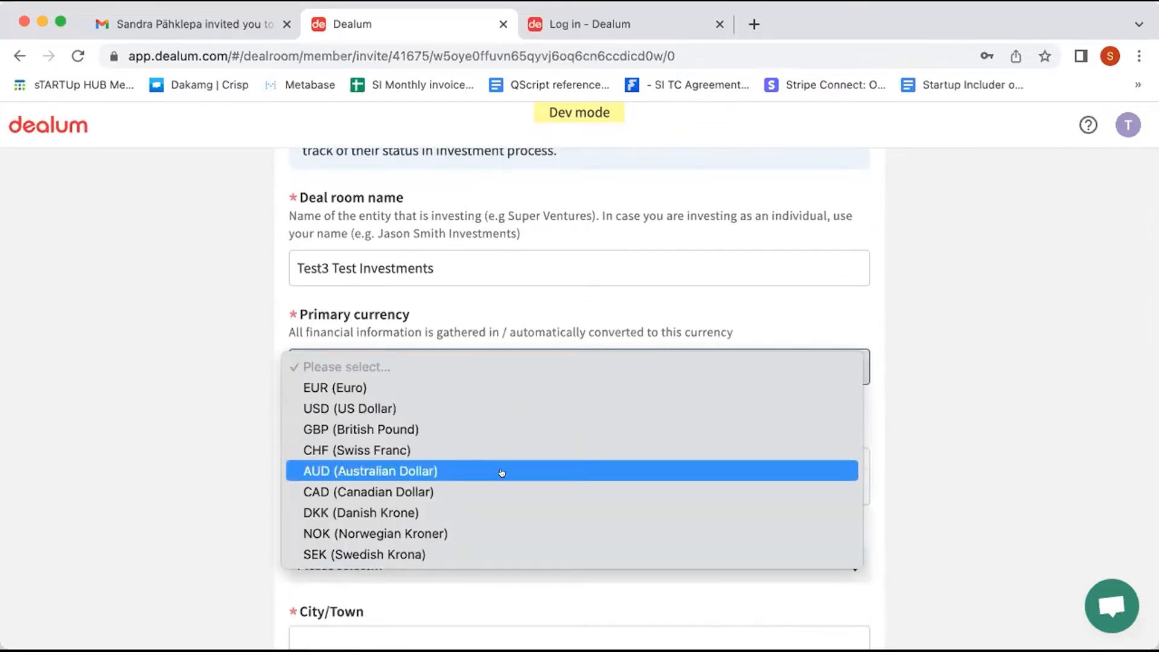
click(478, 393)
click(471, 375)
click(433, 345)
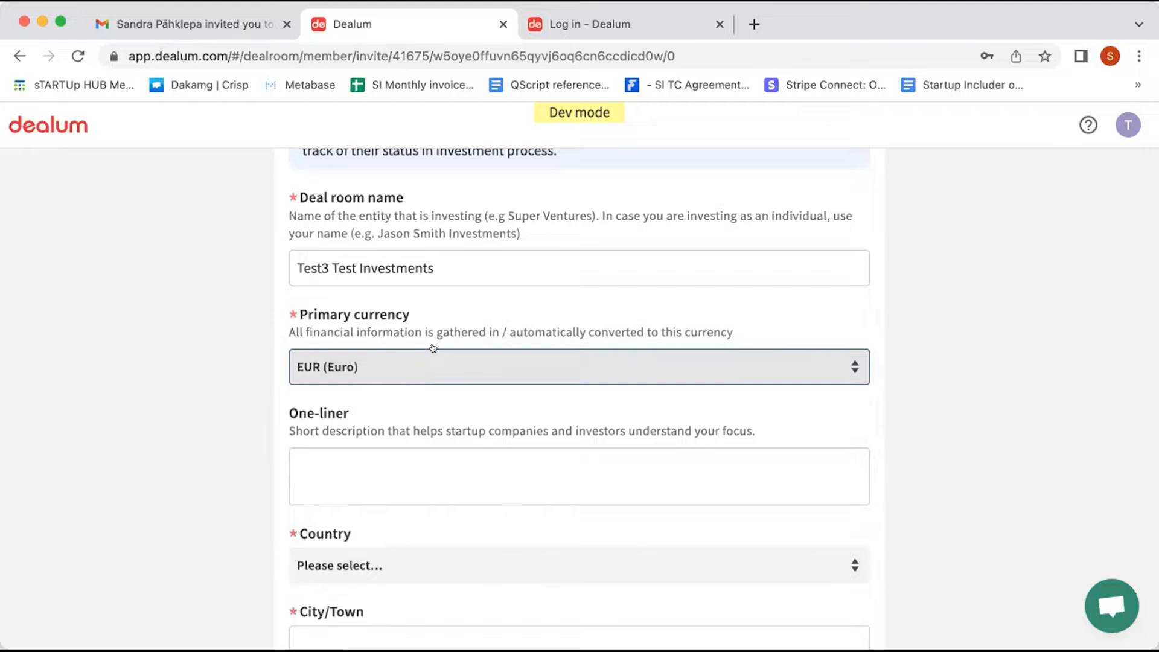
Step: Set country to Albania and city/town to 'www', then save the overview
scroll(427, 459, down, 3)
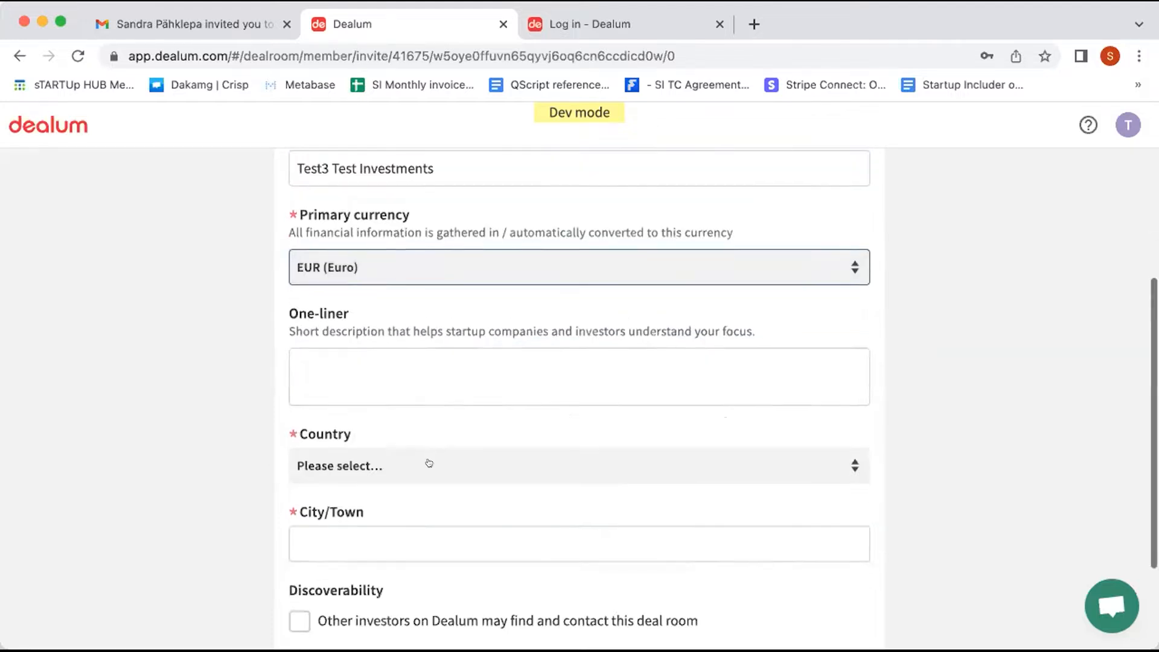
click(429, 446)
click(408, 491)
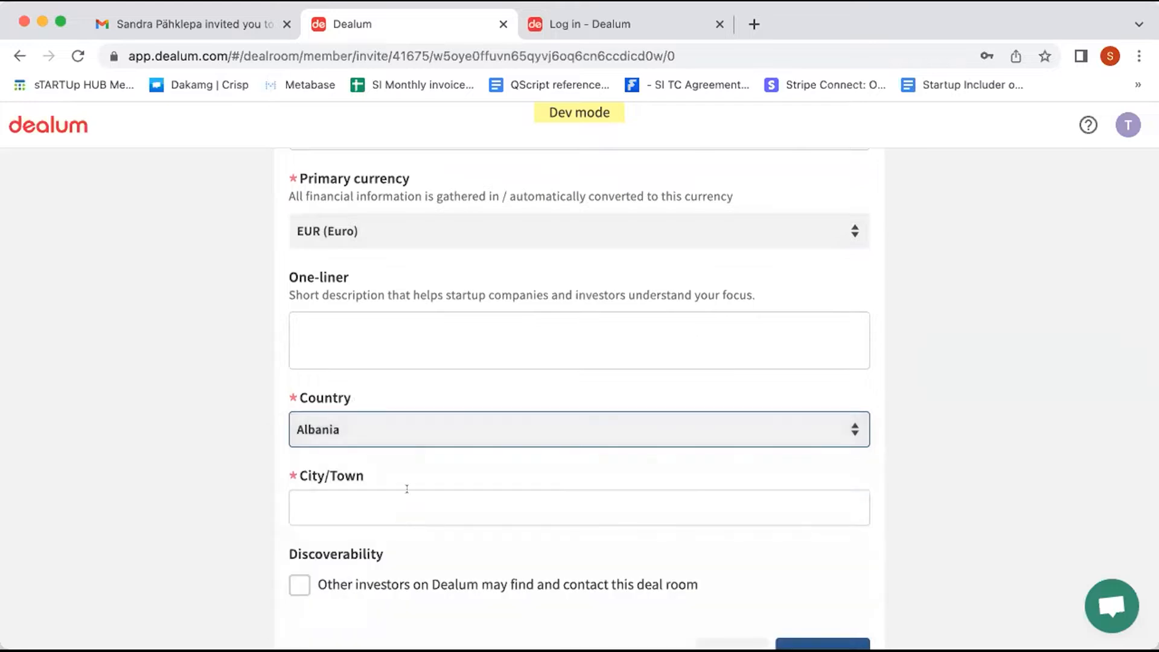
click(408, 506)
text(www)
scroll(830, 541, down, 2)
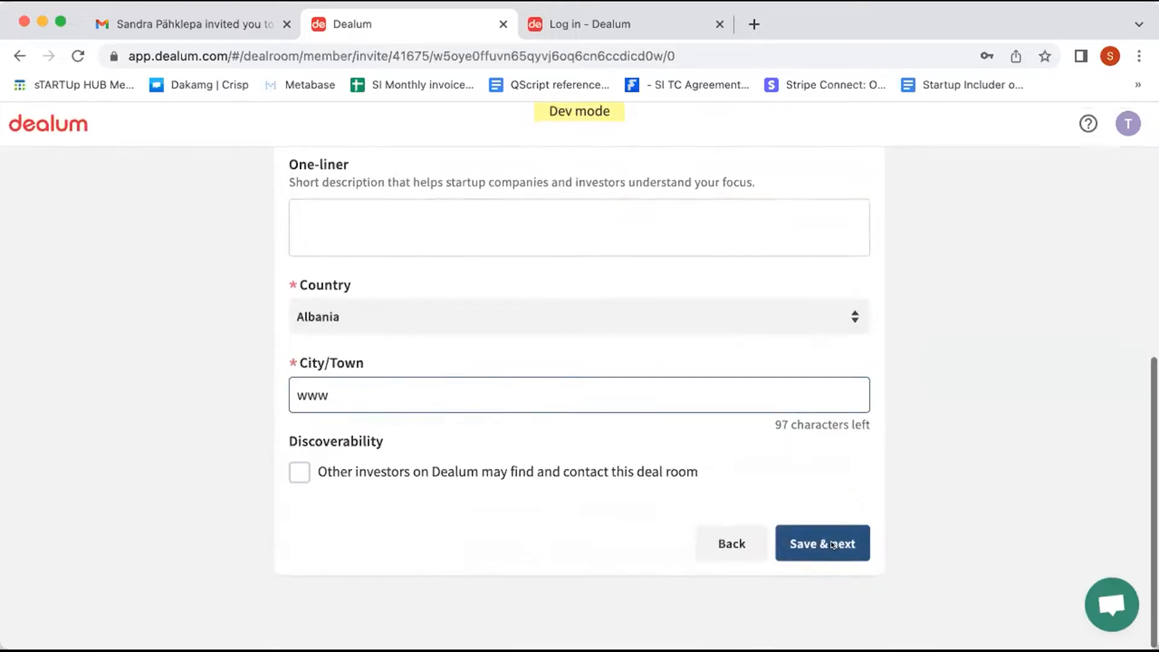
click(831, 543)
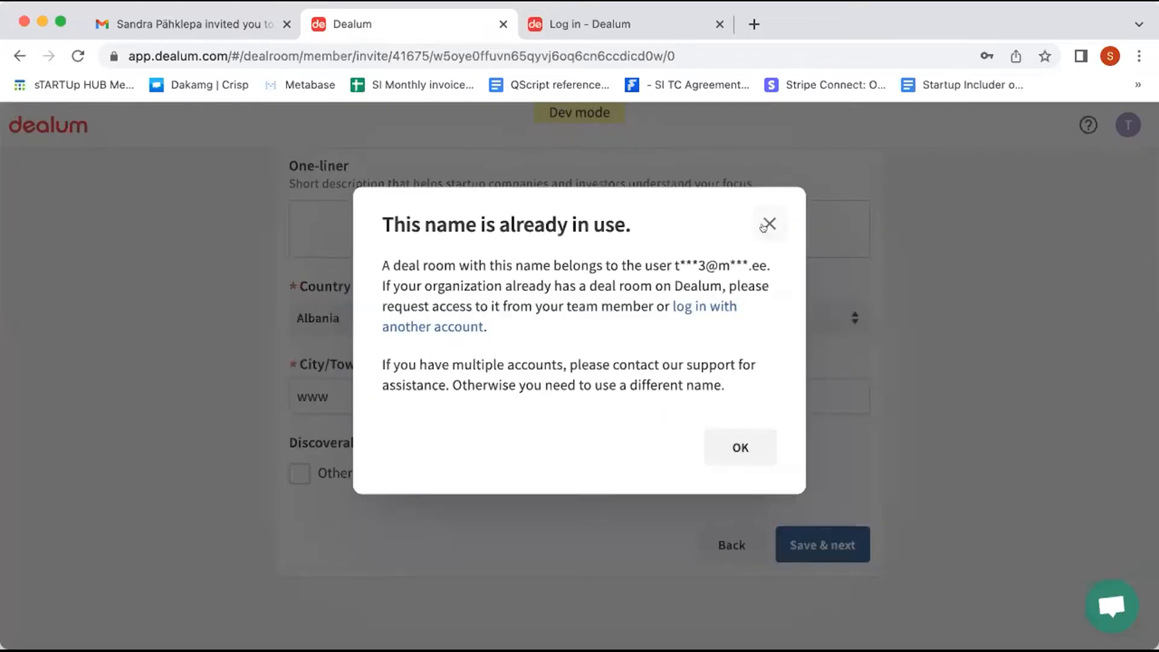
Step: Close the 'This name is already in use' warning and return to the top of the overview form
click(766, 225)
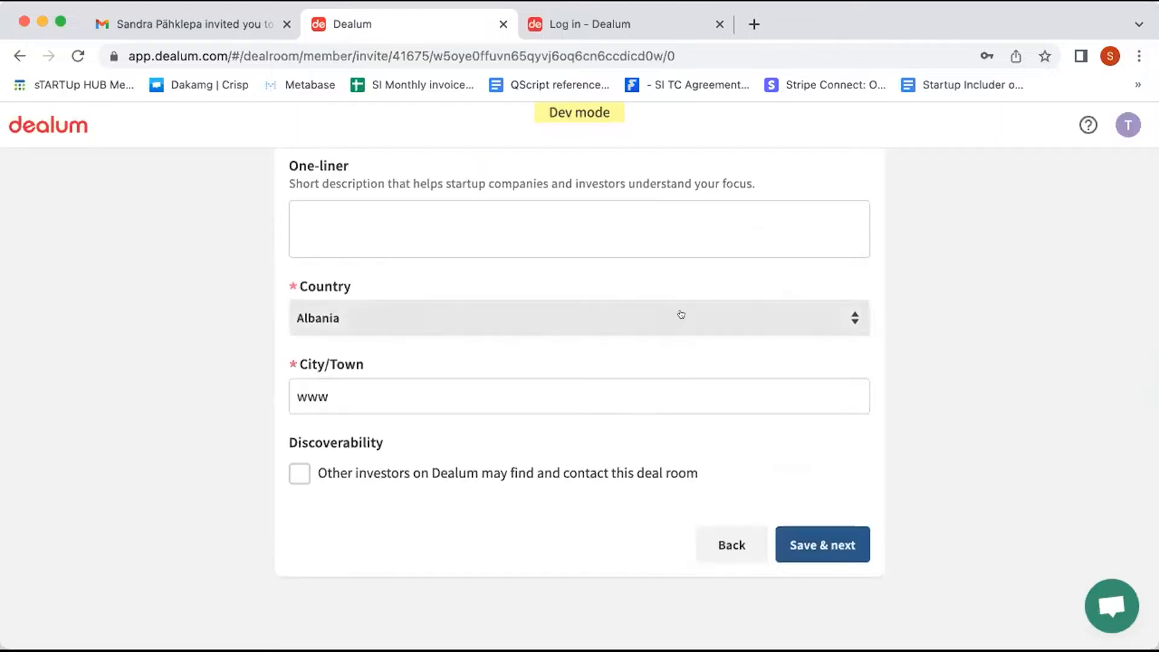
scroll(686, 311, up, 8)
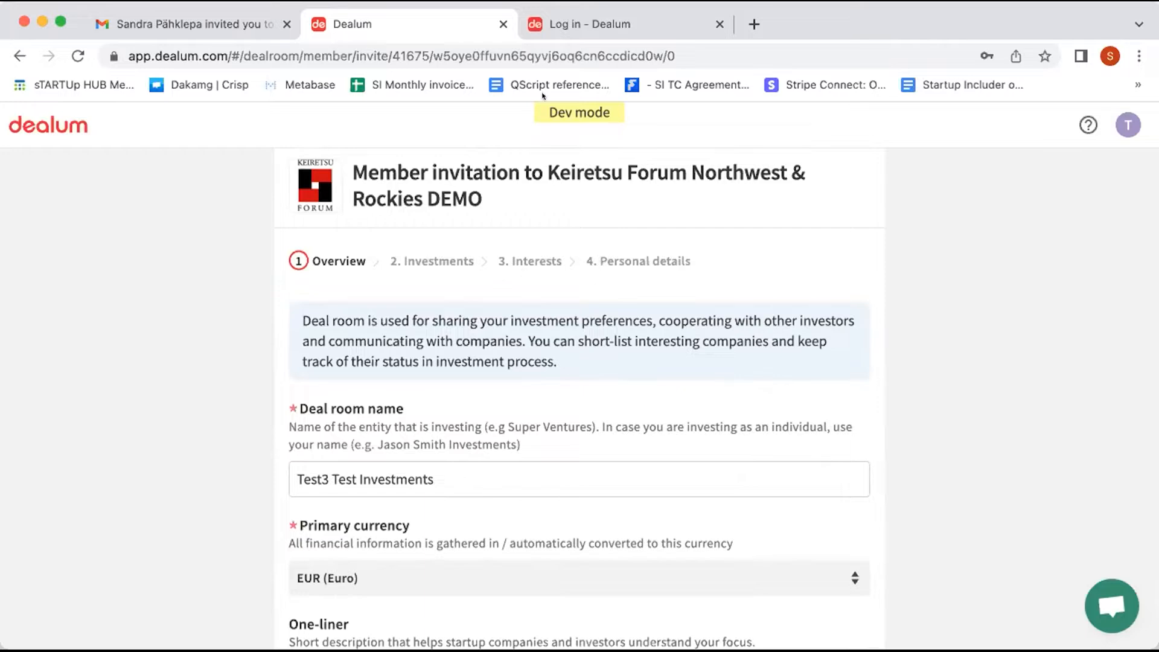
Step: Log in with the saved account from the 'Log in - Dealum' tab
click(573, 24)
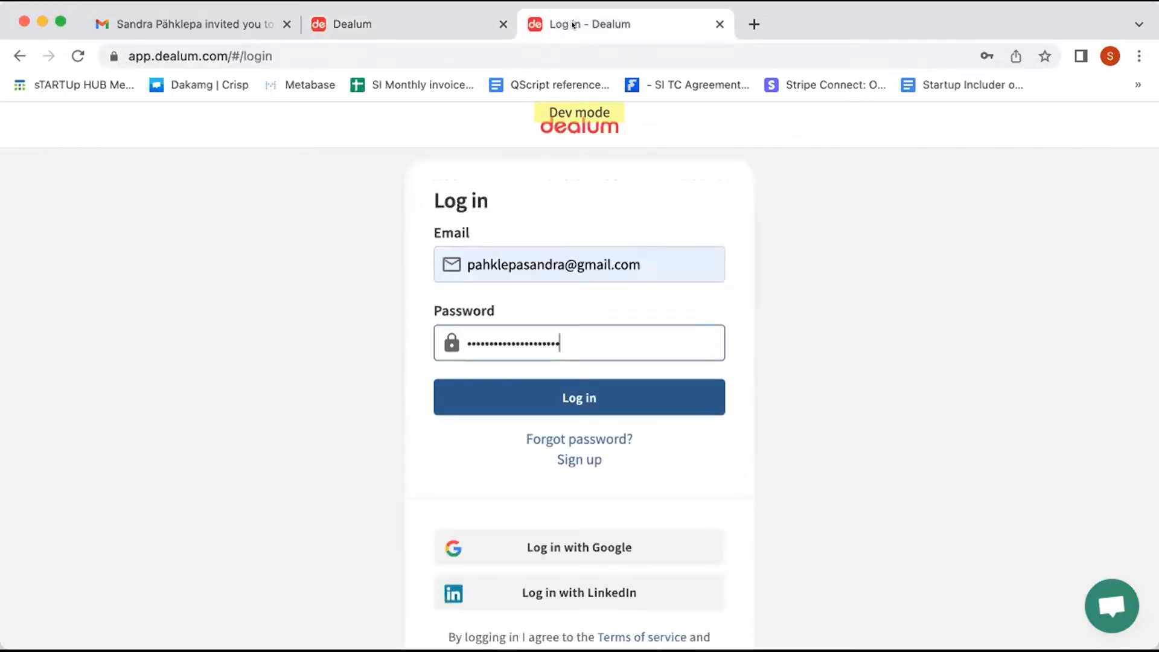
click(661, 393)
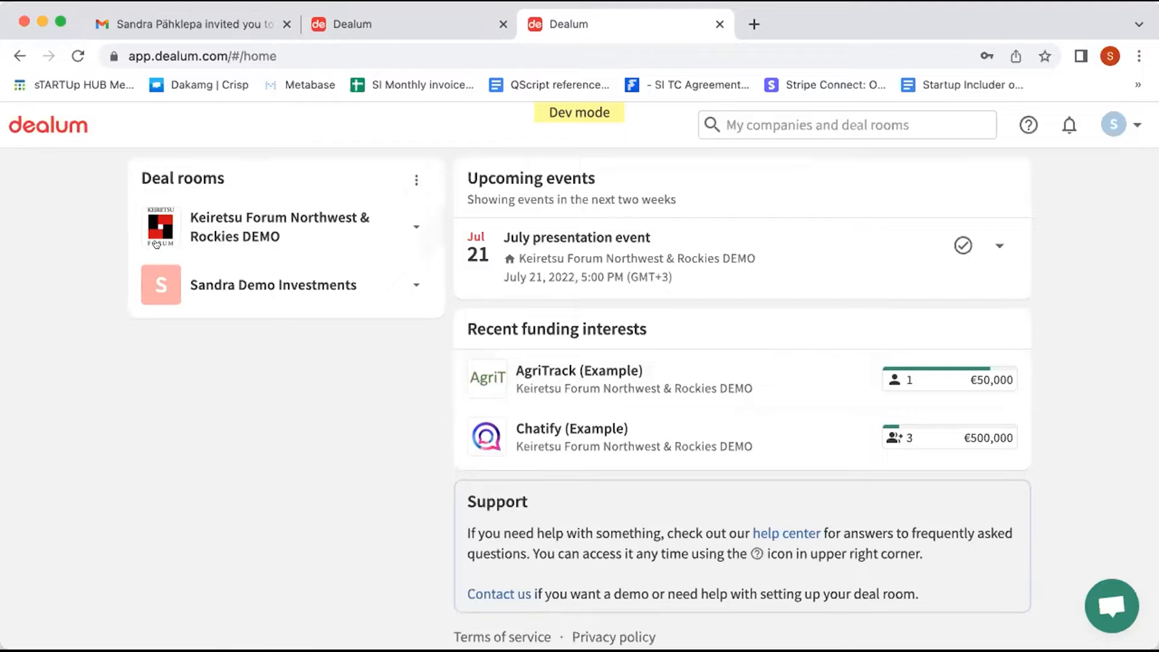
Step: Open Keiretsu Forum Northwest & Rockies DEMO, list its Forum Road Show funnel companies, and show filters
click(270, 218)
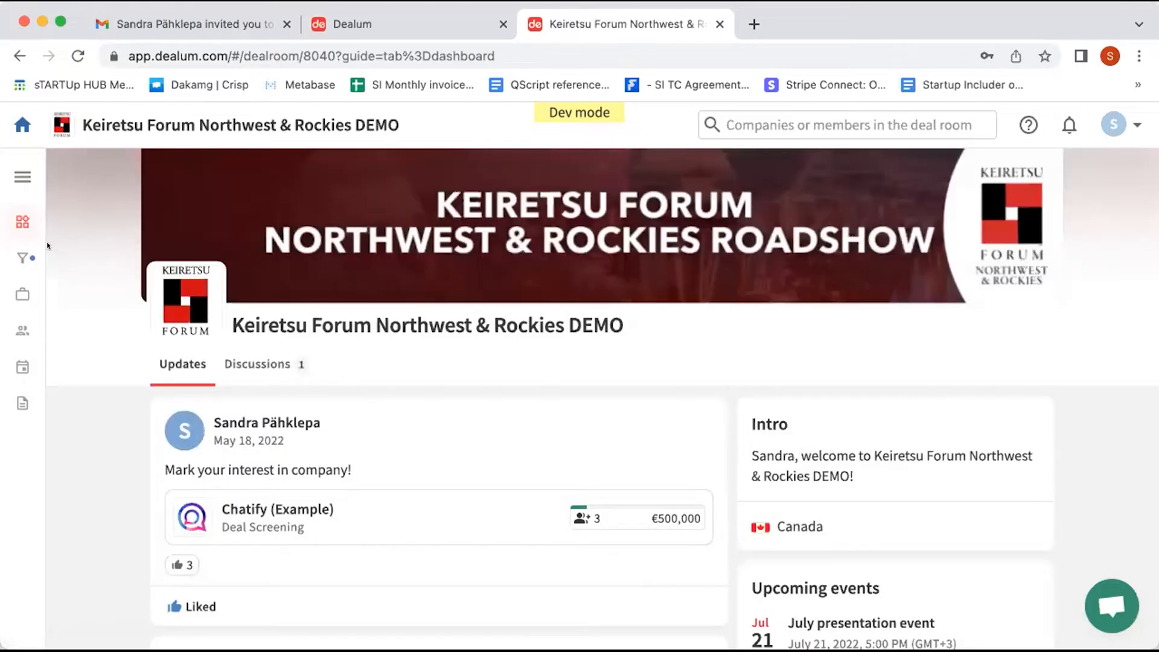
click(23, 258)
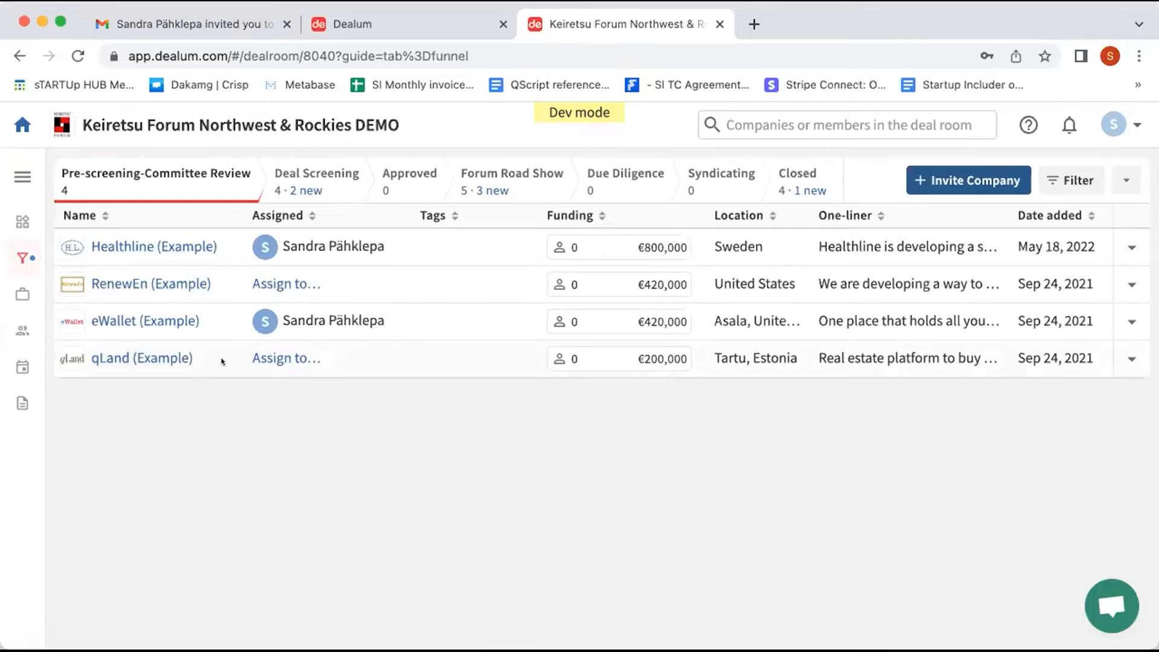
click(513, 185)
click(1055, 185)
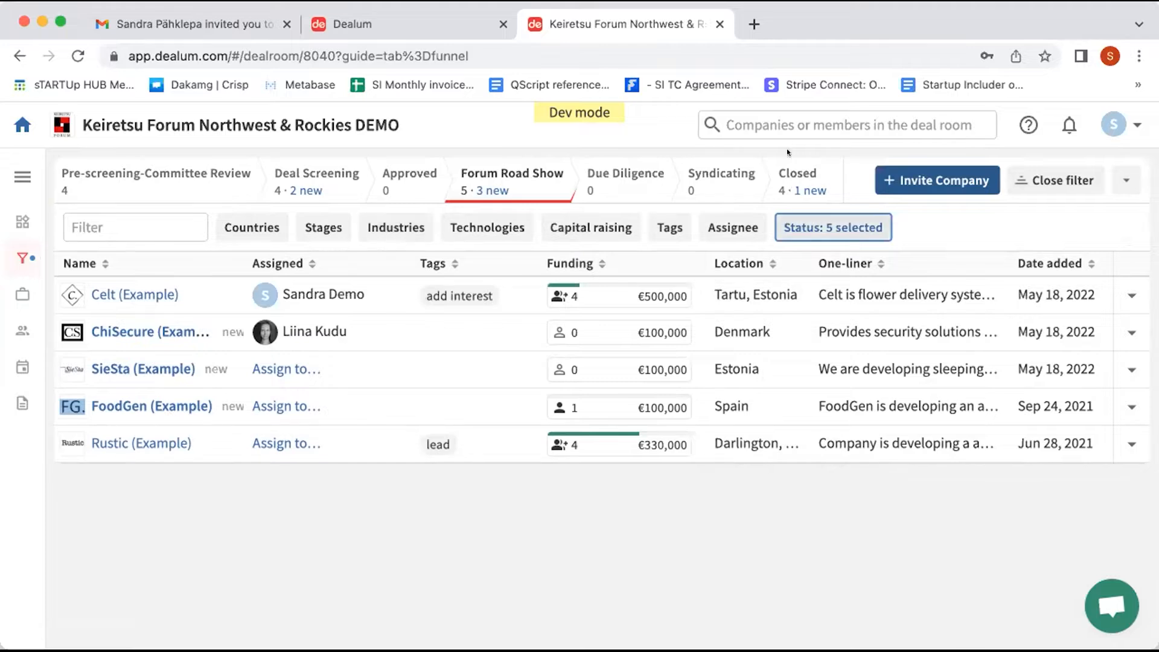
click(787, 123)
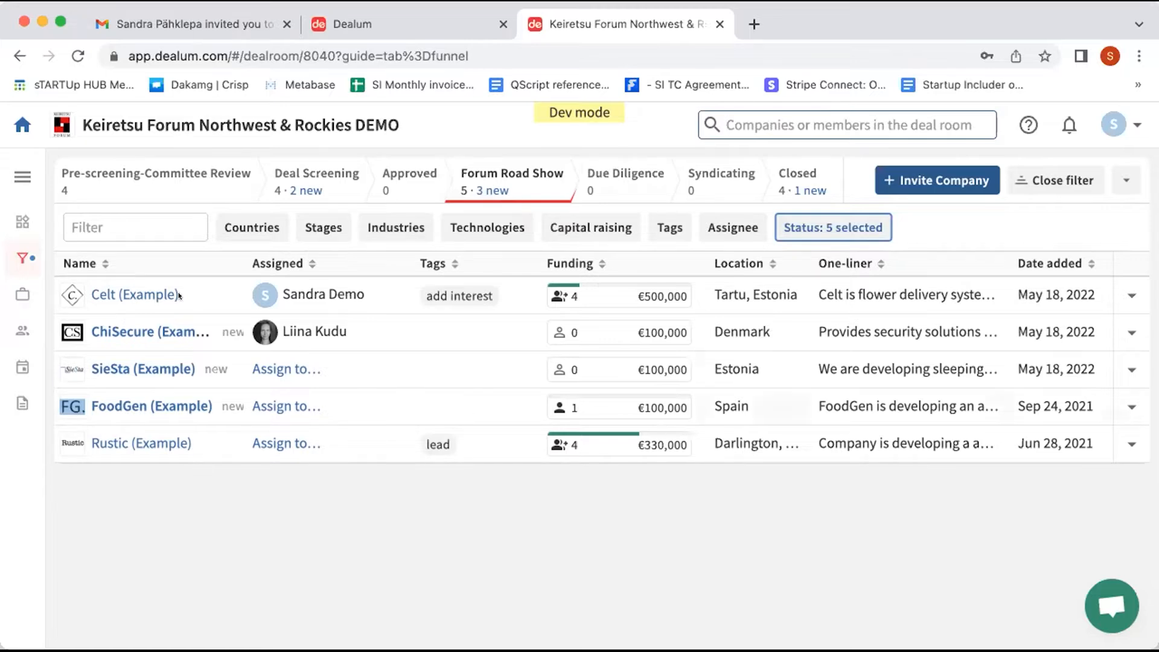
click(108, 294)
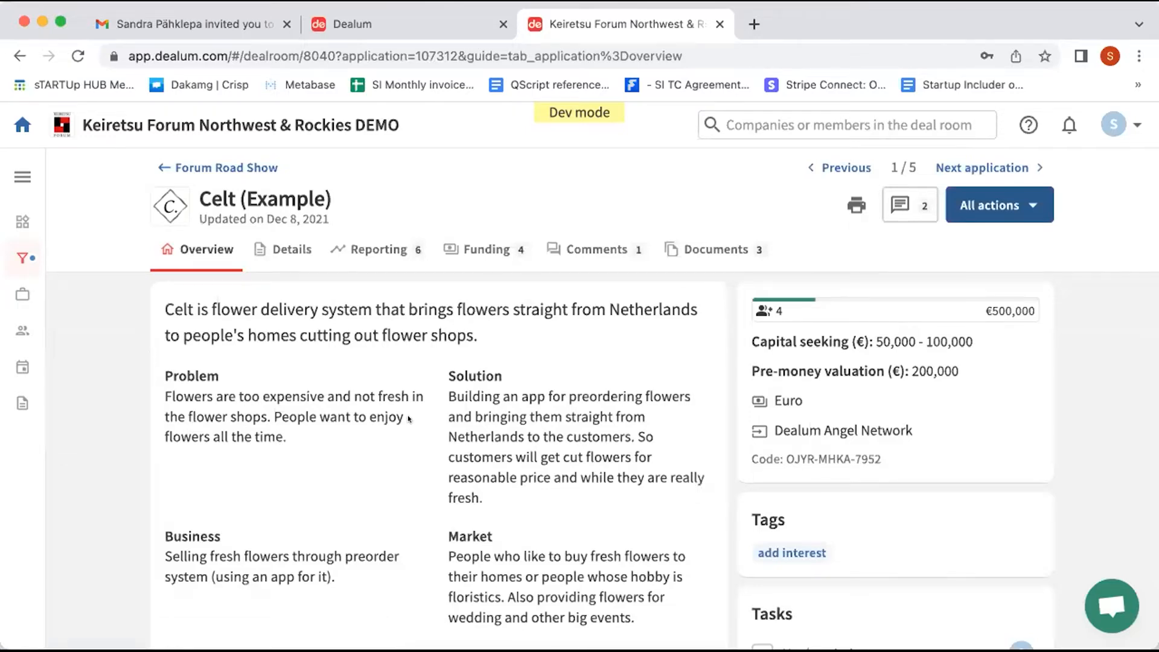
scroll(407, 415, down, 3)
scroll(407, 418, down, 10)
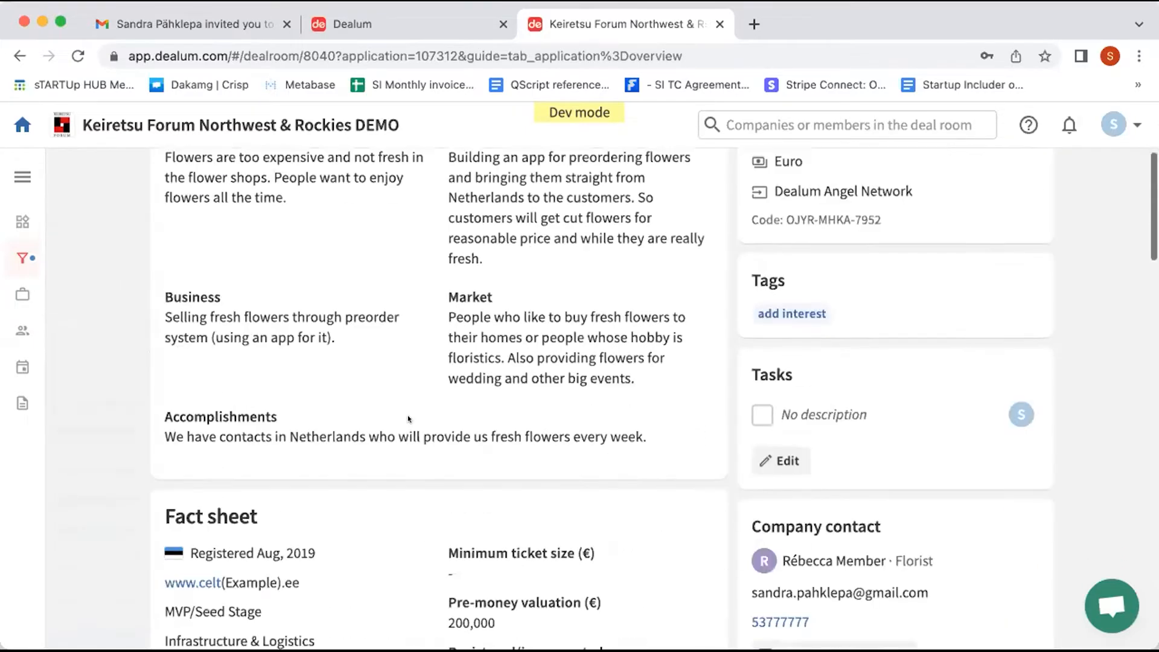
scroll(408, 418, down, 10)
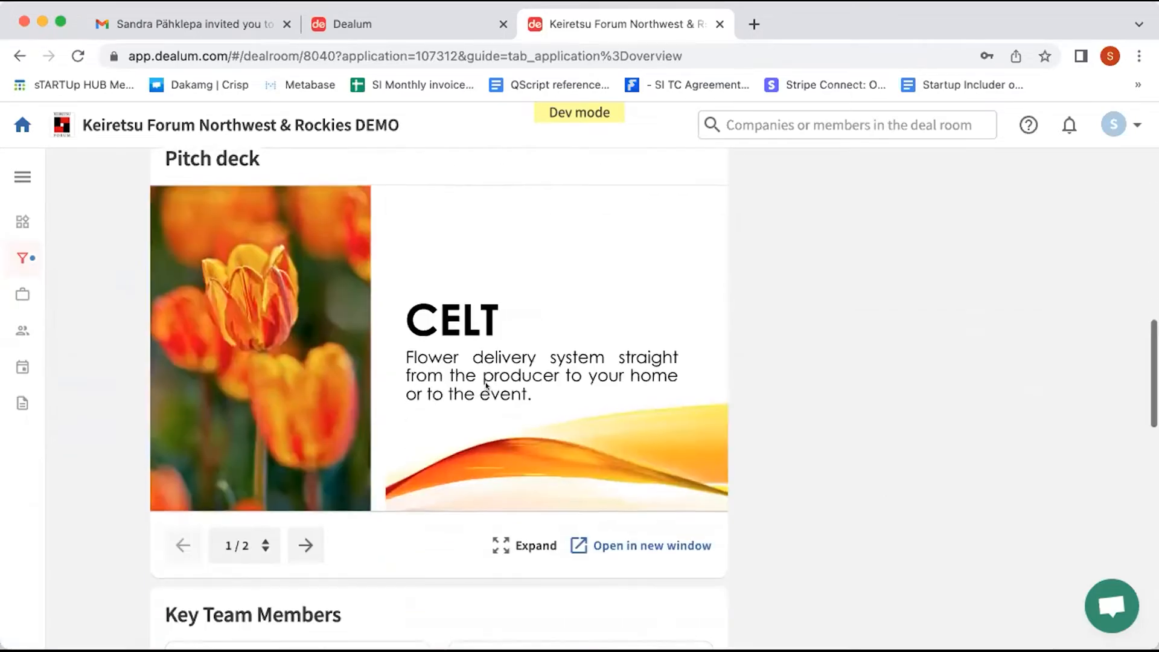
scroll(486, 387, up, 20)
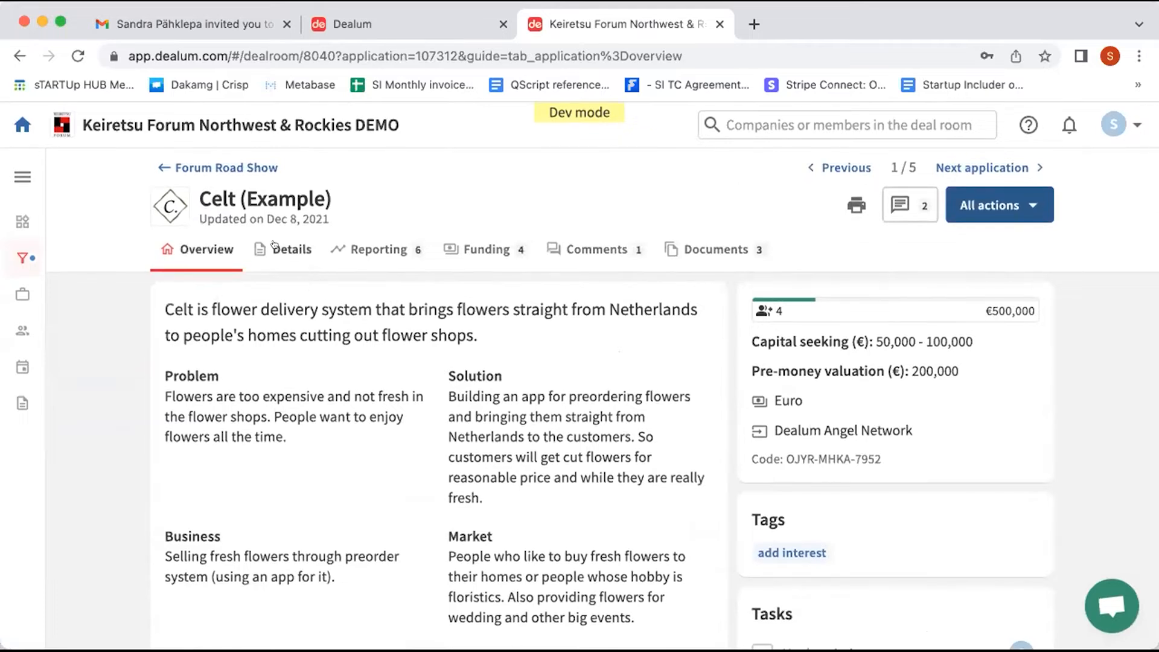
Step: Browse Celt's Details tab through the Team, Problem, Solution and Market sections
click(283, 250)
scroll(396, 487, down, 12)
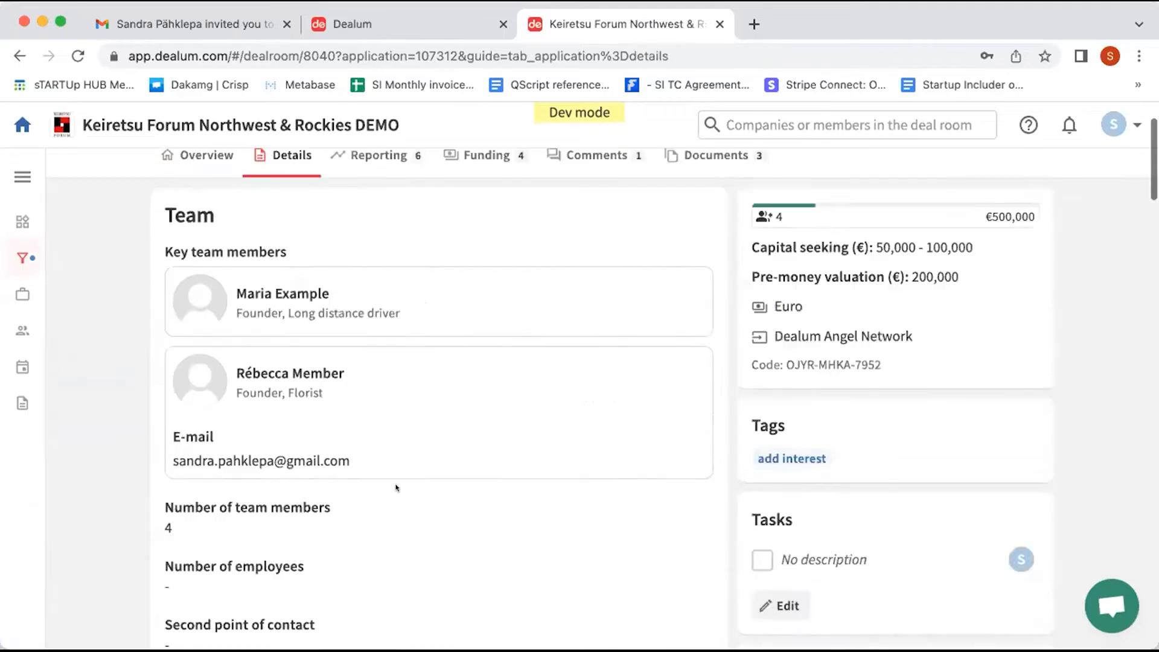
scroll(396, 488, down, 2)
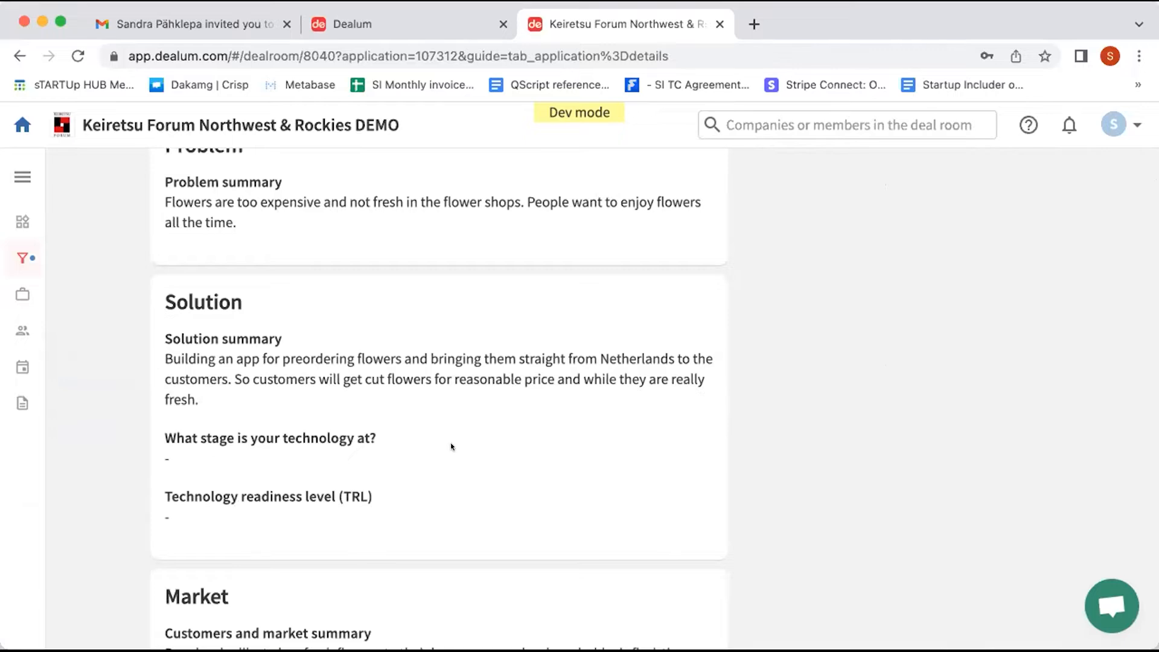
scroll(453, 446, down, 10)
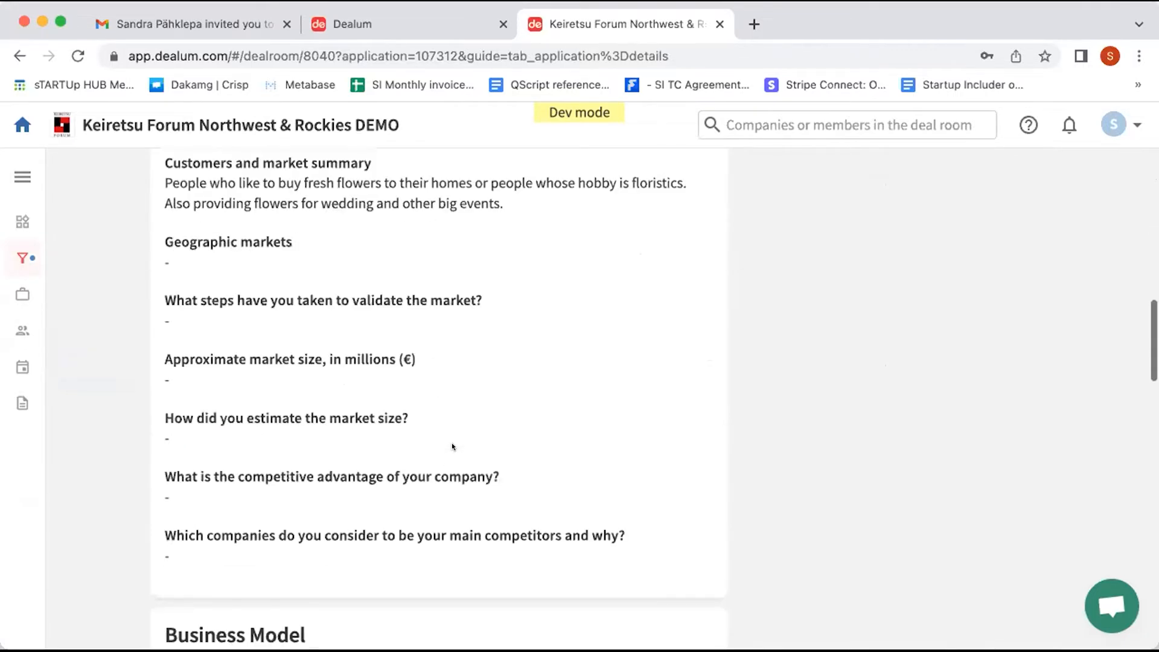
scroll(452, 446, up, 15)
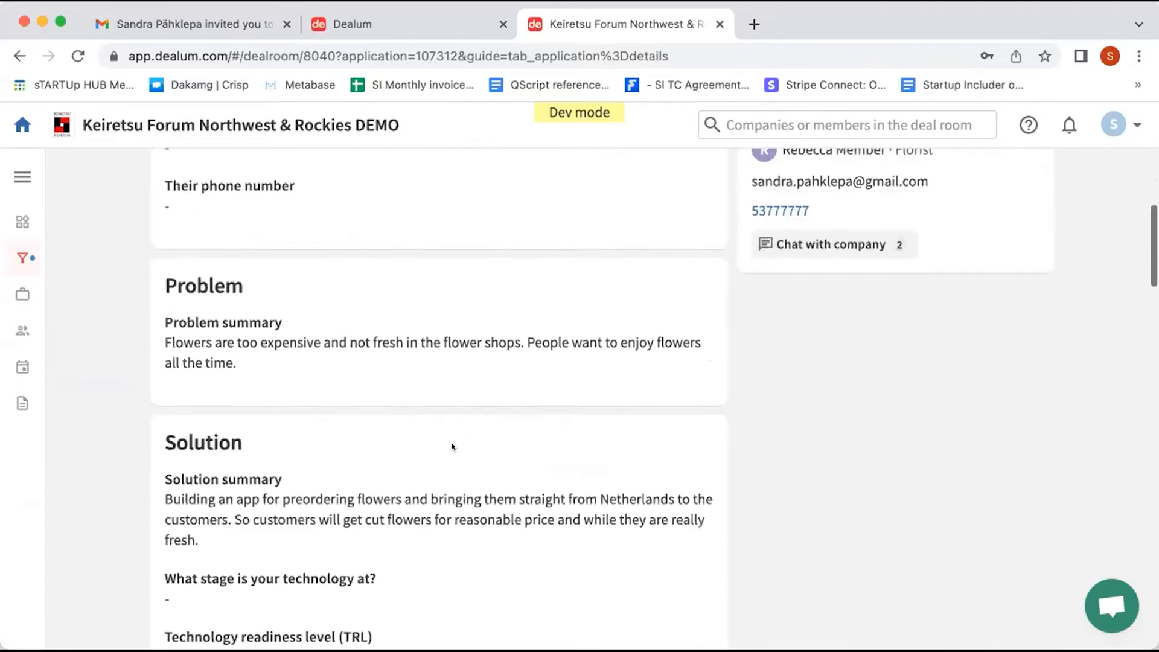
scroll(452, 443, up, 5)
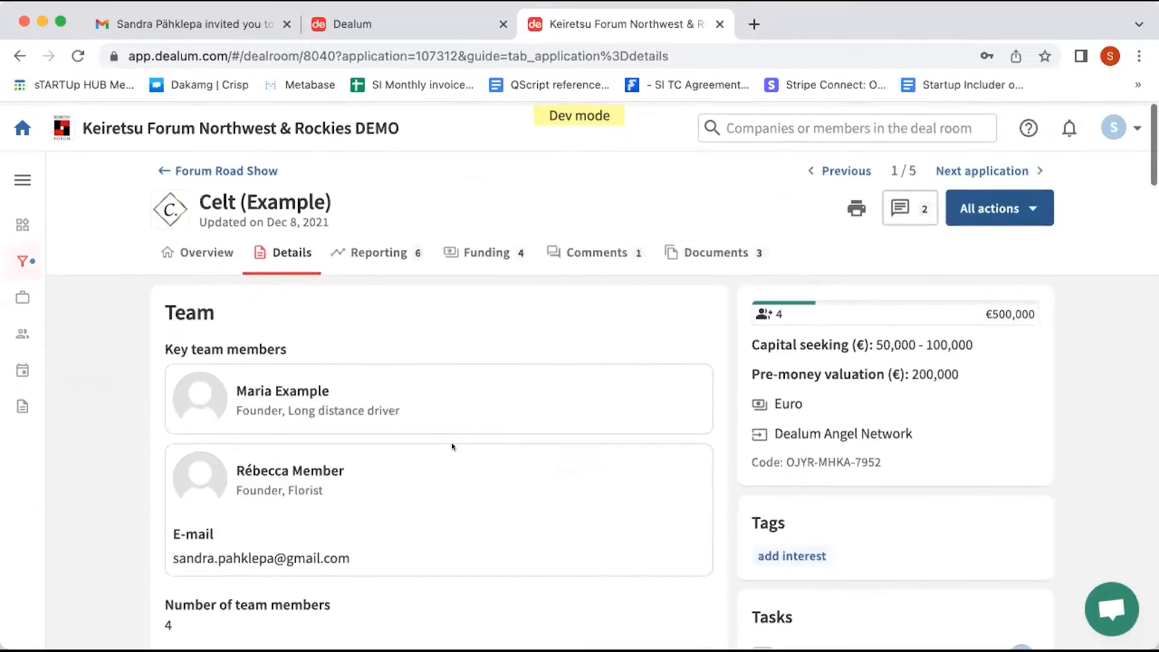
Step: View Celt's convertible note round: €110,000 of interest toward a €500,000 target
click(477, 256)
scroll(429, 332, down, 1)
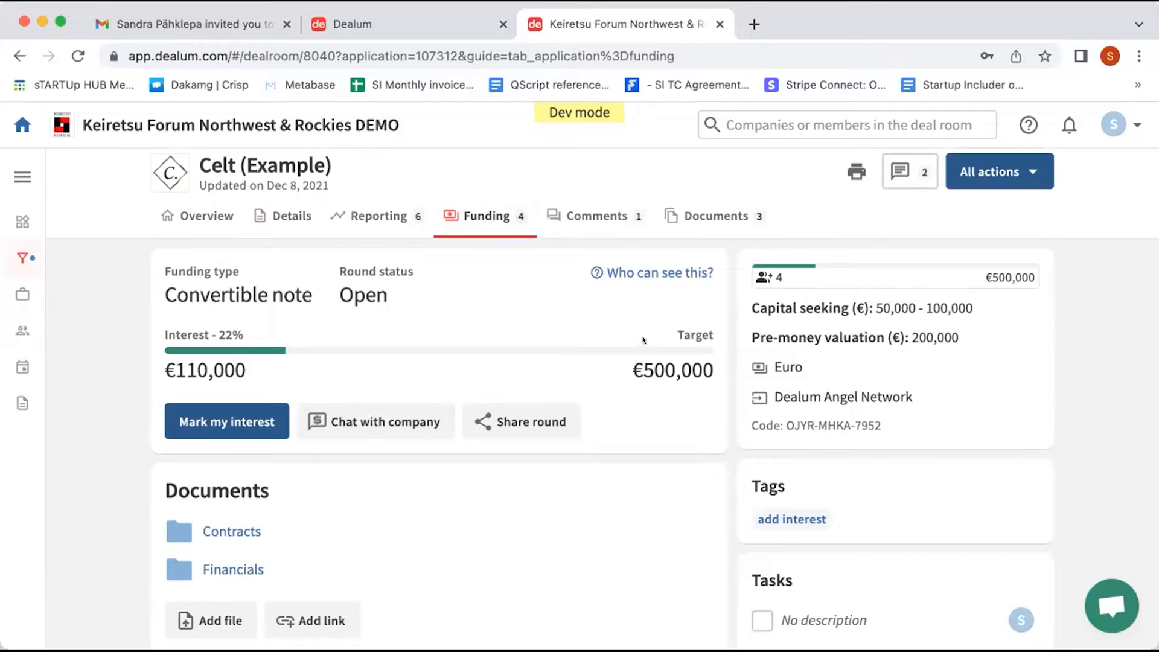
scroll(657, 438, down, 3)
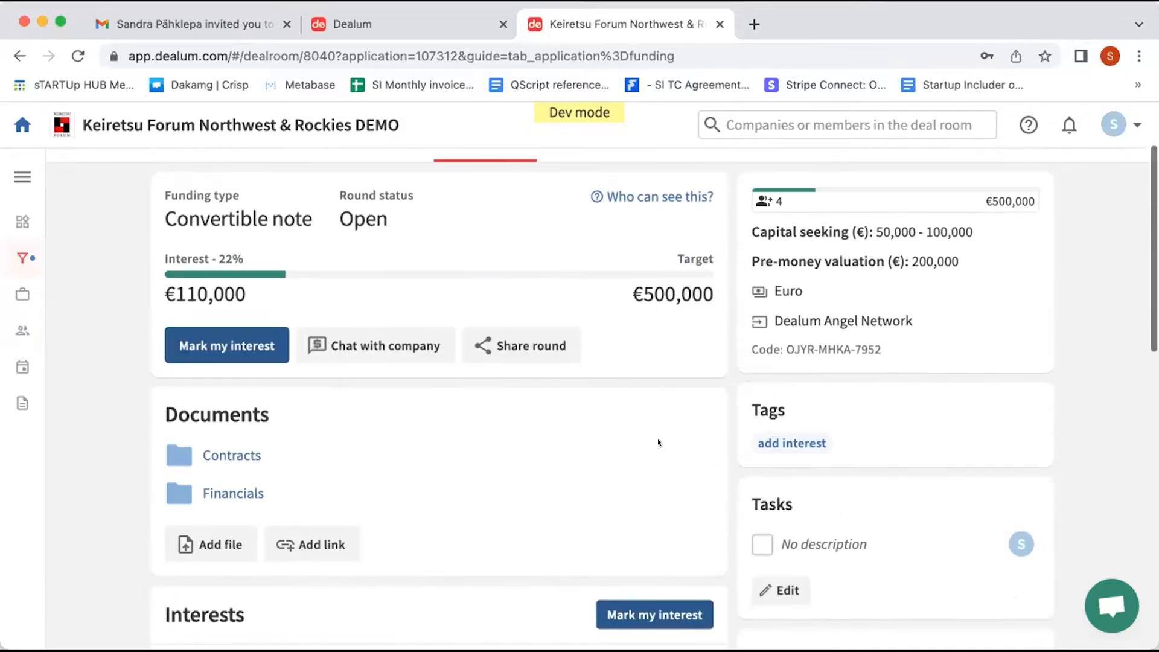
Step: Check the company chat, expand Contracts to show Example funding round document.pdf, and review investor interests
click(387, 329)
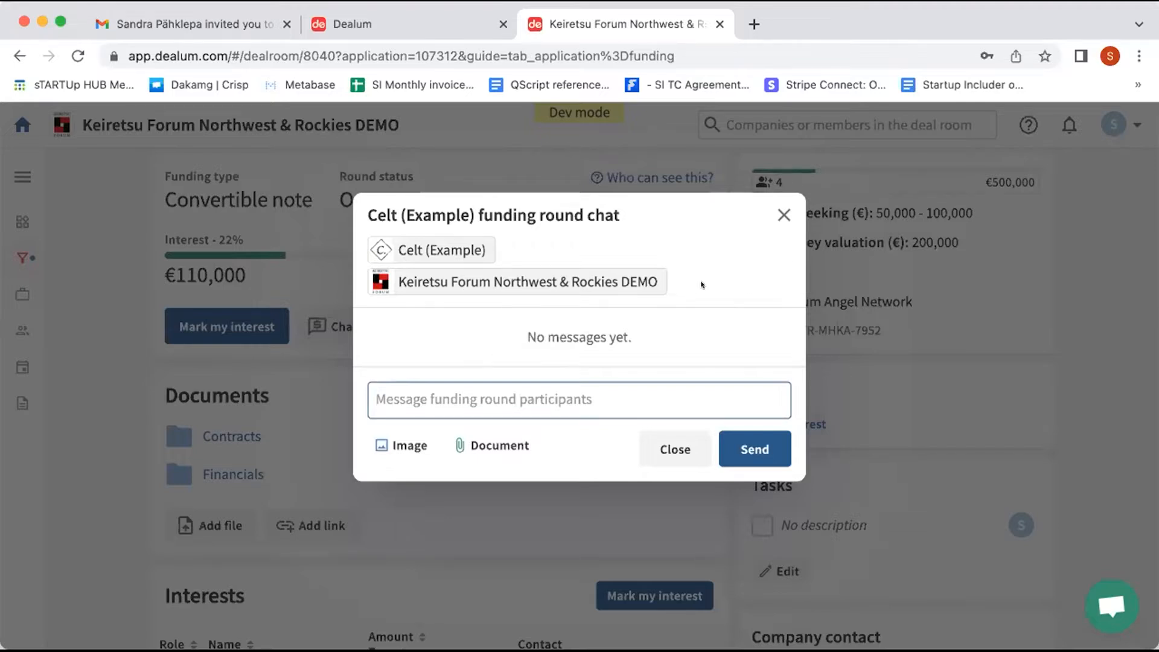
click(773, 216)
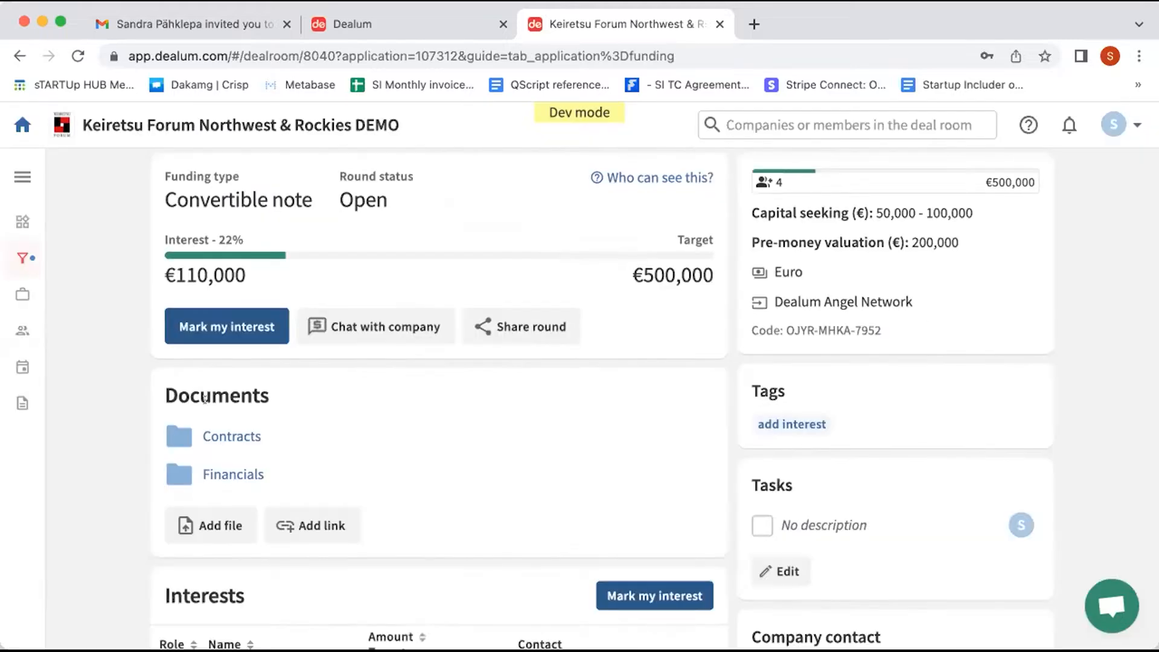
scroll(204, 398, down, 1)
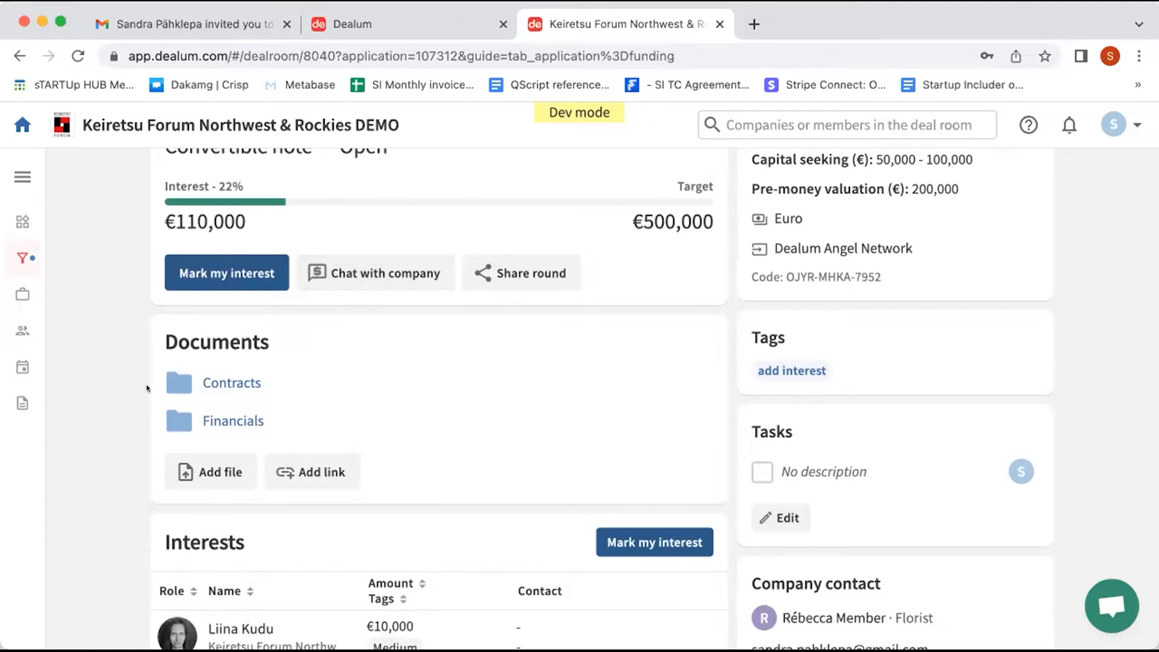
click(242, 375)
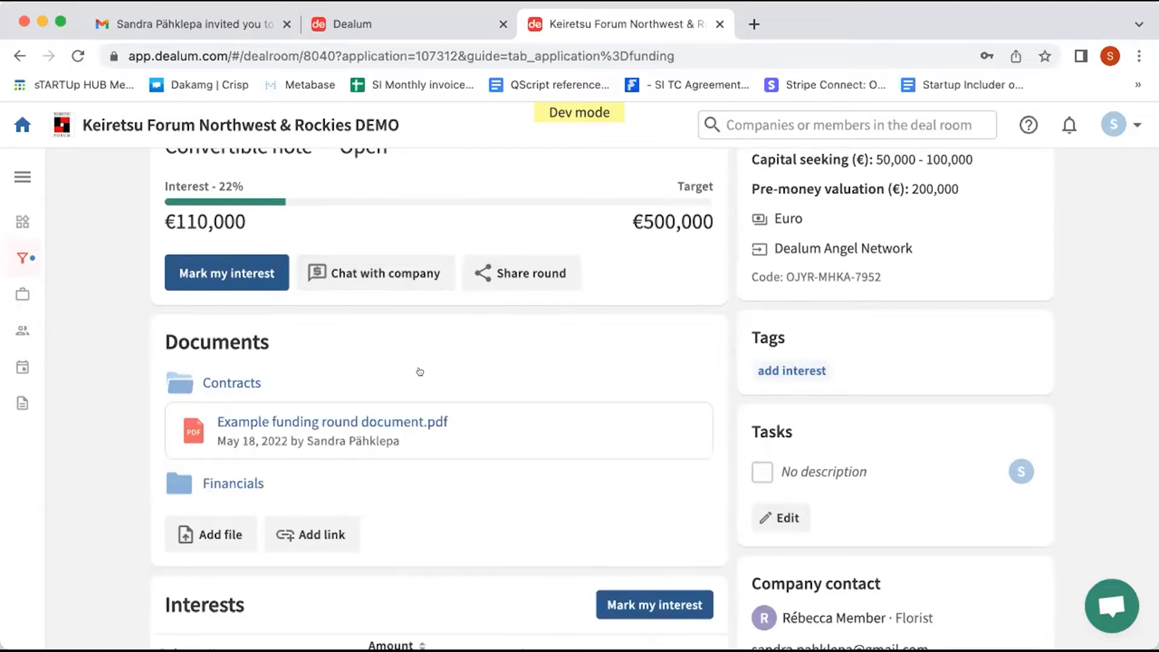
scroll(422, 370, down, 2)
scroll(424, 367, down, 6)
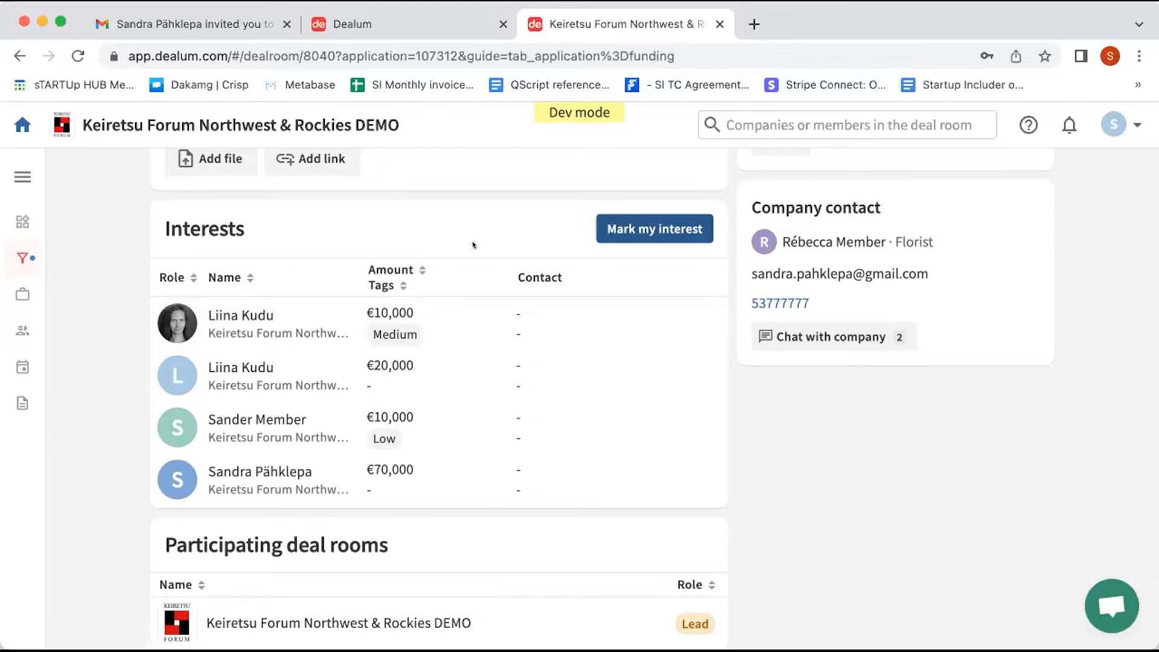
scroll(473, 245, up, 1)
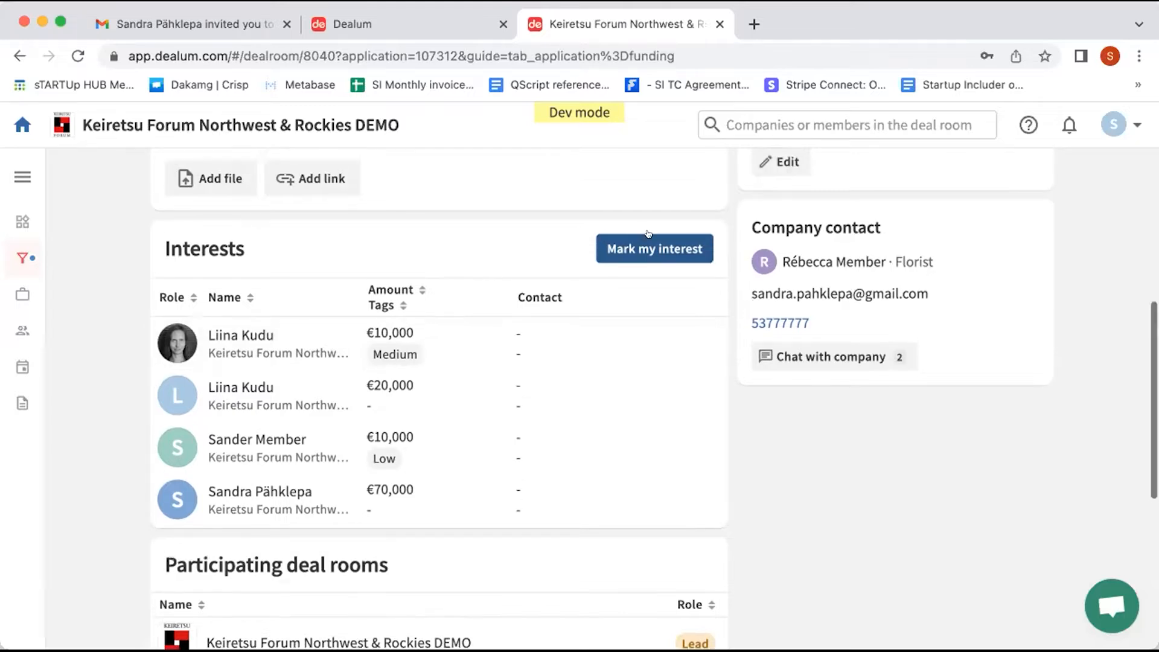
click(655, 240)
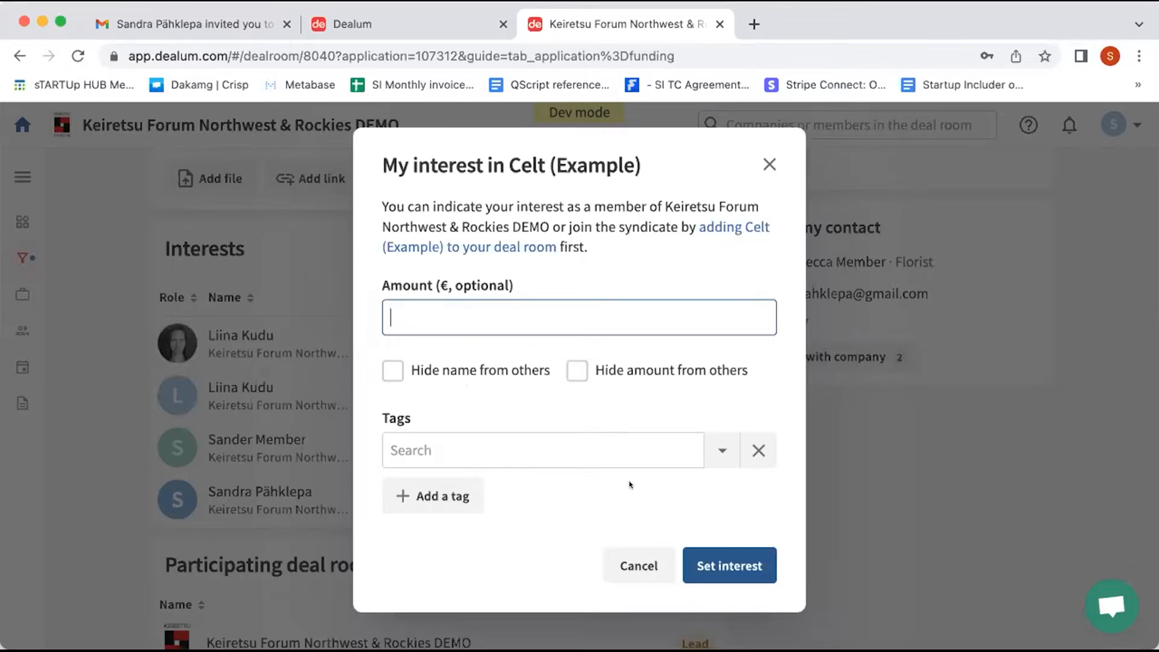
click(768, 164)
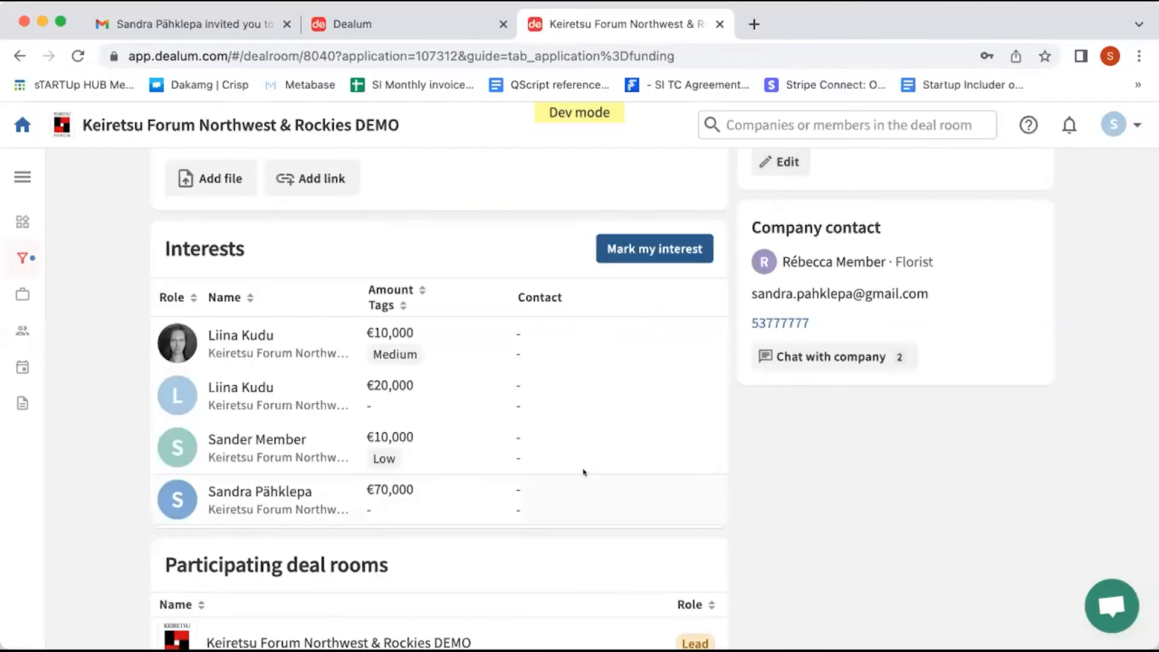
scroll(583, 472, down, 6)
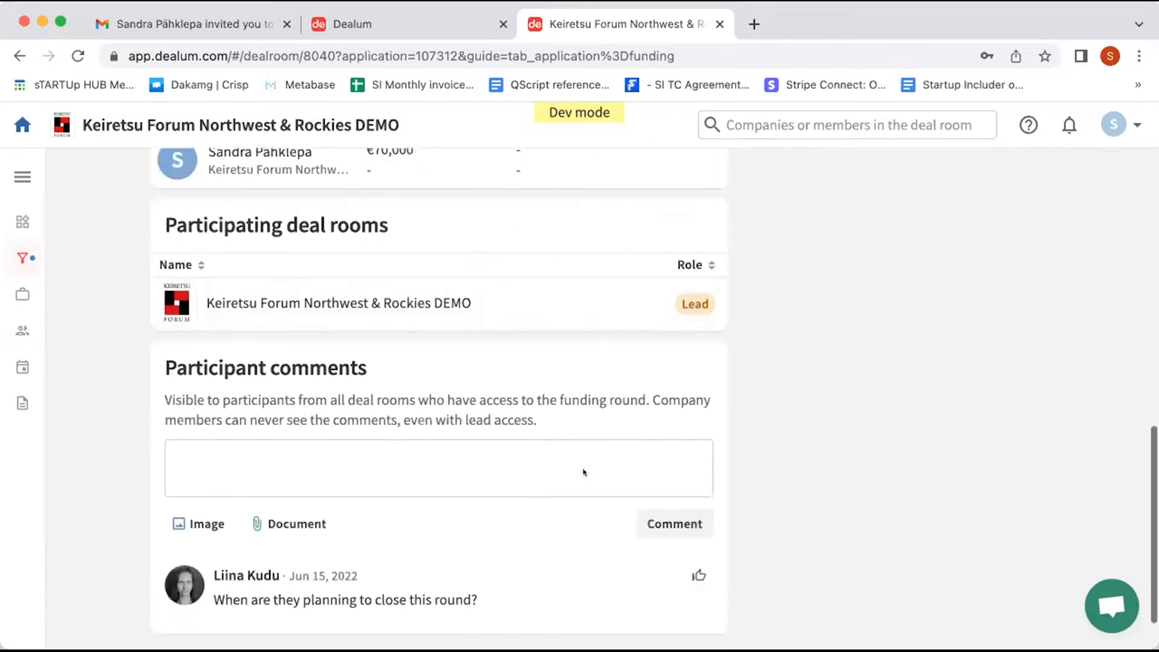
scroll(581, 469, down, 2)
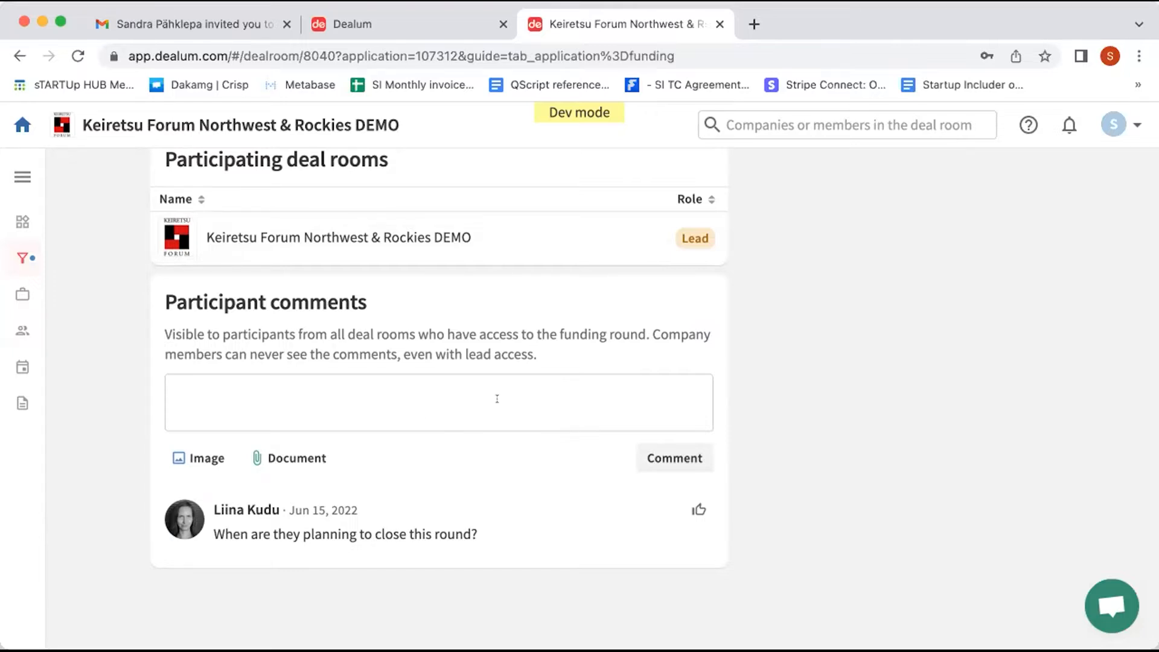
scroll(496, 398, up, 6)
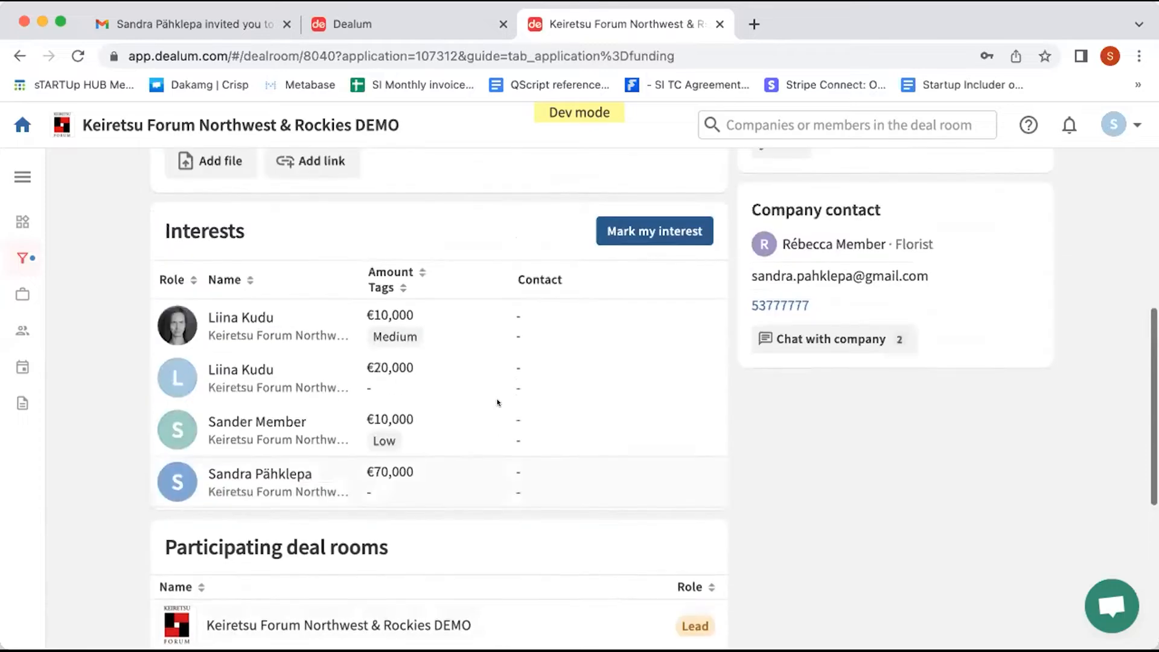
scroll(496, 402, up, 9)
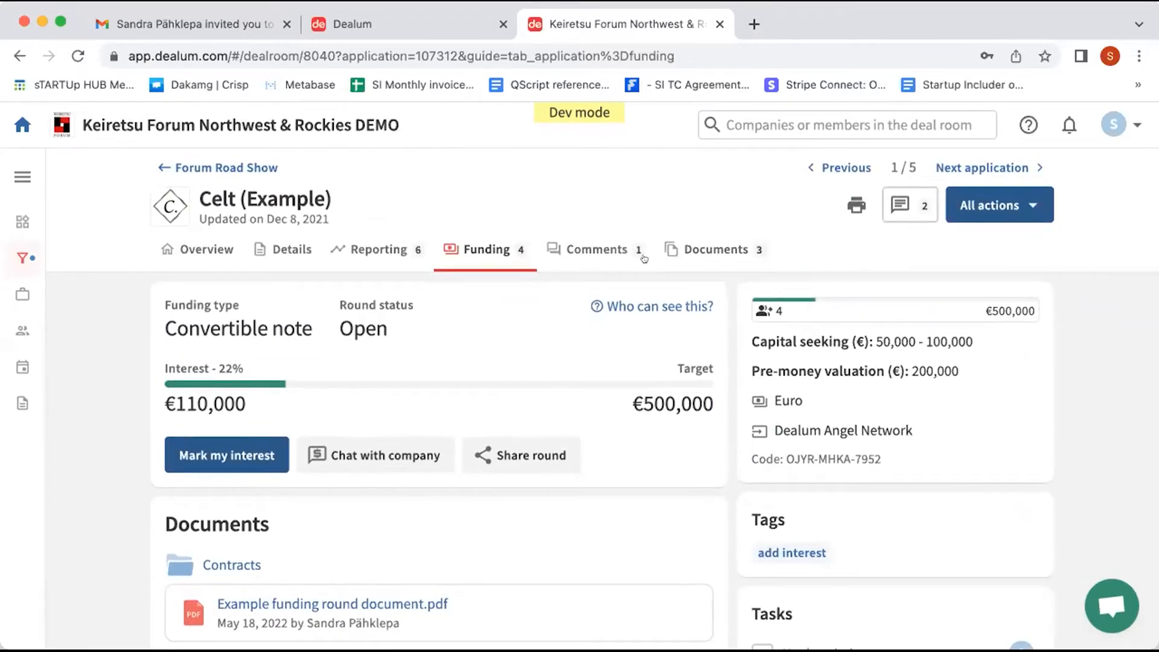
Step: Check Celt's comments, then list the Closed stage companies: MARK, AgriTrack, Hydio and Ttest
click(607, 256)
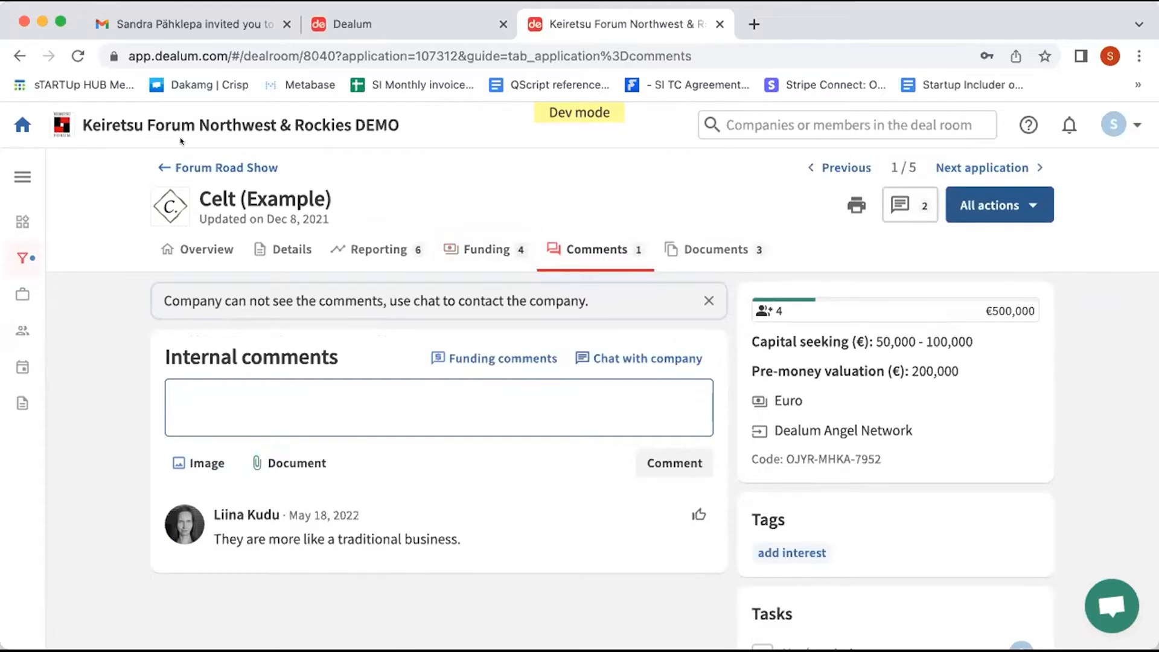
click(204, 166)
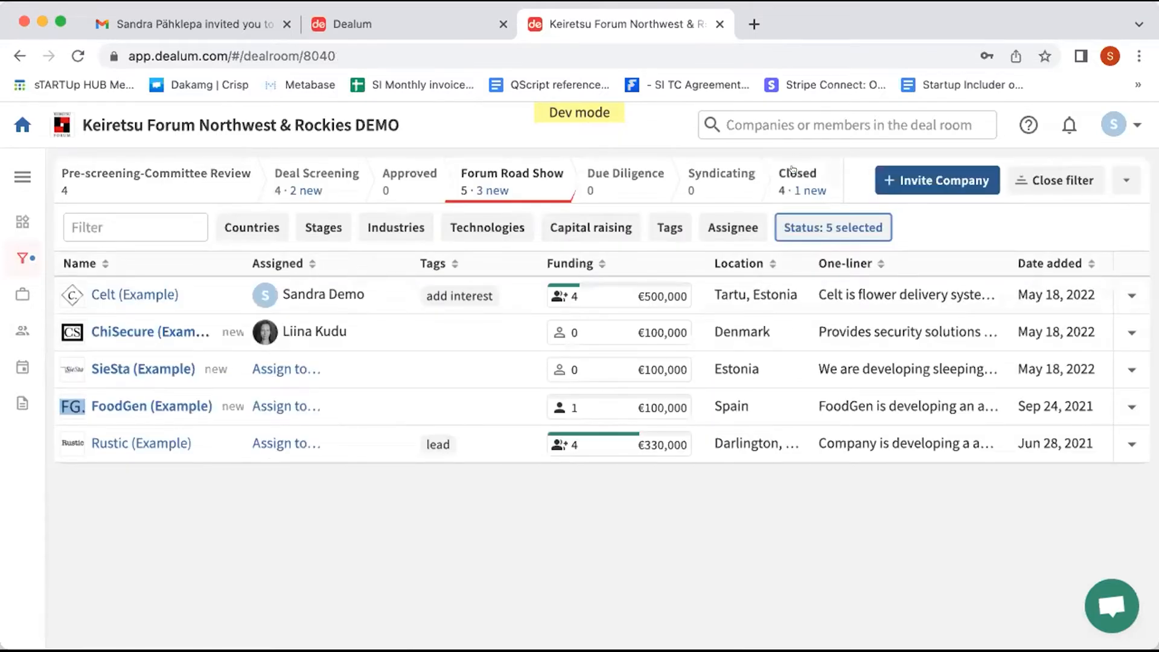
click(780, 184)
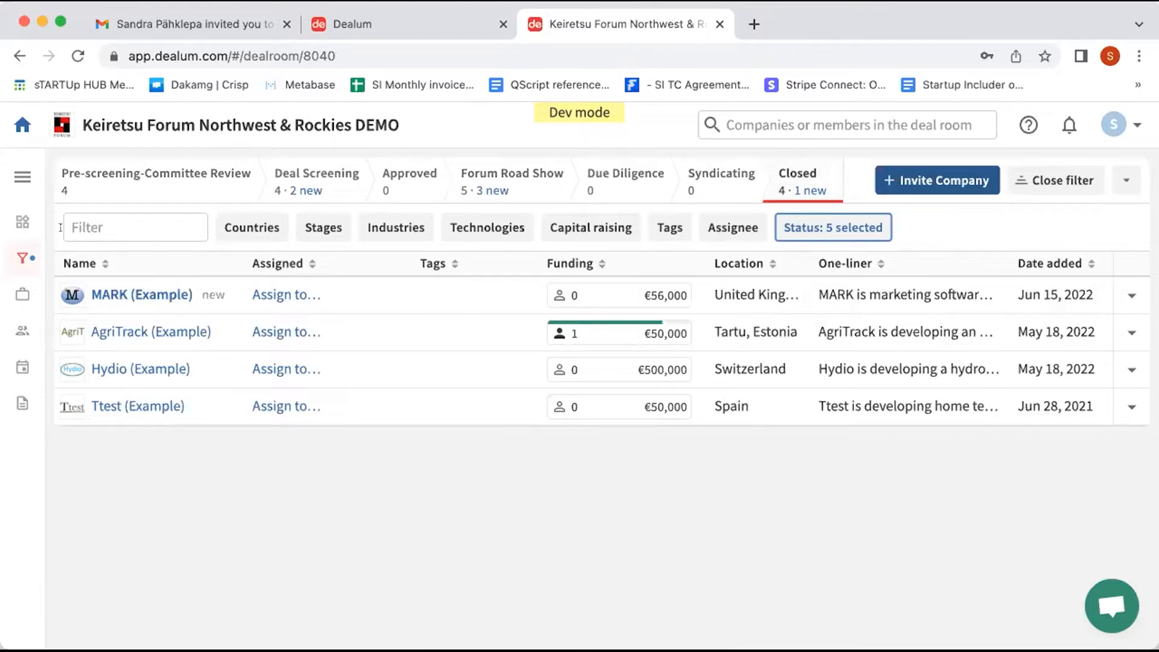
Step: On the Portfolio page, limit to my own investments and open Ttest (Example)'s company page
click(10, 290)
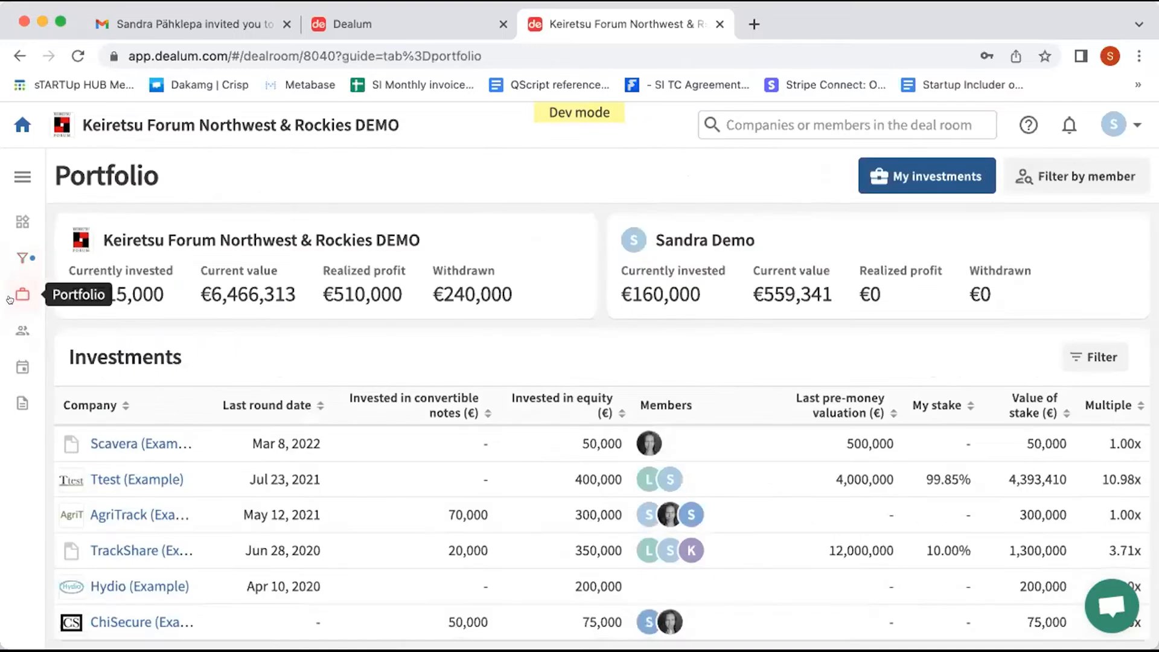
scroll(9, 299, down, 1)
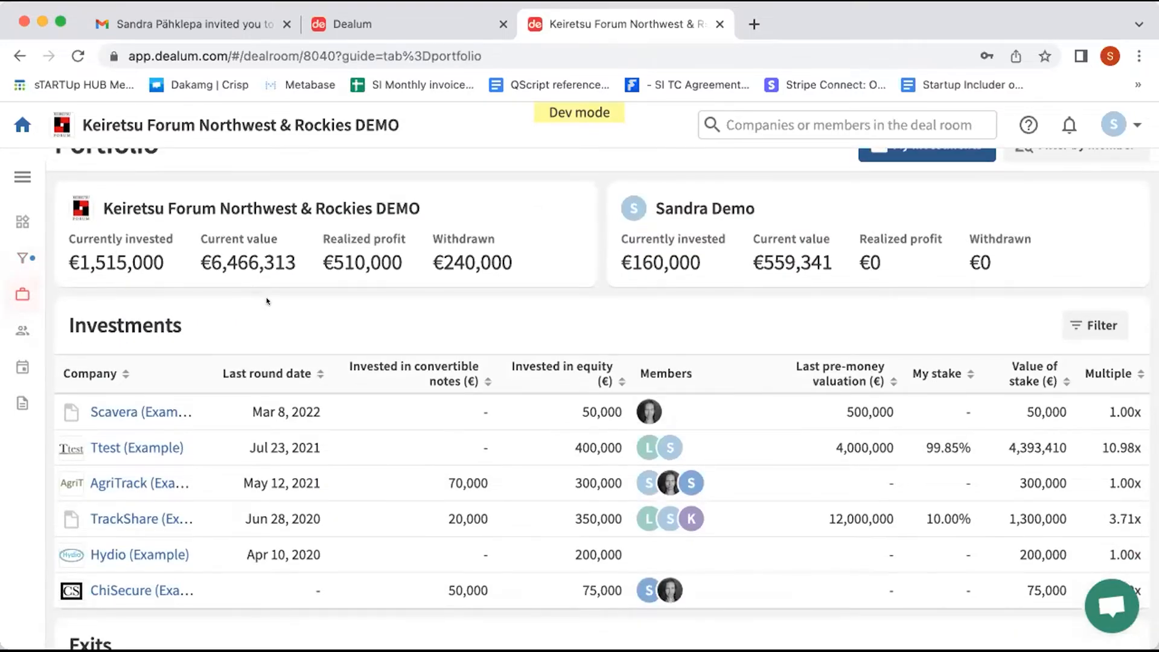
scroll(267, 300, down, 1)
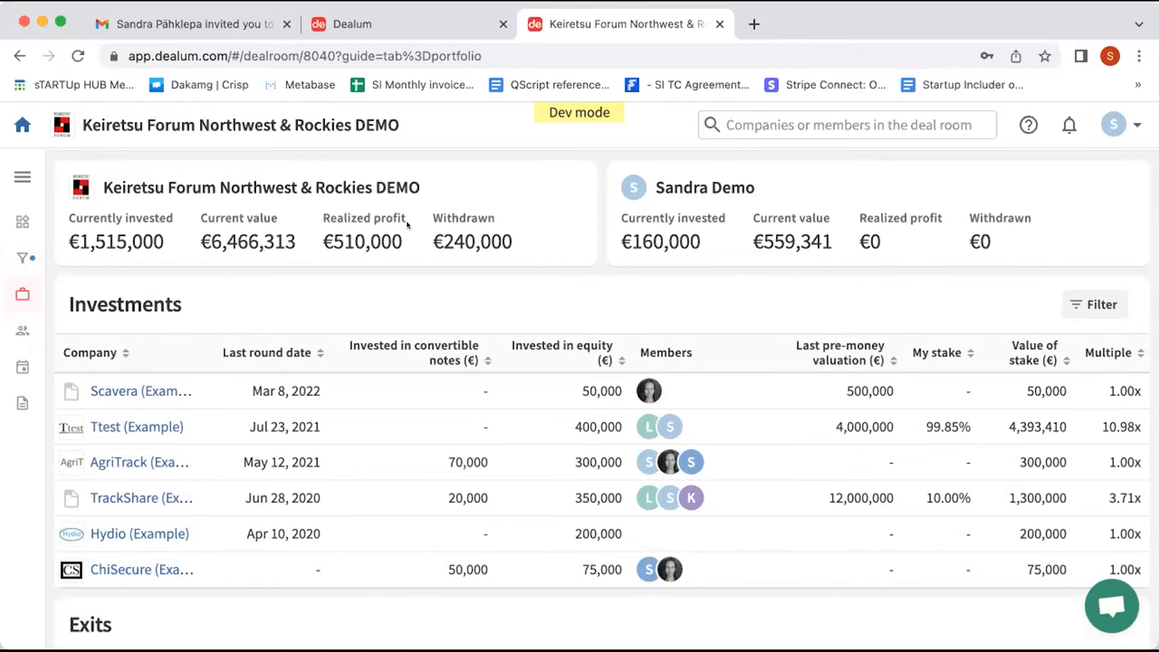
scroll(336, 263, up, 2)
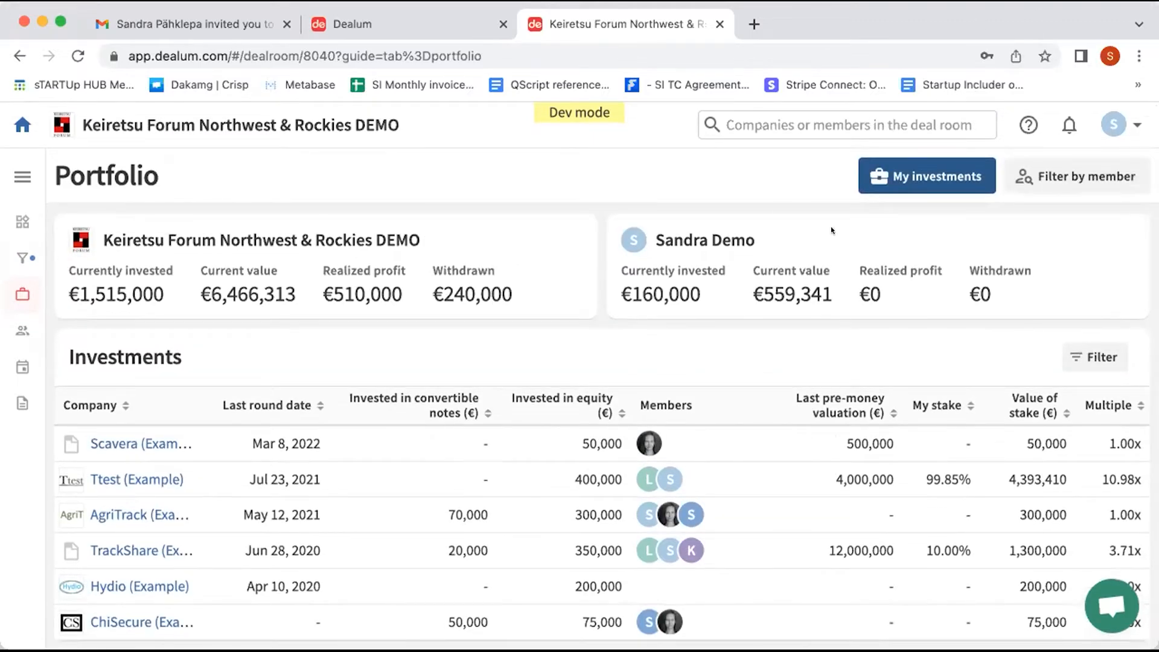
click(900, 179)
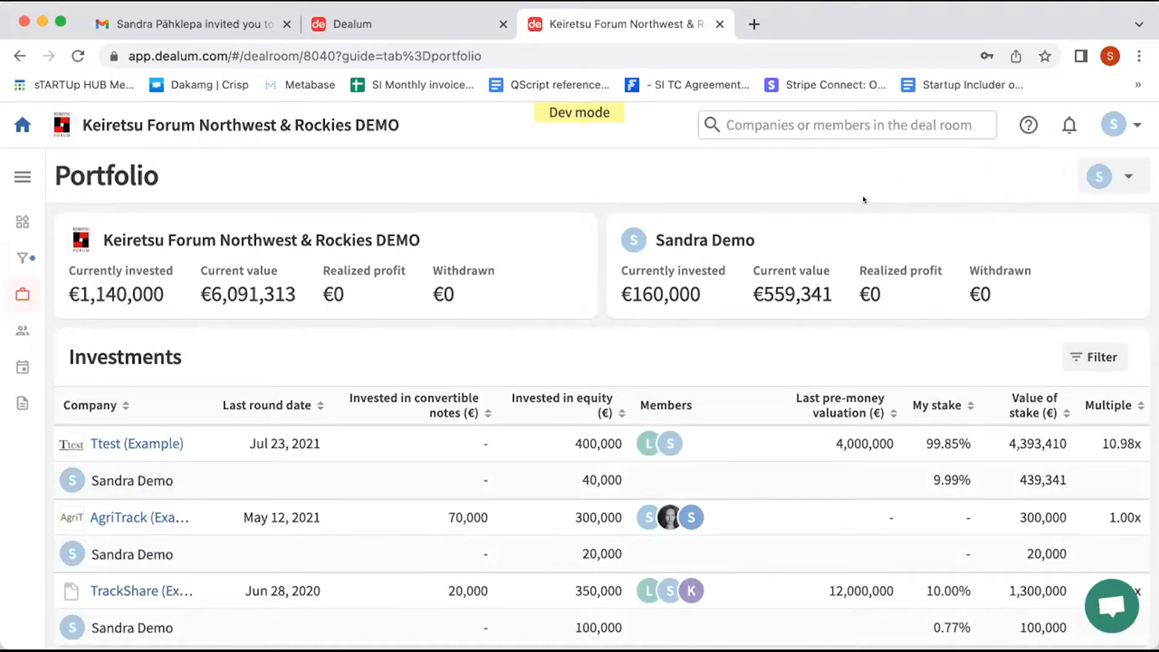
scroll(861, 241, down, 2)
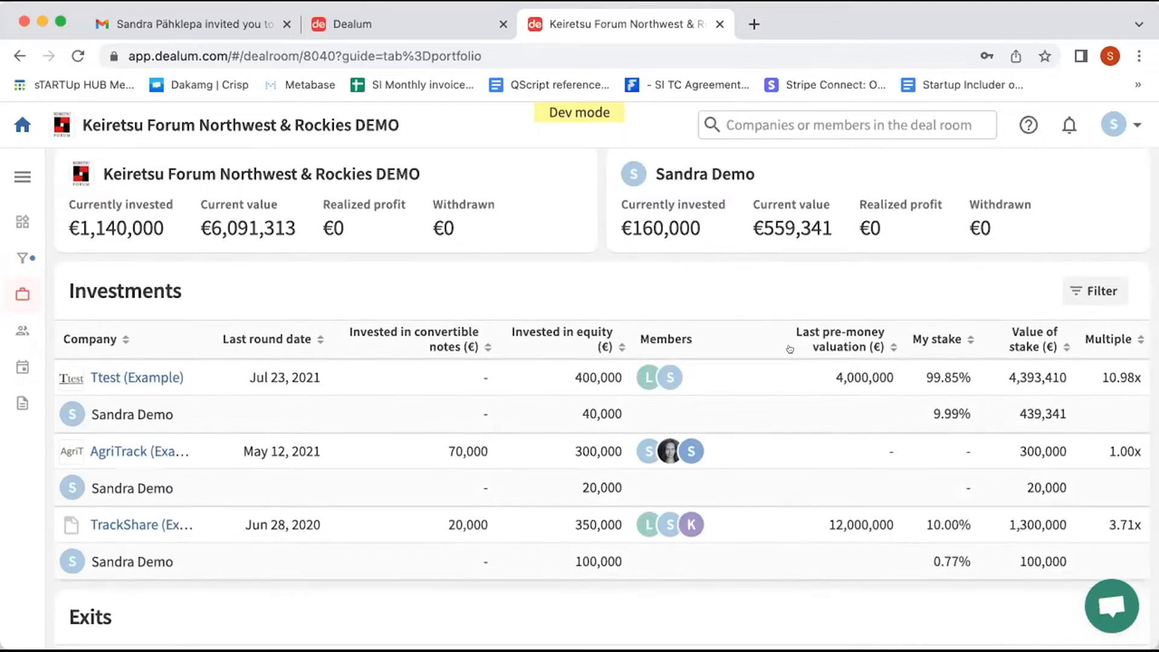
scroll(790, 349, down, 1)
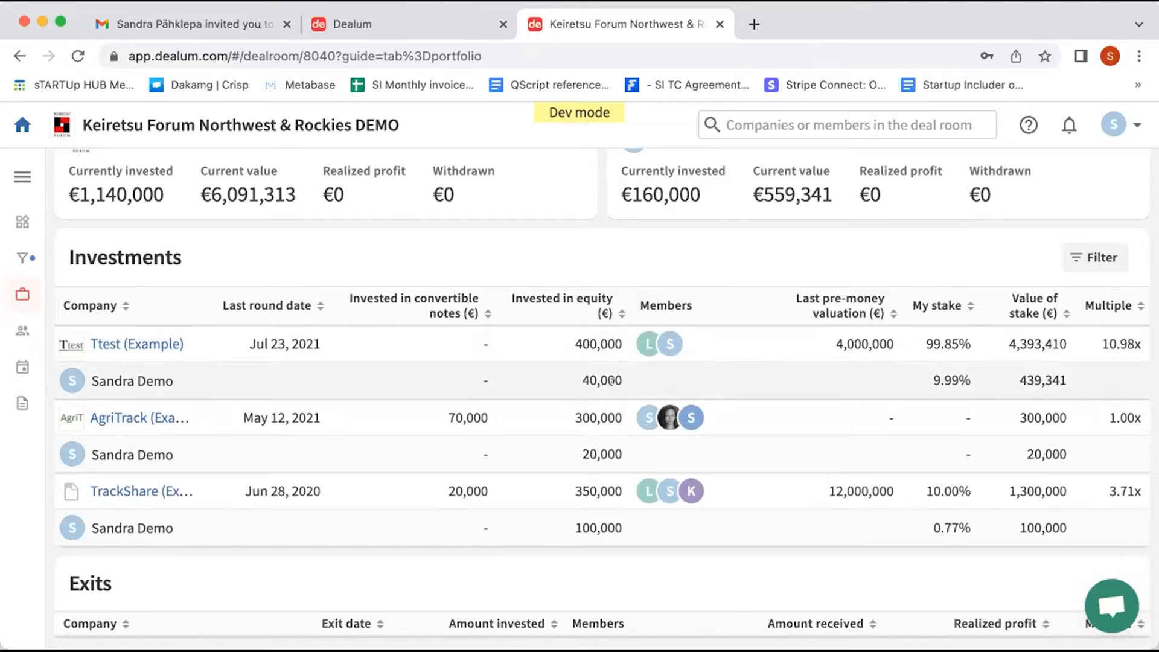
click(152, 343)
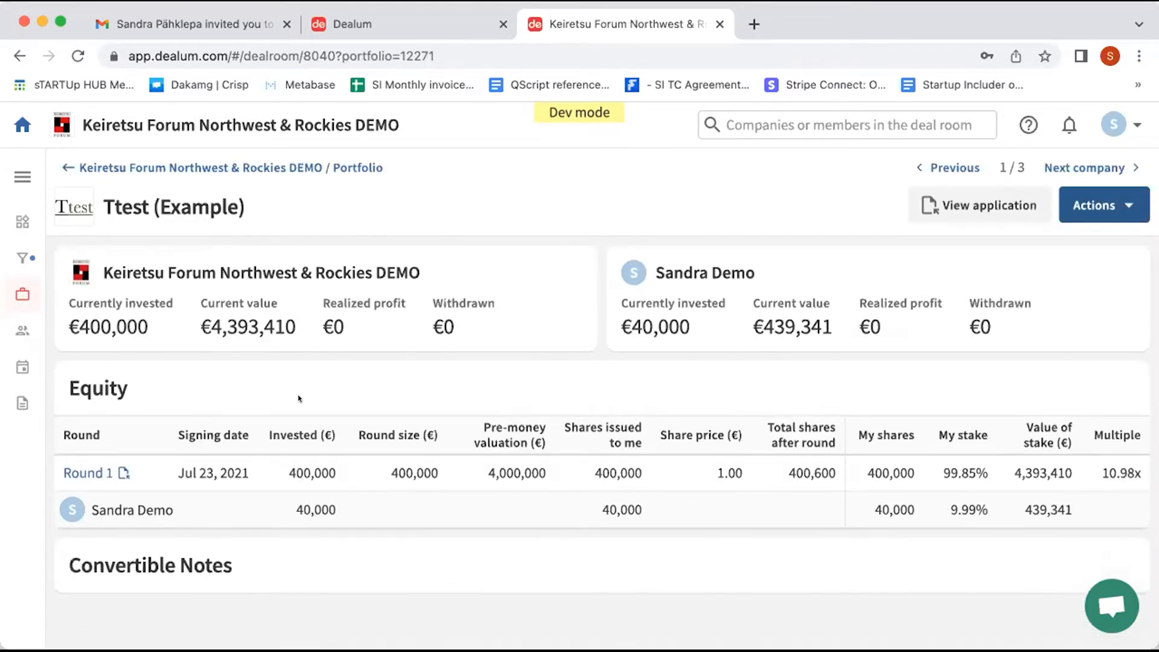
scroll(246, 396, down, 1)
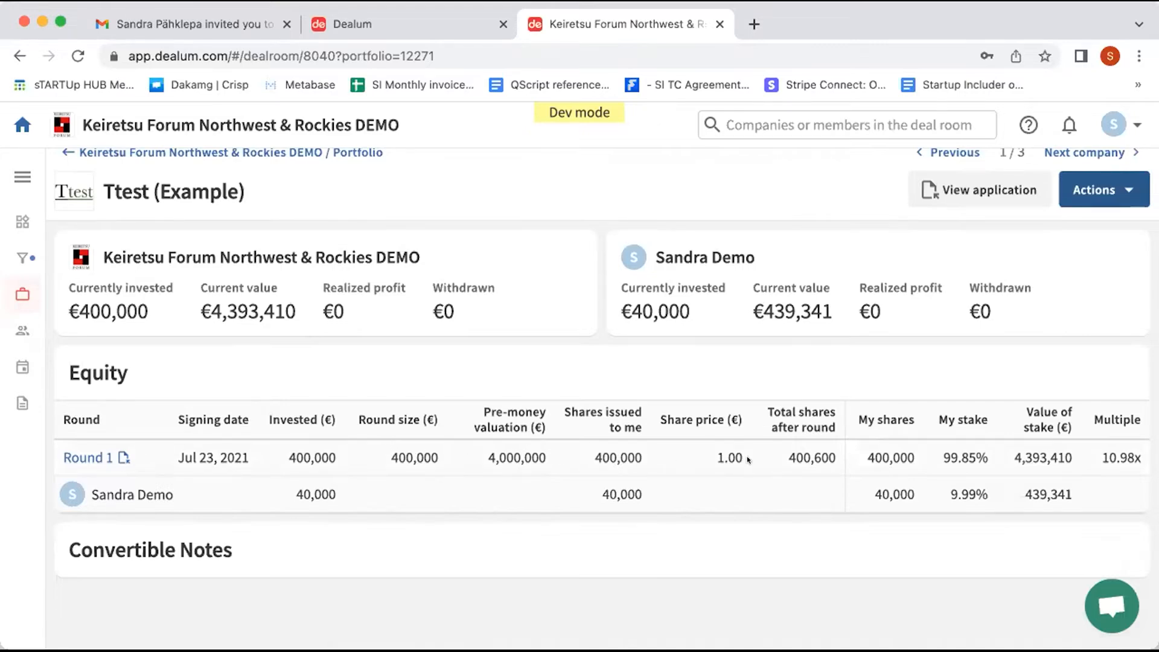
scroll(936, 356, up, 1)
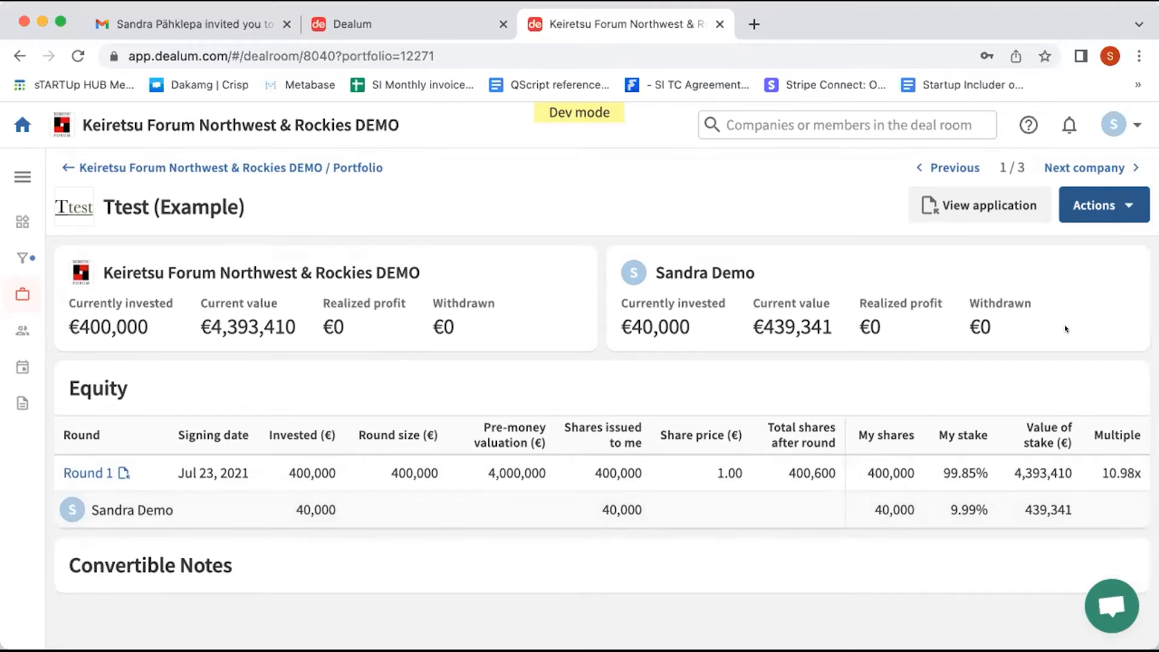
Step: Add Ttest (Example), including its company applications, to the demo investments deal room
click(1084, 208)
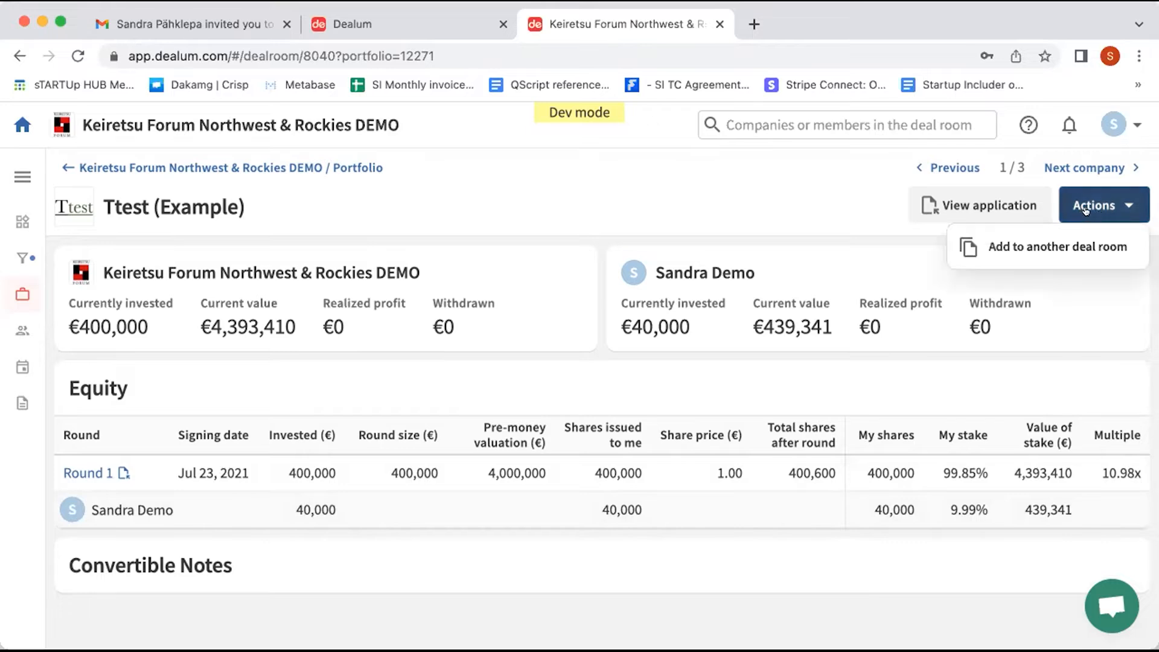
click(1051, 246)
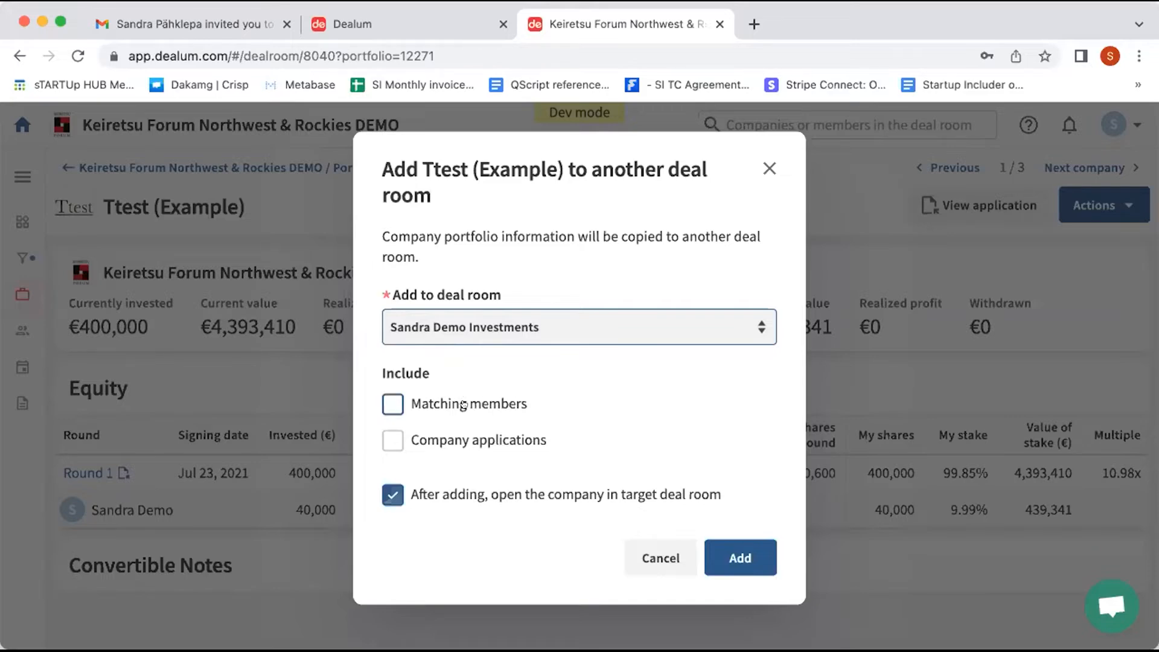
click(390, 442)
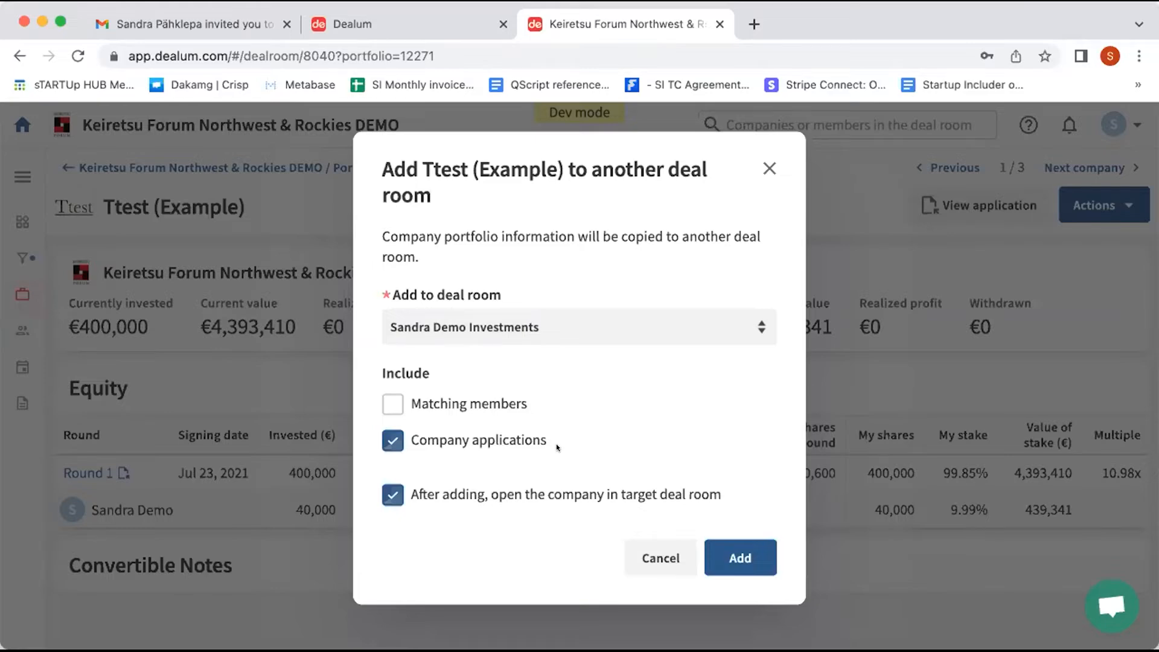
click(737, 554)
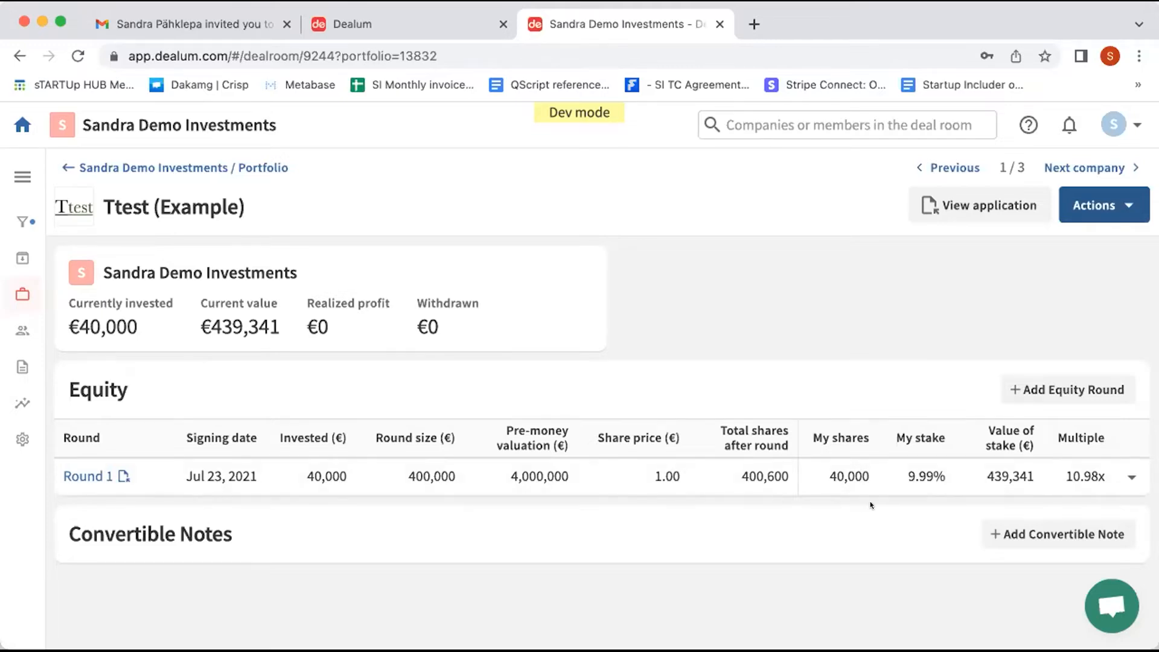
click(1130, 476)
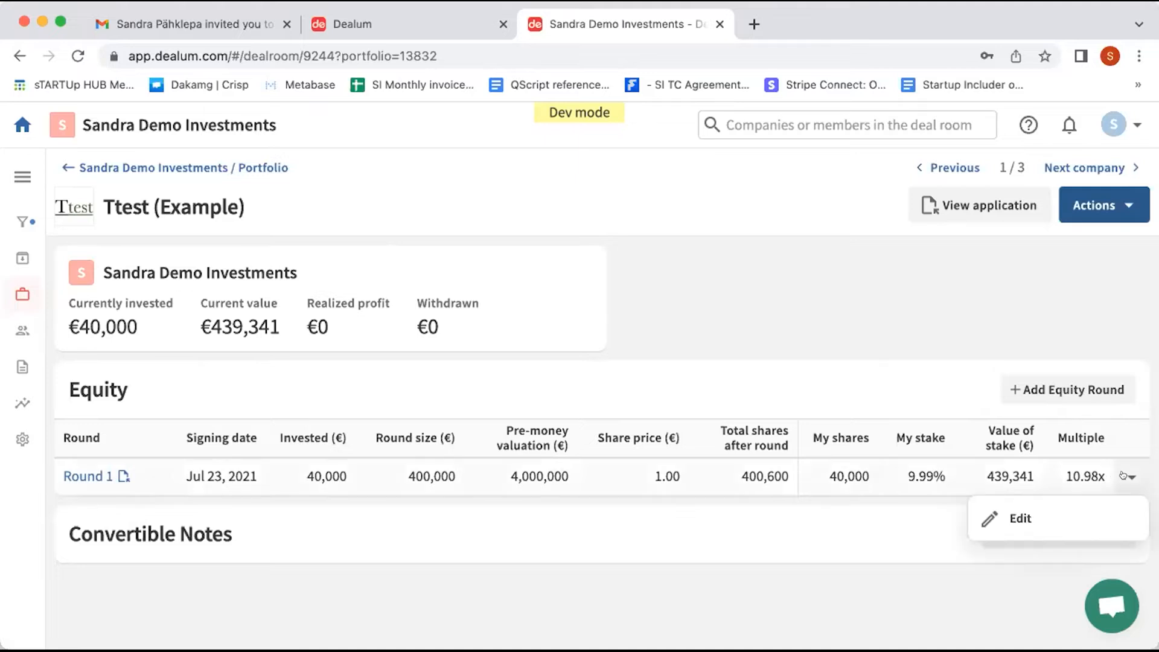
click(1074, 514)
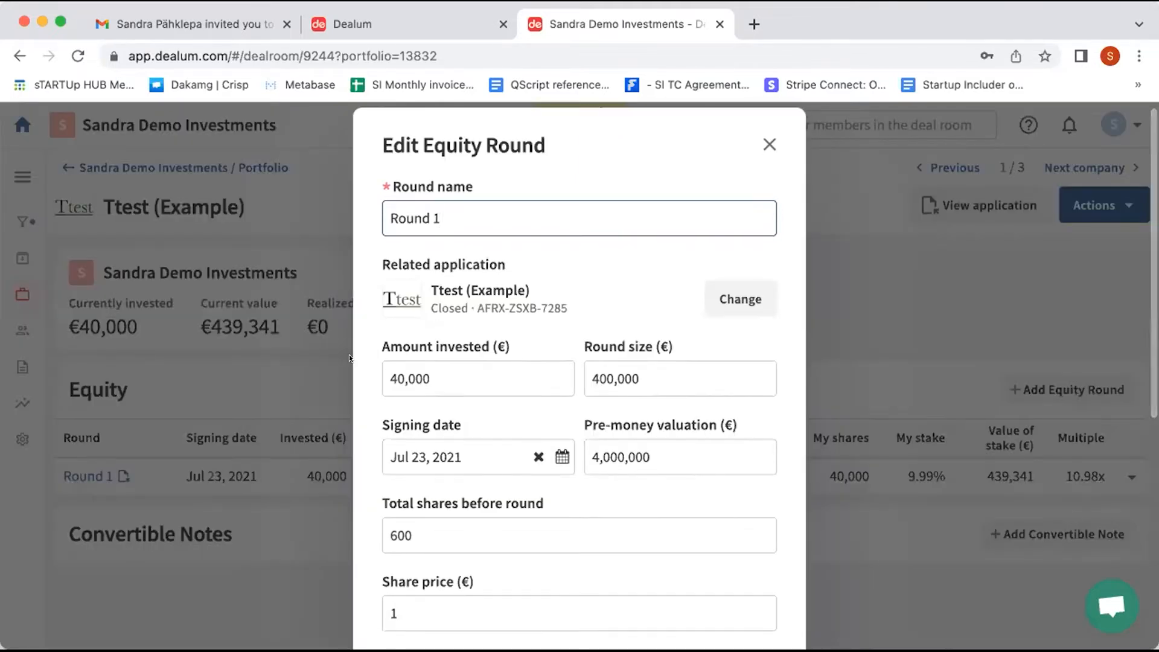
scroll(556, 506, down, 1)
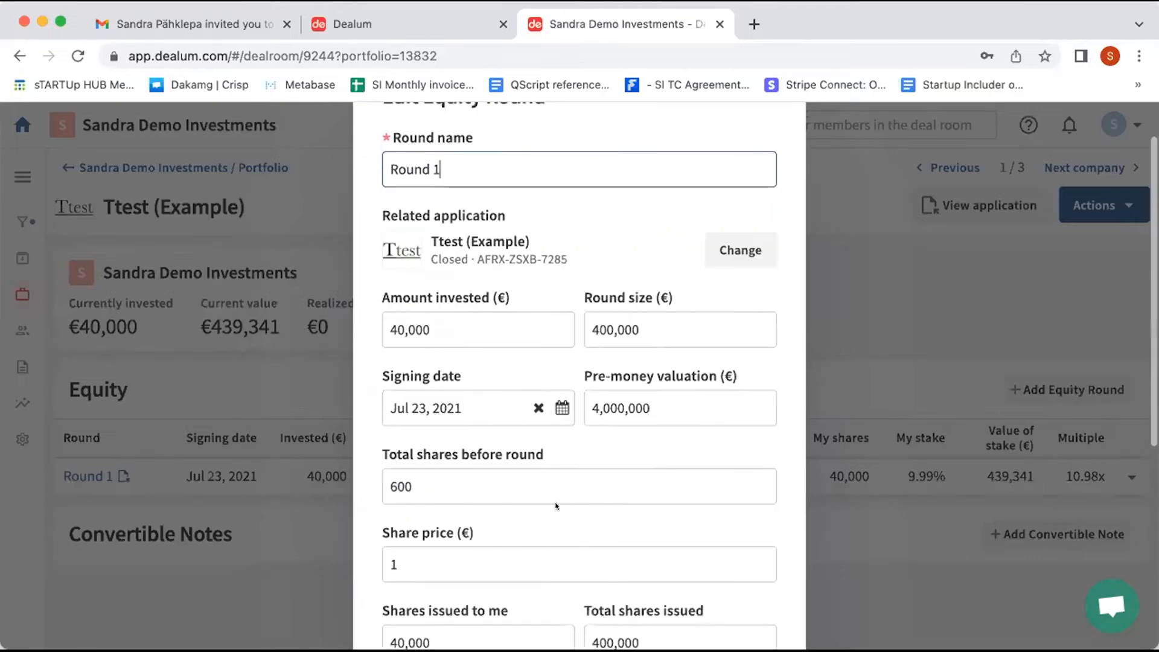
scroll(556, 505, down, 2)
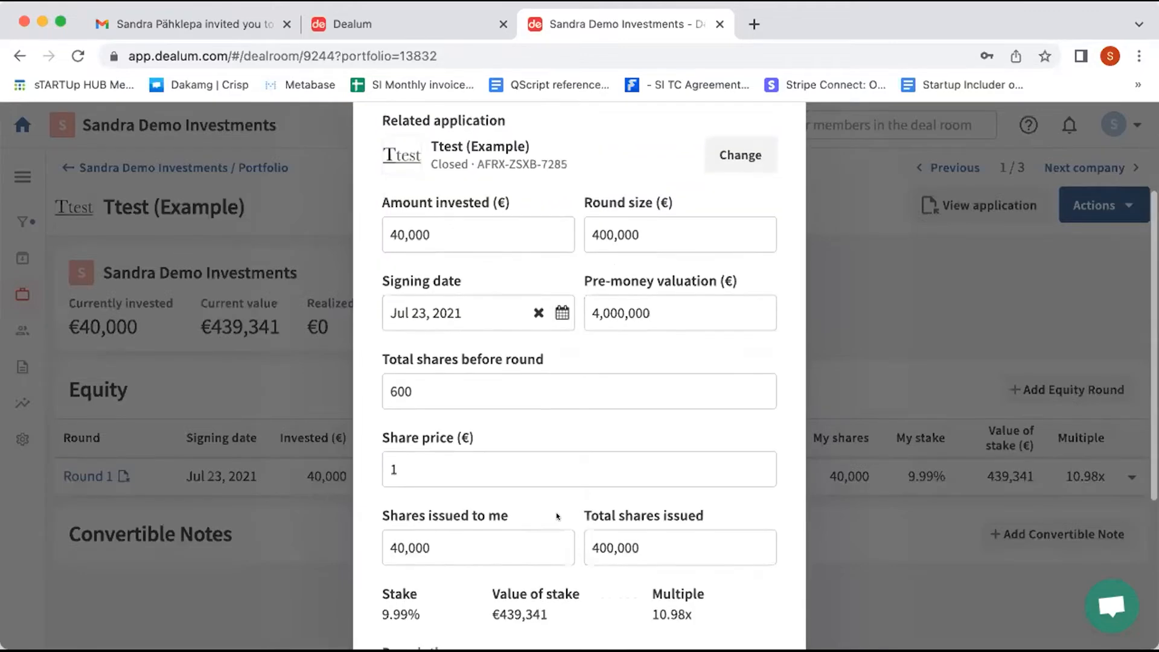
scroll(556, 511, down, 2)
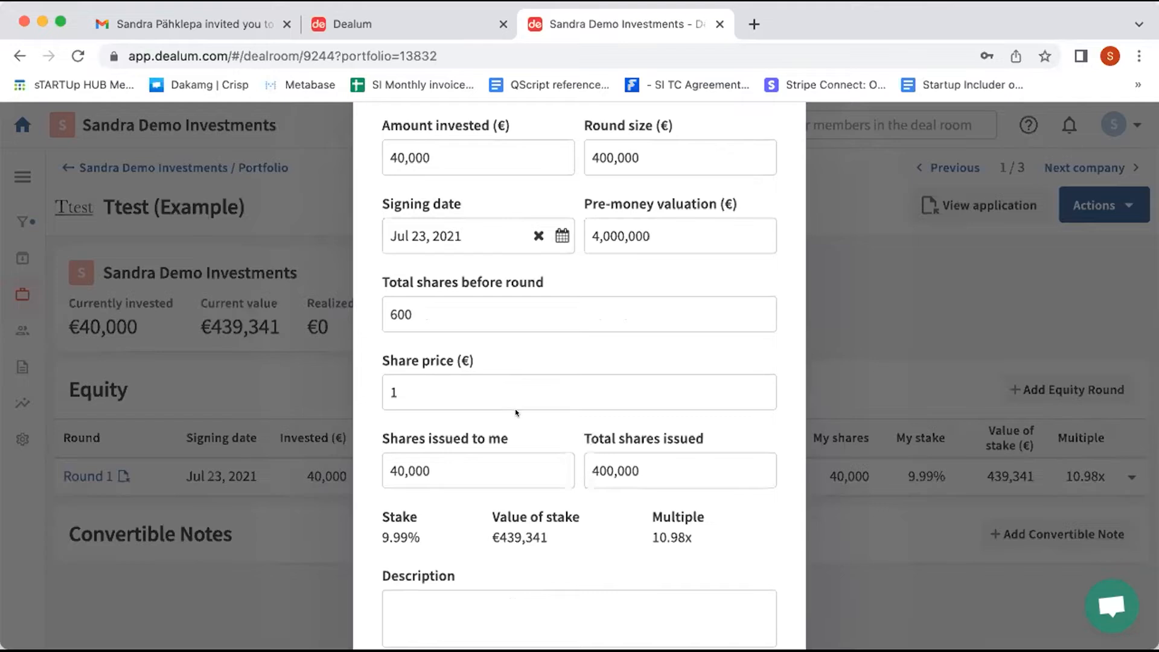
scroll(519, 375, down, 1)
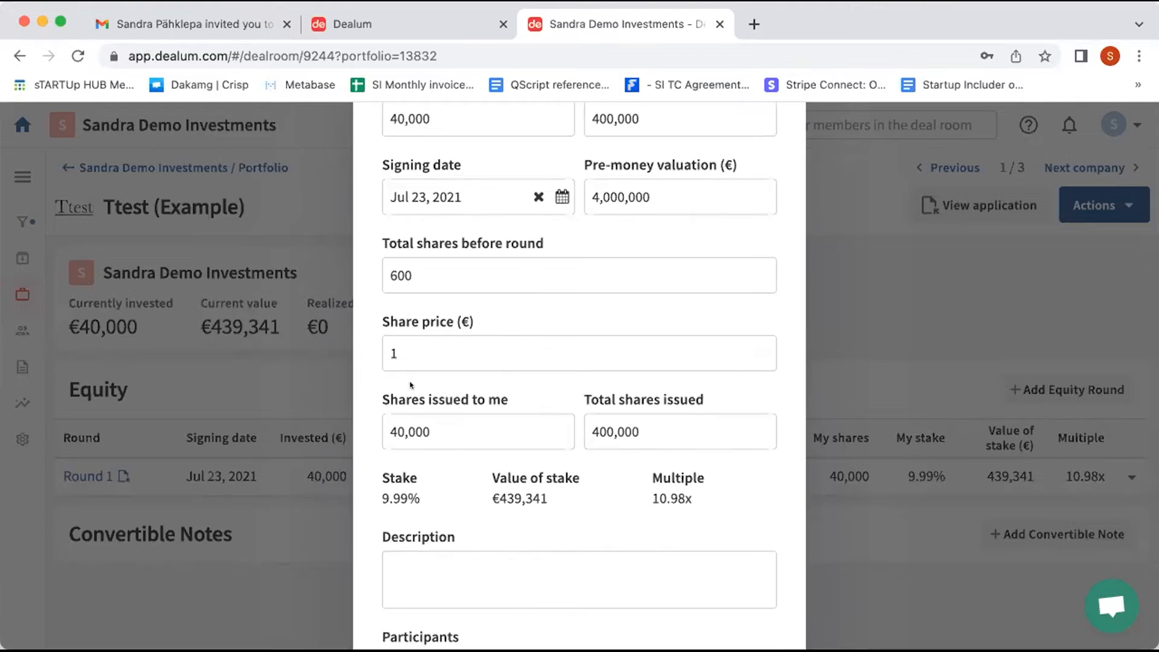
scroll(435, 386, down, 3)
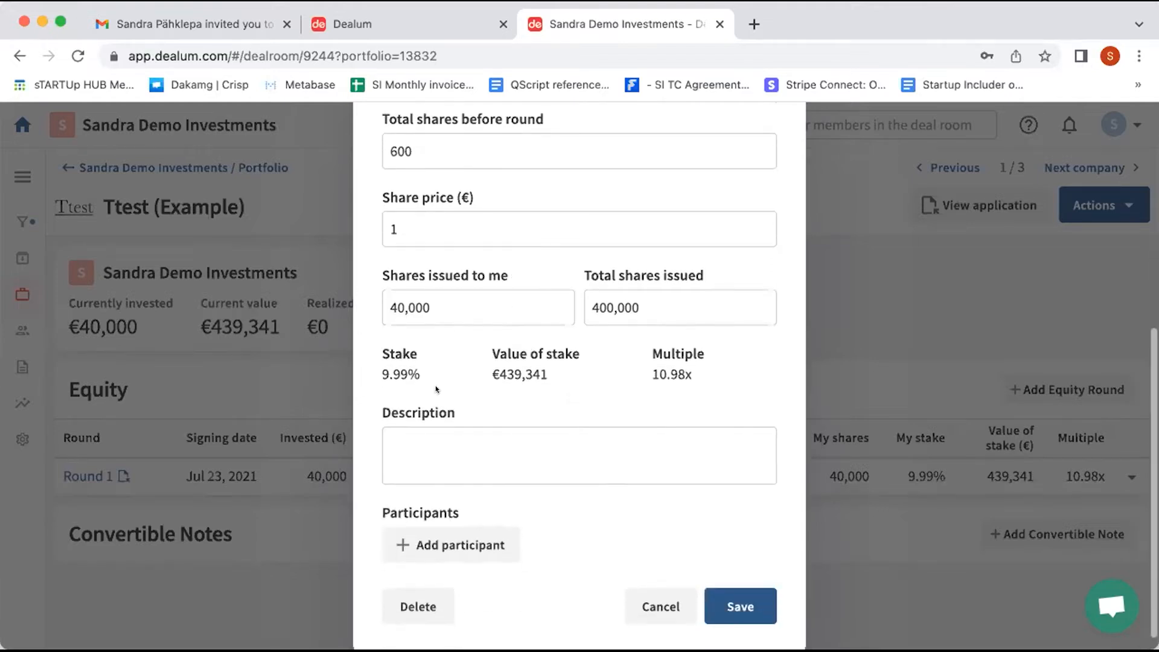
scroll(436, 389, down, 1)
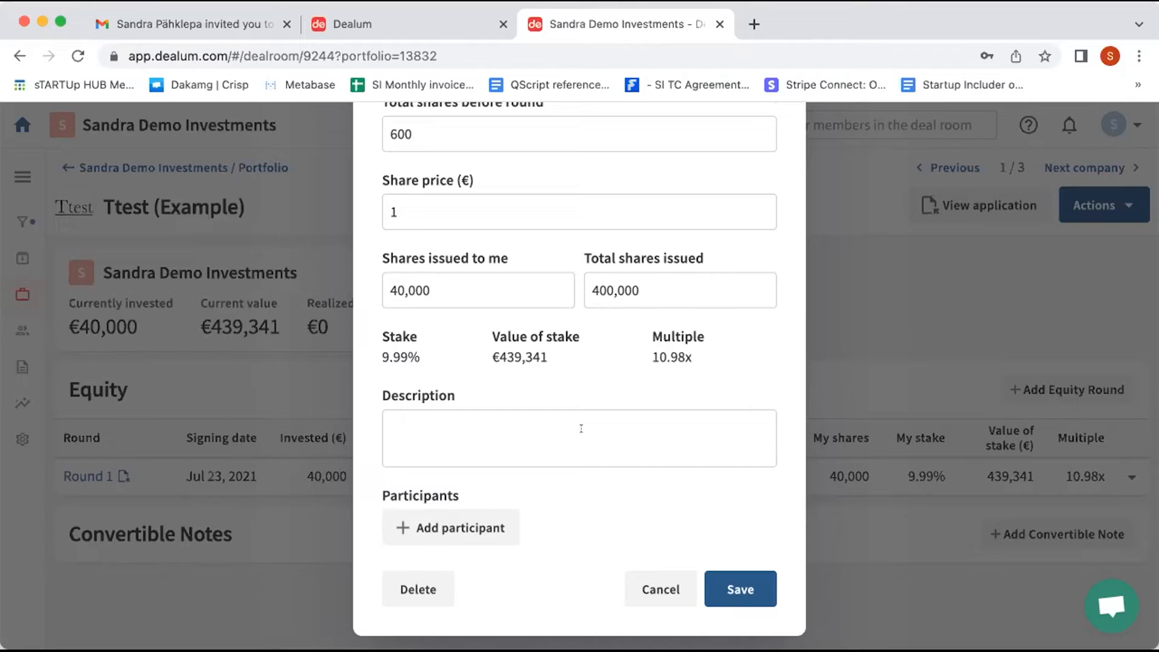
click(660, 580)
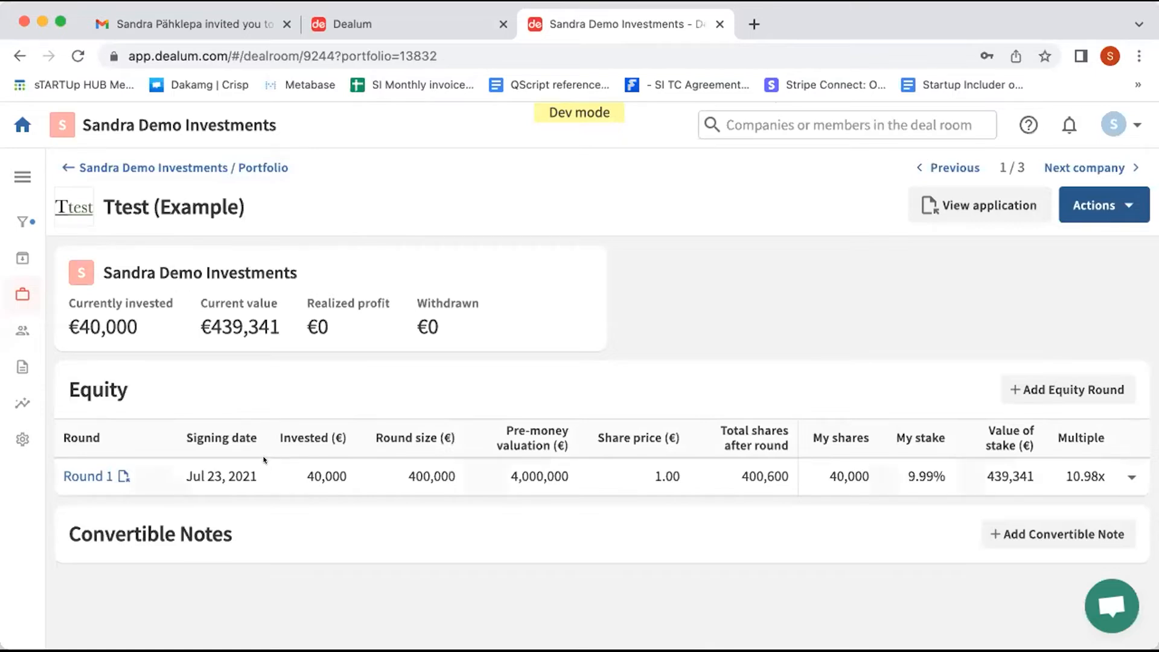
Step: Show the demo investments portfolio listing the Ttest, TrackShare and RenewEn investments
click(19, 294)
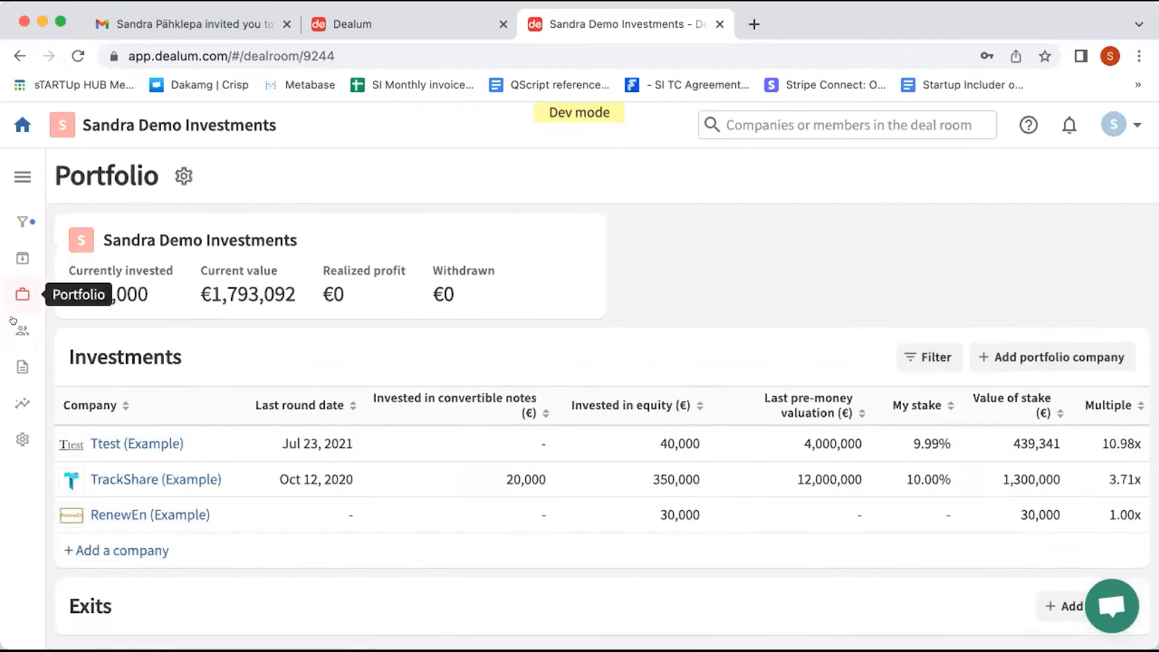
scroll(94, 448, down, 1)
scroll(93, 450, up, 1)
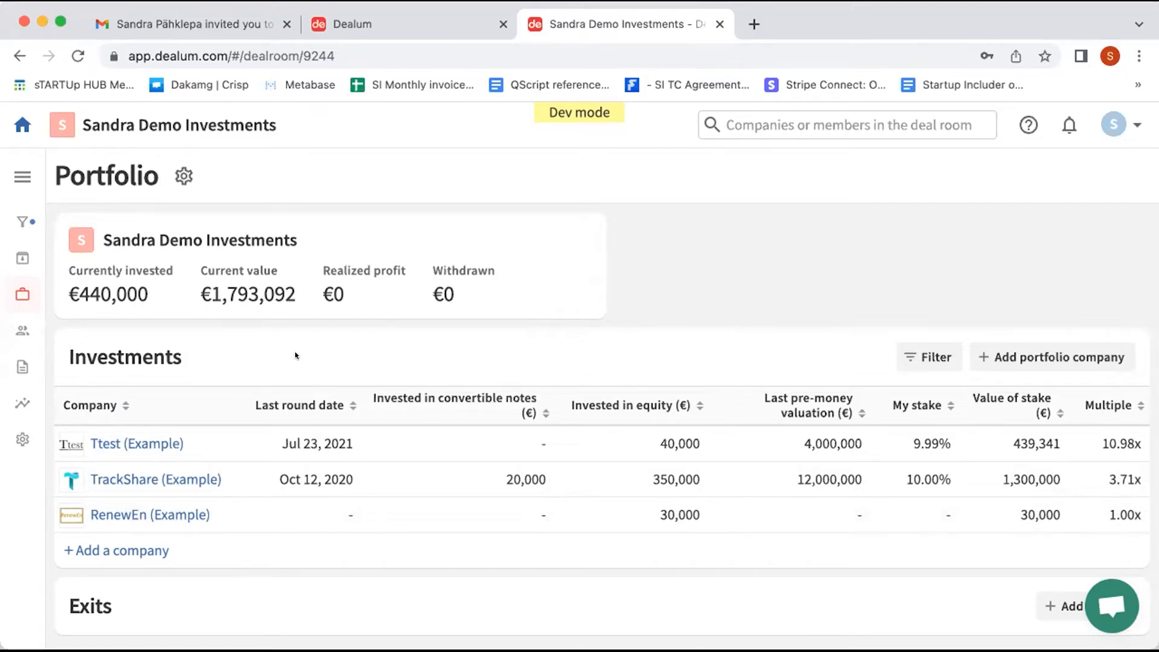
Step: Start a new funnel company named test1 and enter its company e-mail address
click(15, 216)
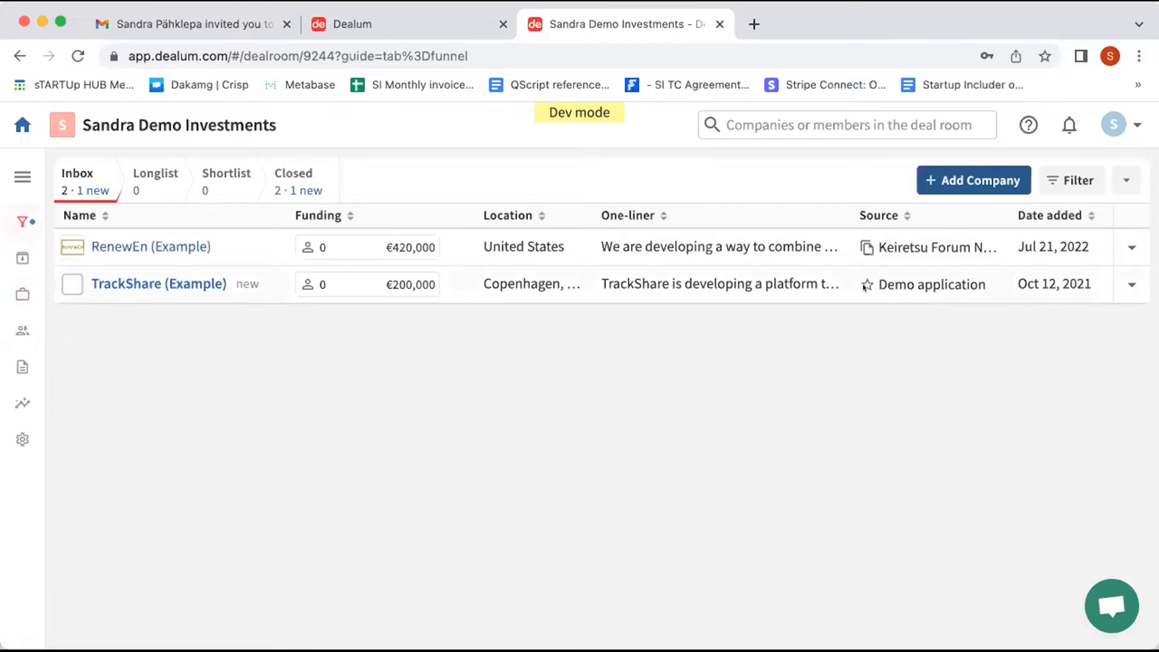
click(969, 183)
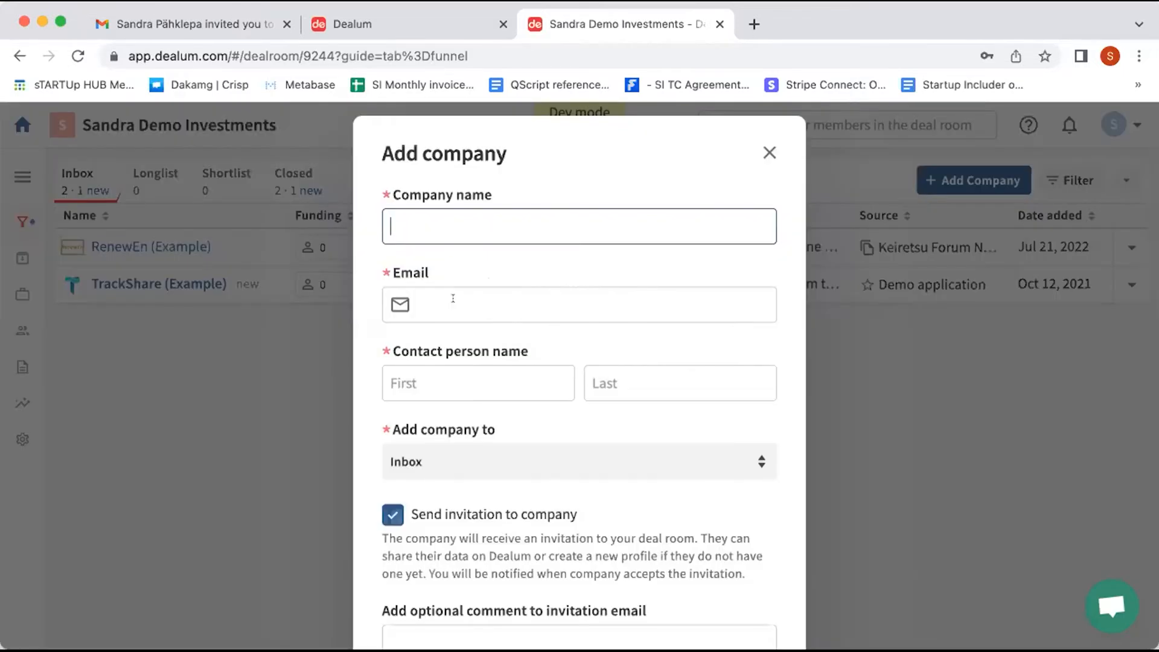
text(test1)
click(500, 302)
text(teest)
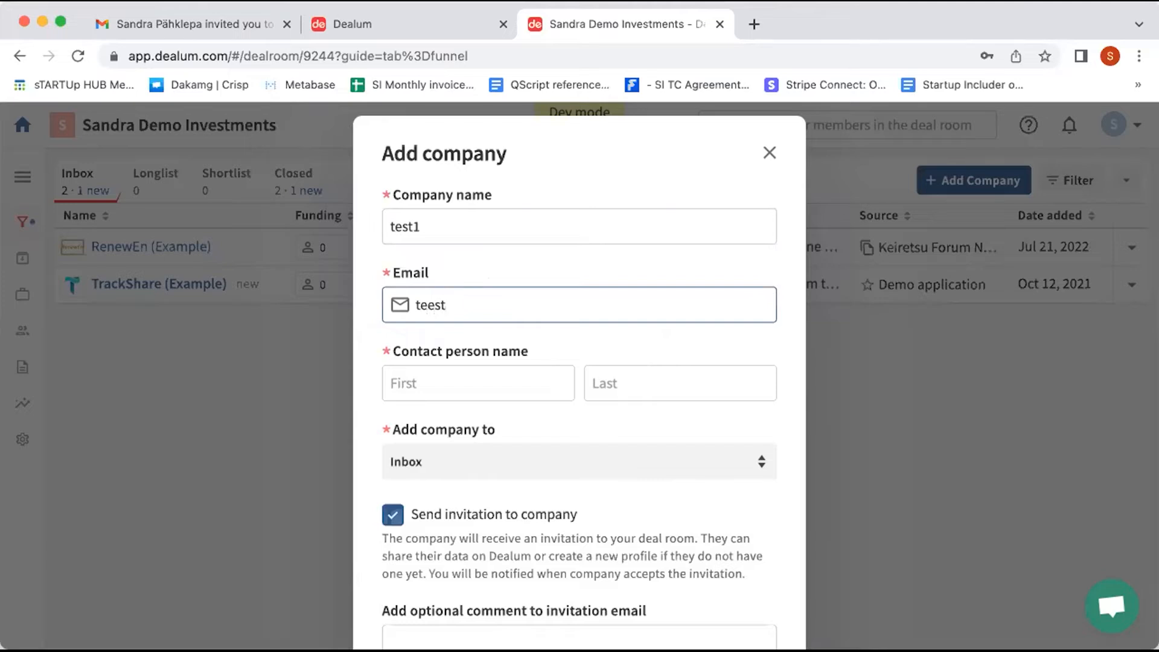
text(@meil.ee)
Step: Enter the contact person's first and last name, then add test1 without sending an invitation
click(453, 382)
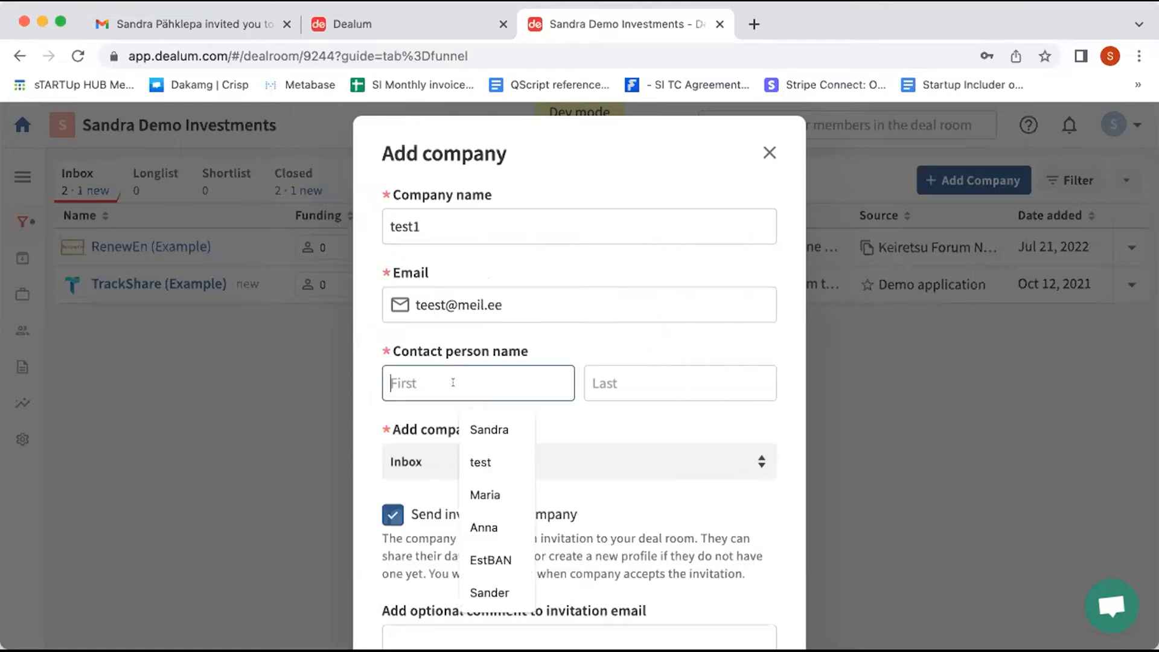
text(test)
click(668, 385)
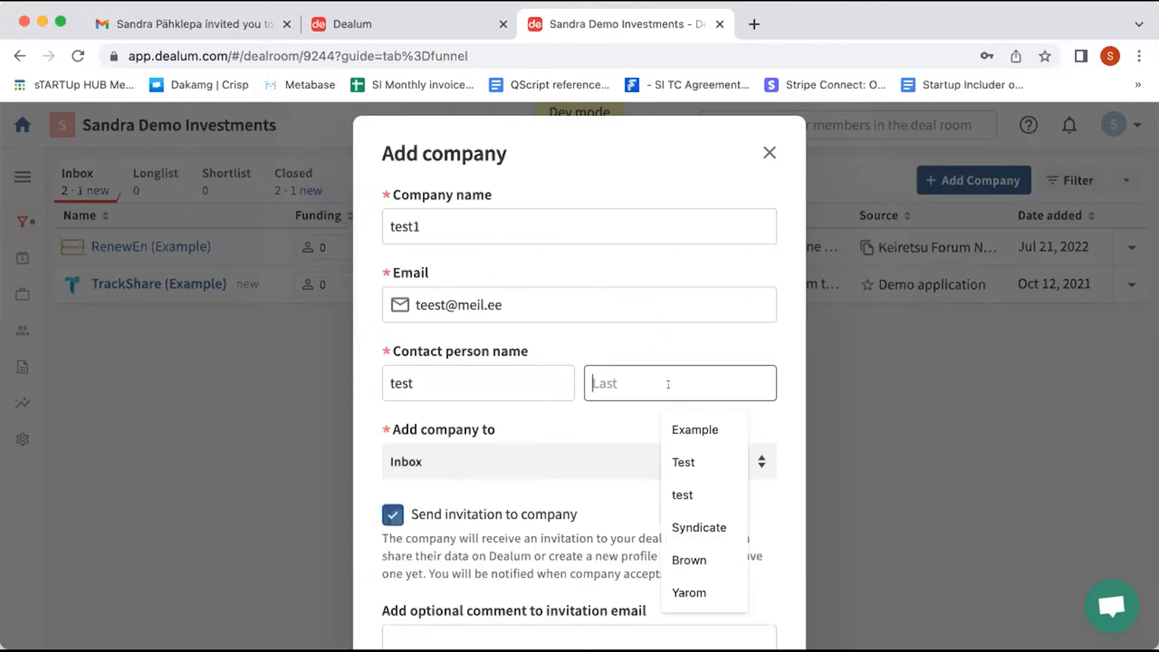
text(test)
click(554, 412)
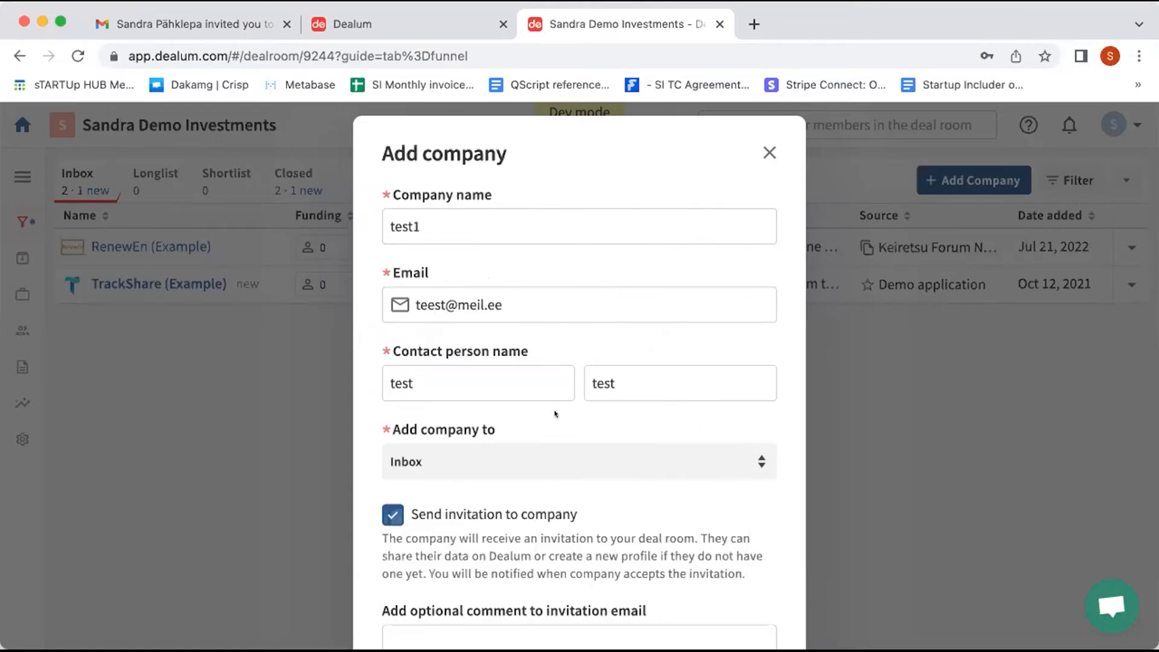
scroll(546, 426, down, 3)
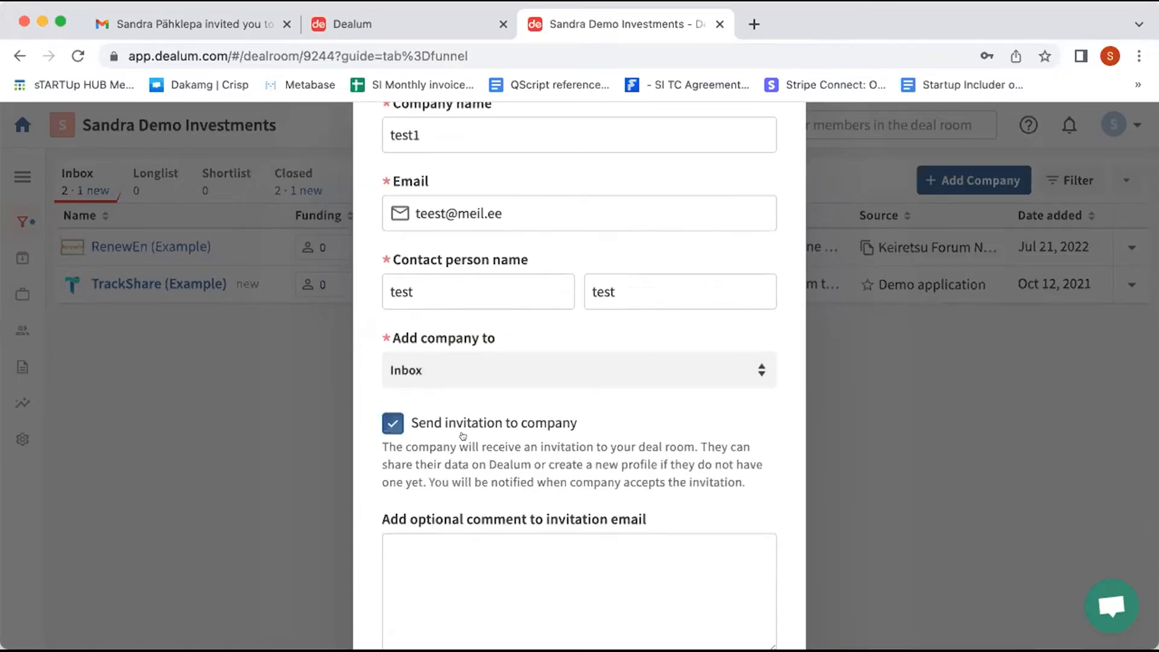
click(384, 417)
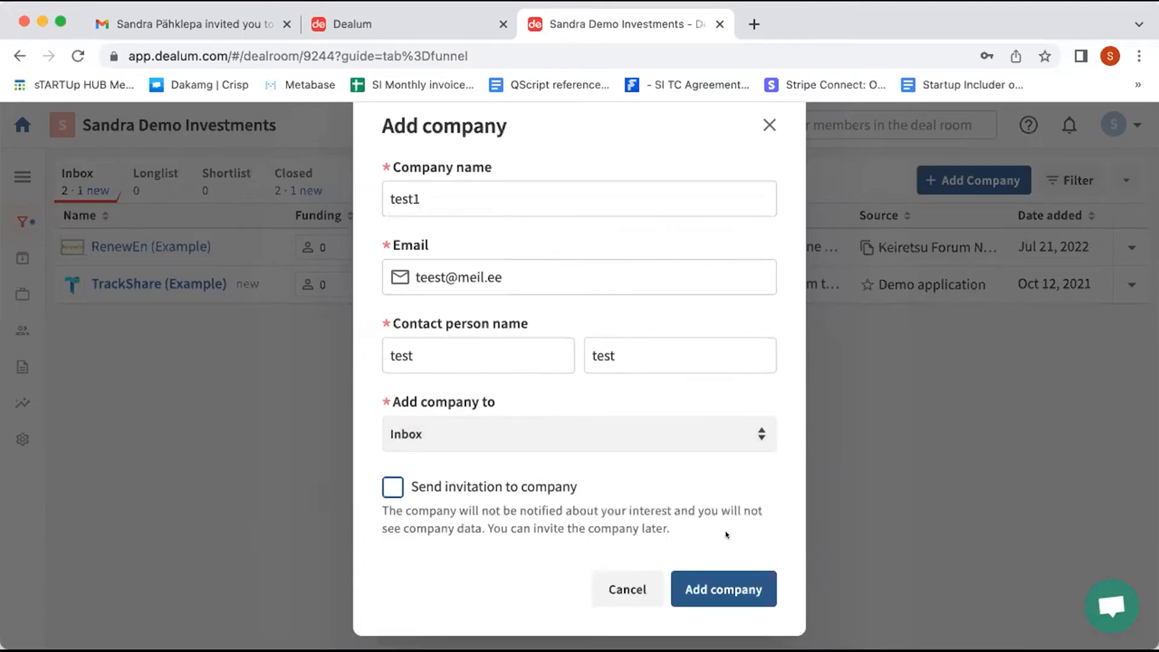
click(722, 580)
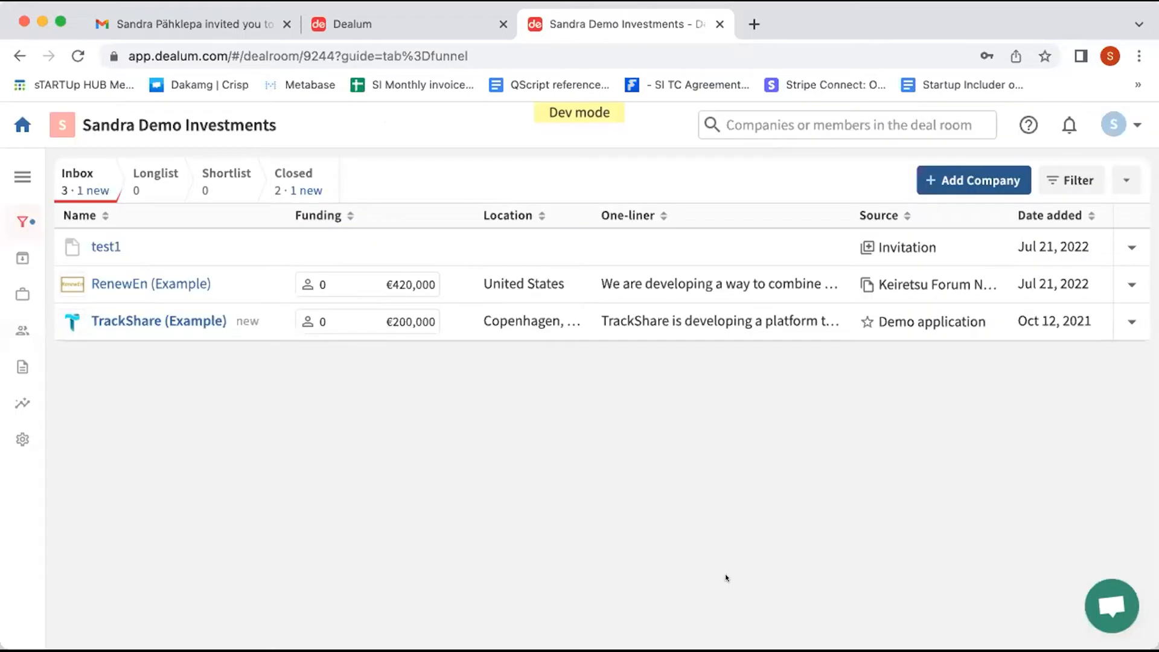
Step: Open the test1 application, save its one-liner as 'test', and exit edit mode
click(95, 244)
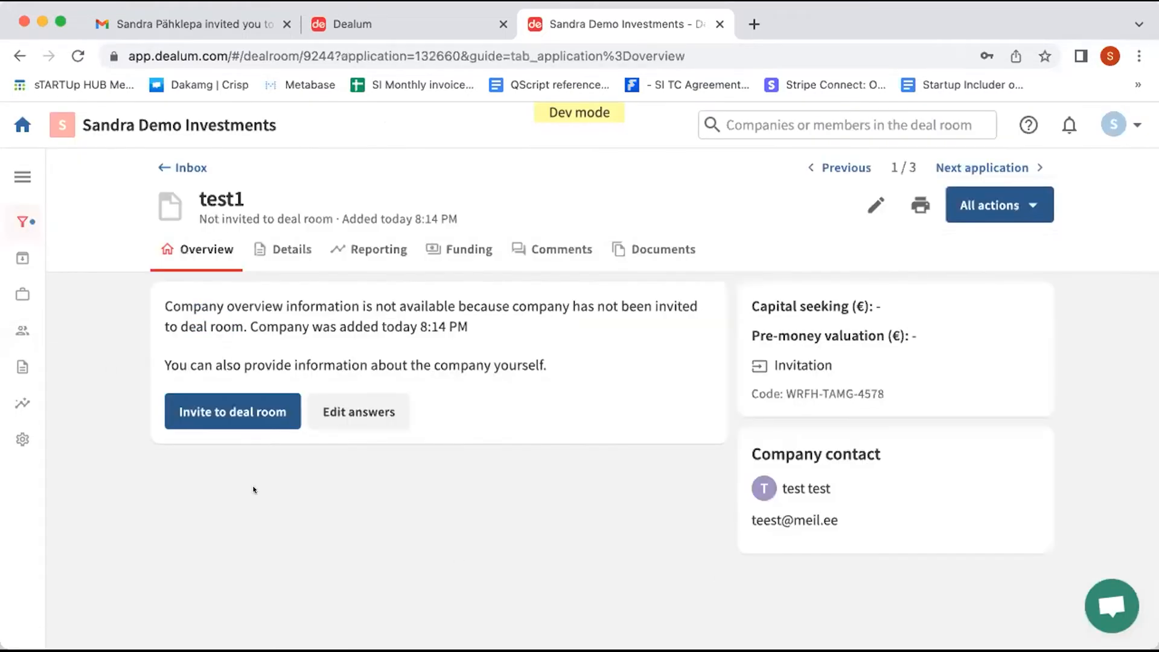
click(373, 414)
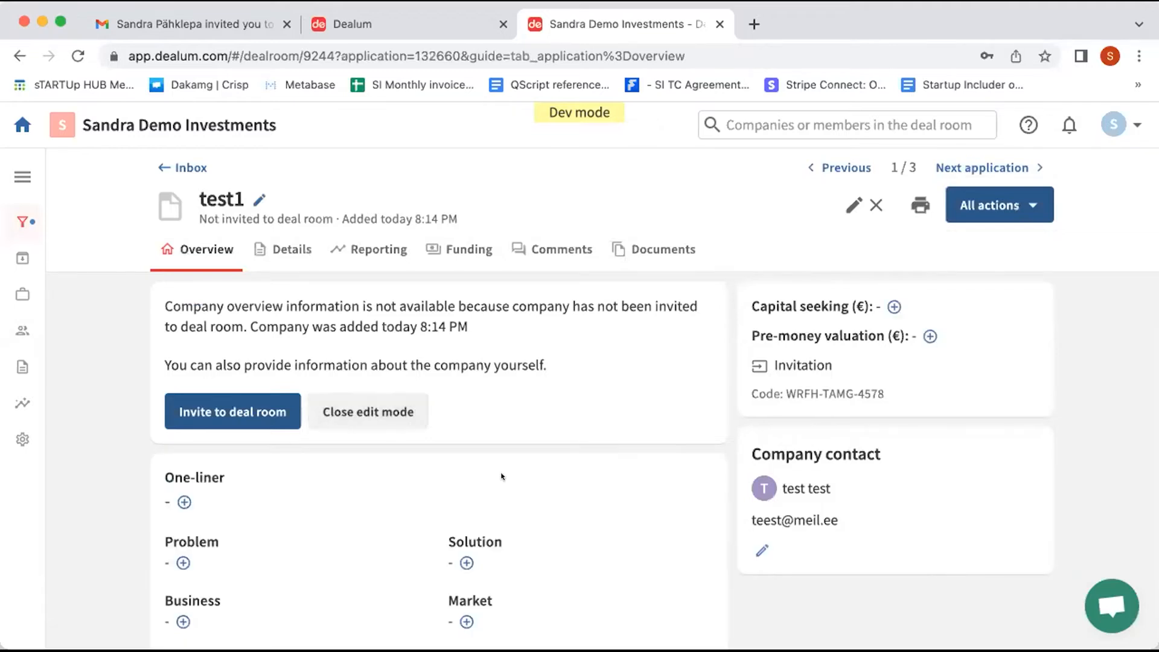
scroll(501, 476, down, 1)
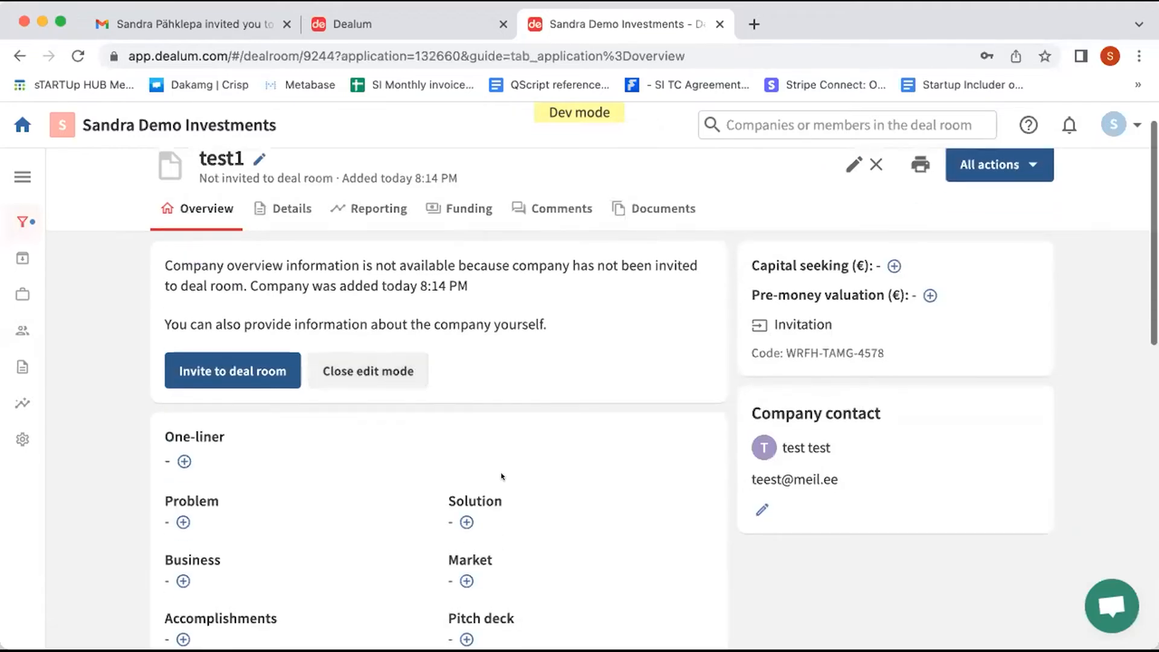
scroll(501, 476, down, 1)
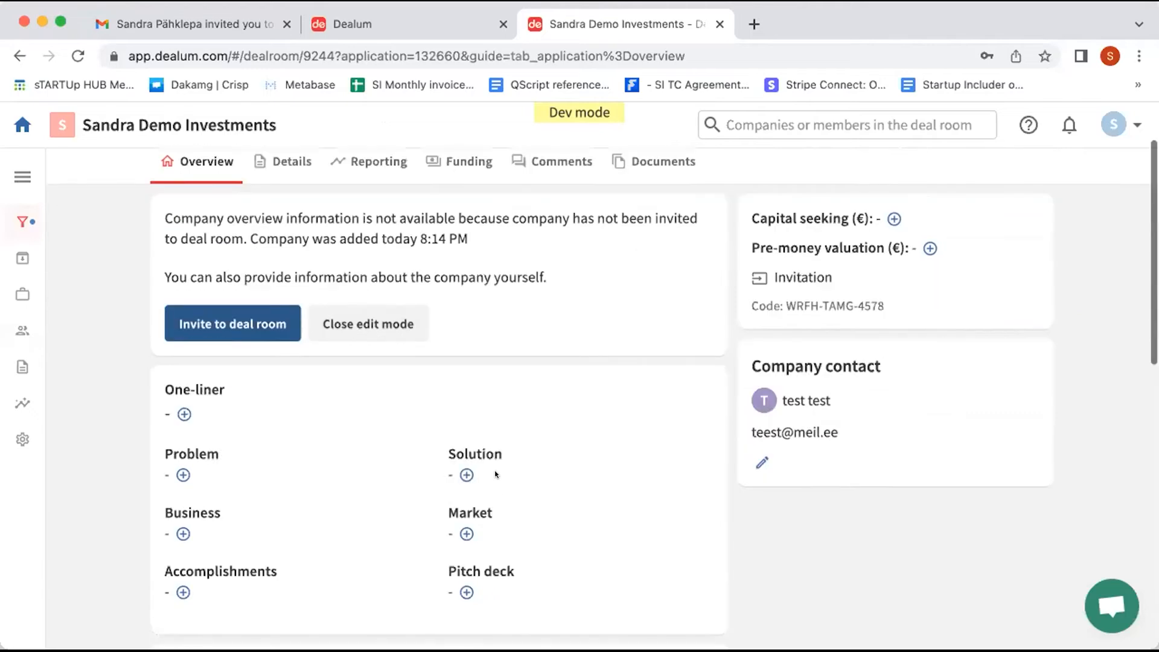
click(176, 412)
text(test)
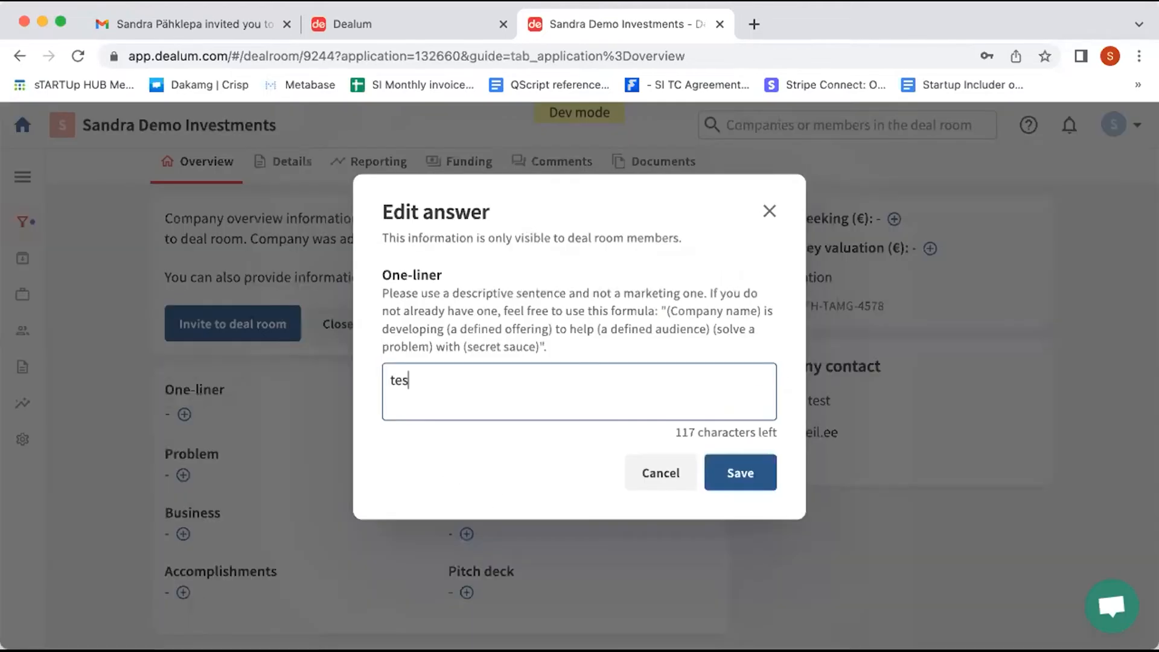
click(747, 462)
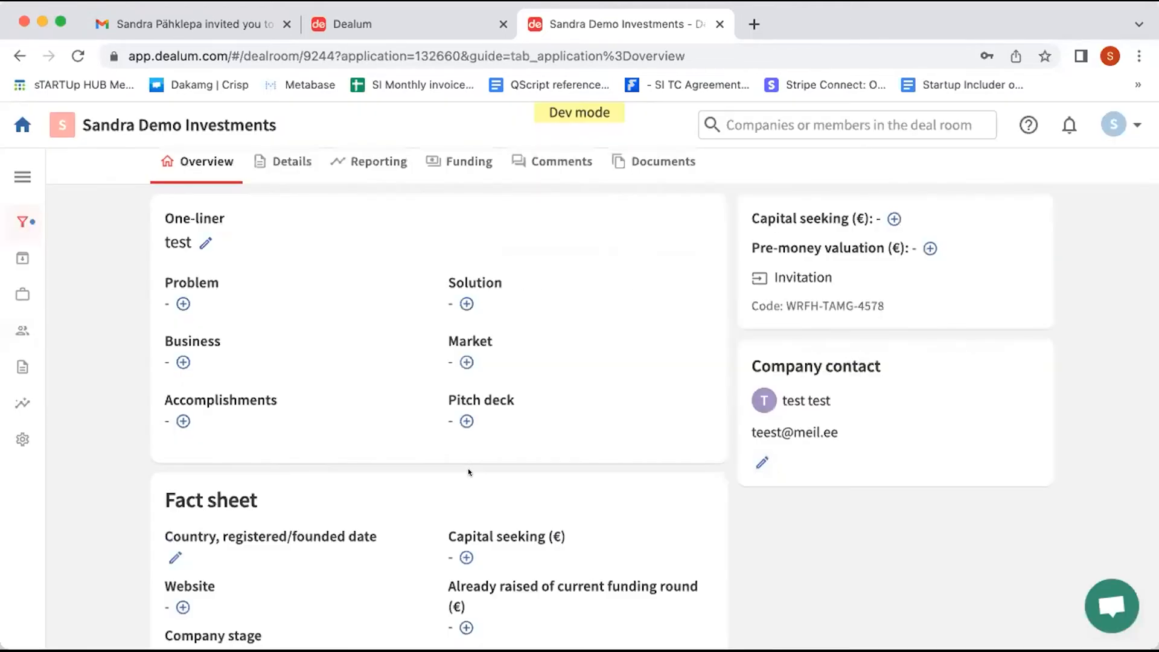
scroll(468, 468, up, 2)
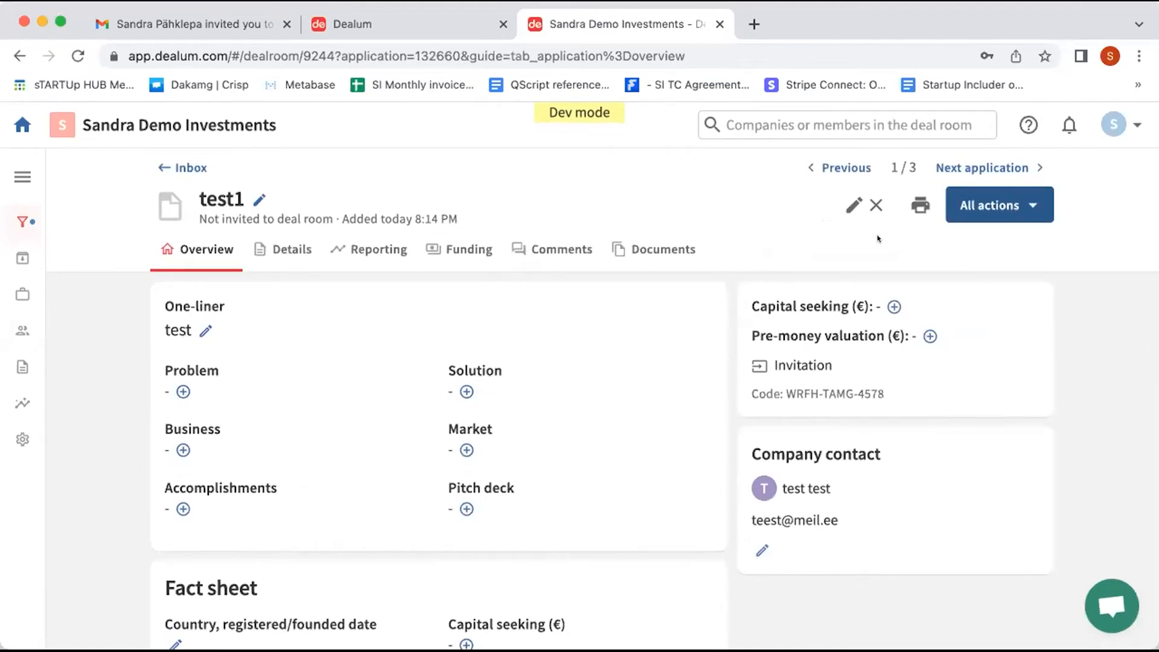
click(863, 211)
click(1008, 211)
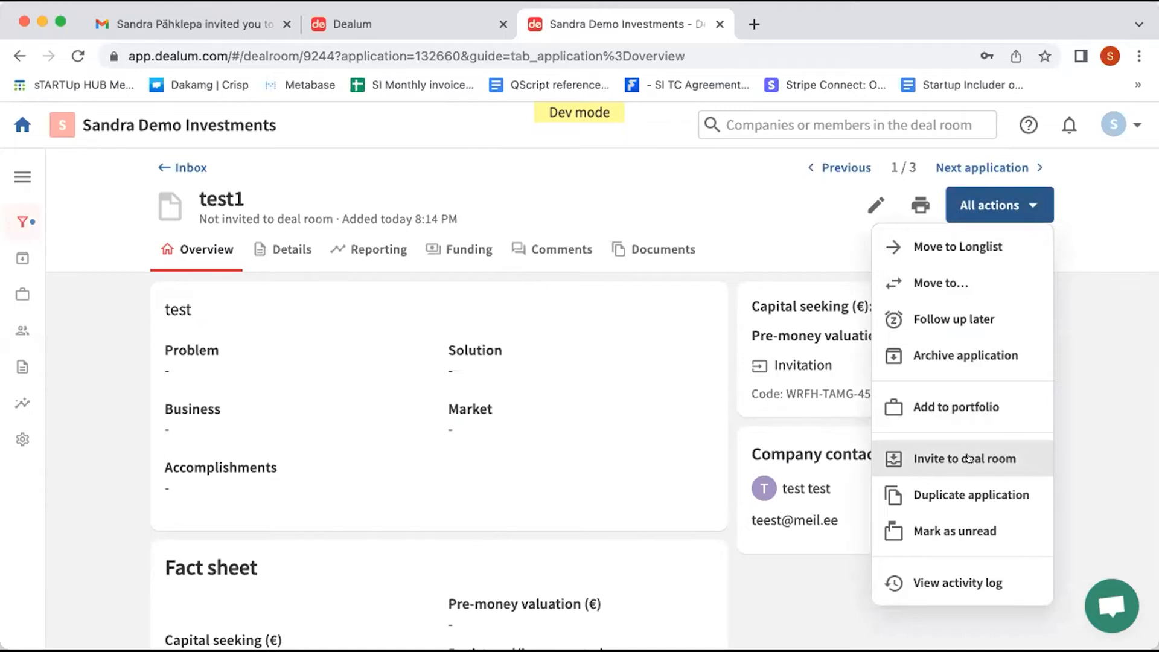
Step: Close the actions list and go back through the Inbox to the portfolio overview
click(589, 442)
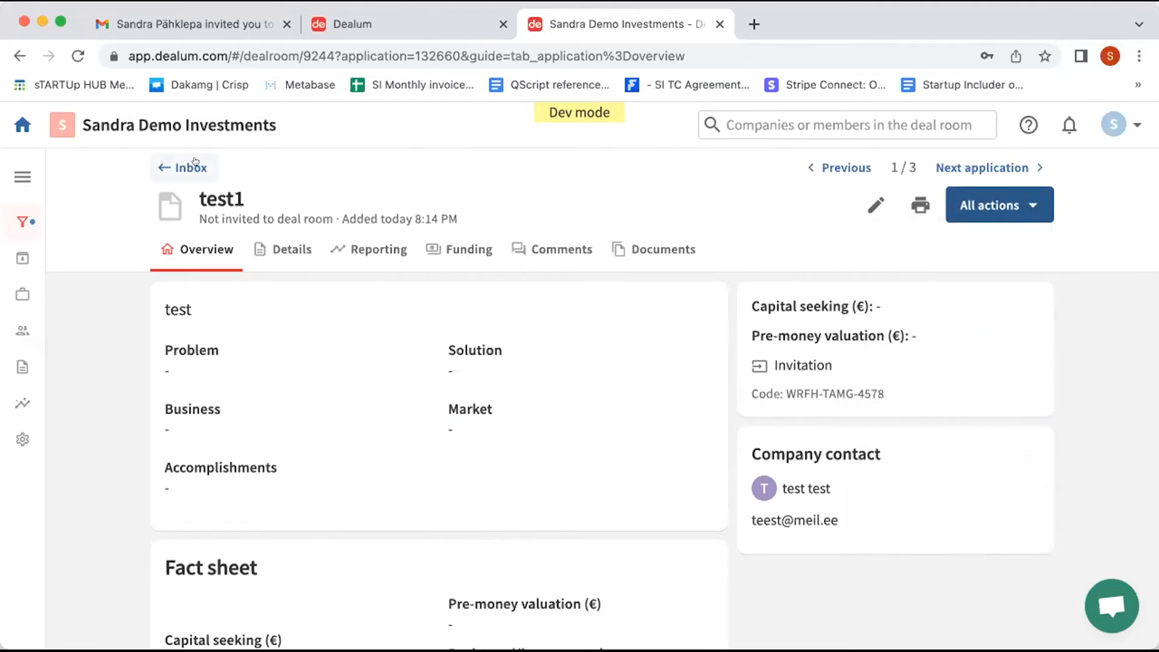
click(161, 165)
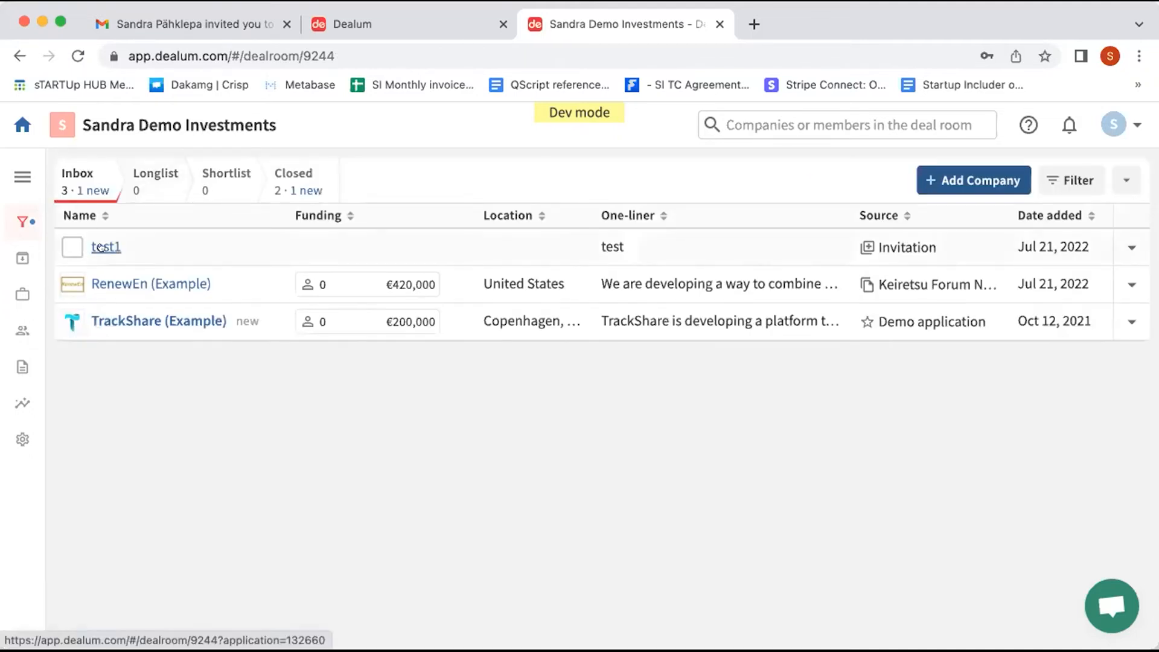
click(12, 293)
scroll(929, 310, down, 1)
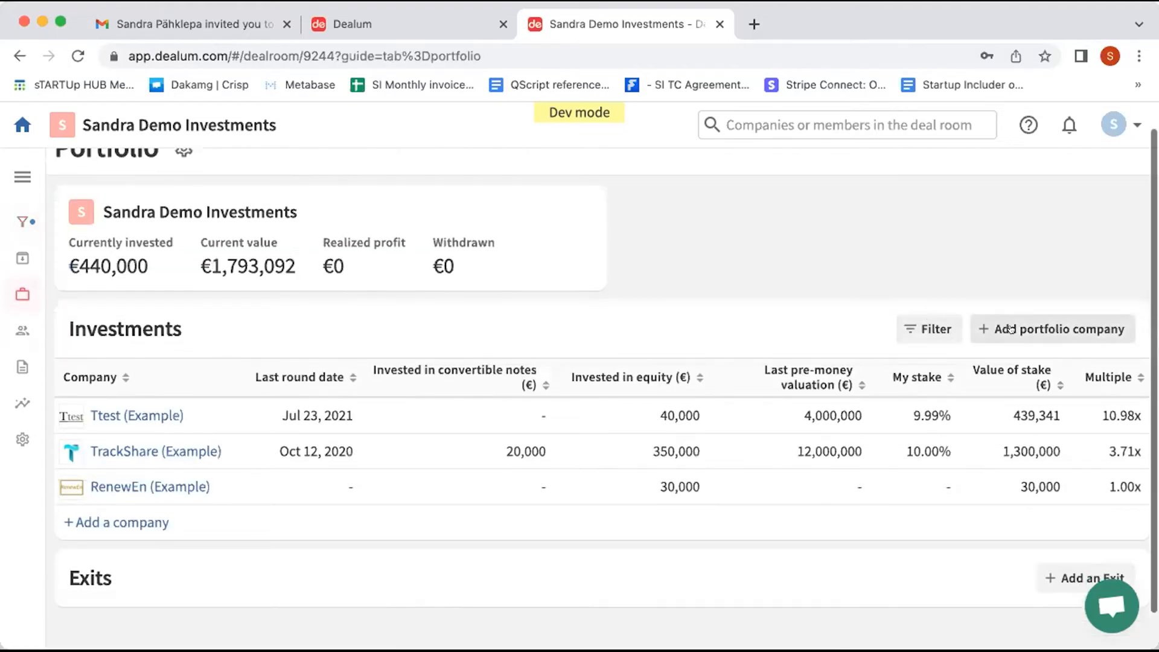
Step: Add test1 as a portfolio company by picking it from the name suggestions
click(1010, 329)
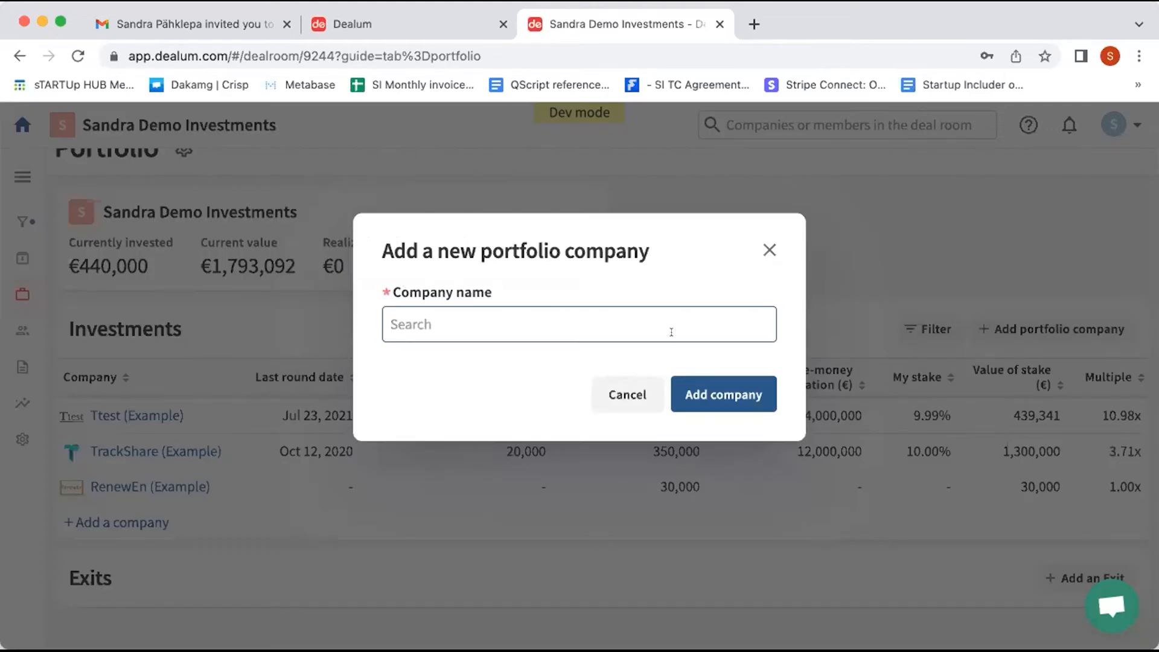
click(671, 332)
text(test)
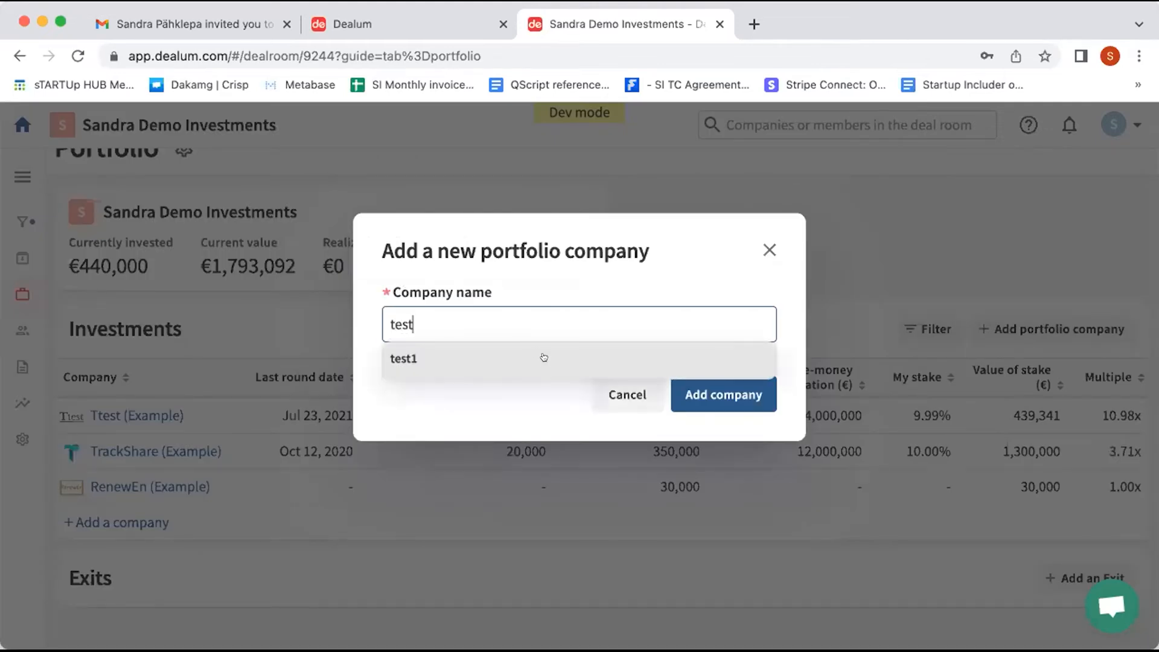
click(487, 358)
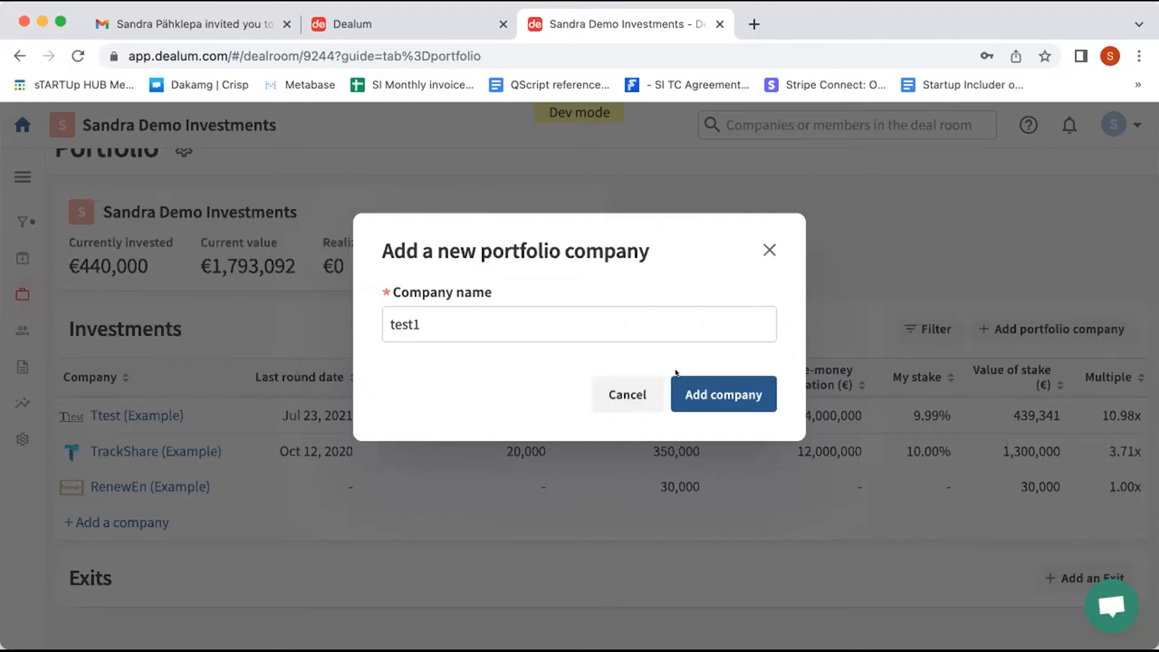
click(730, 391)
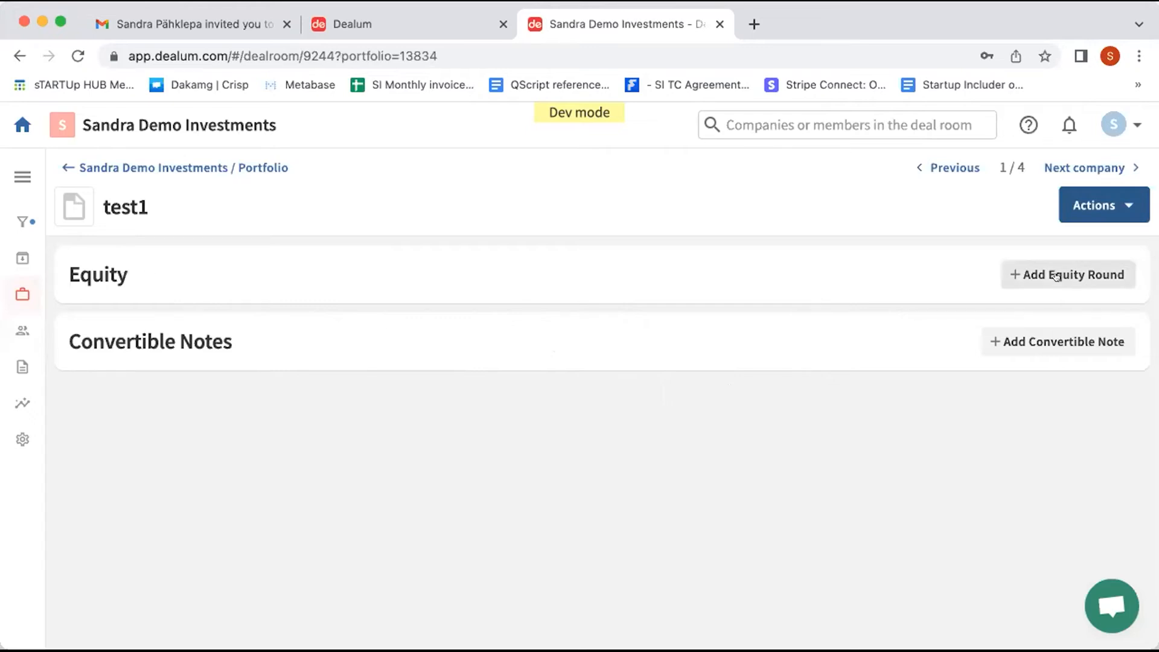
Step: Look through test1's equity round form and close it without saving
click(1077, 273)
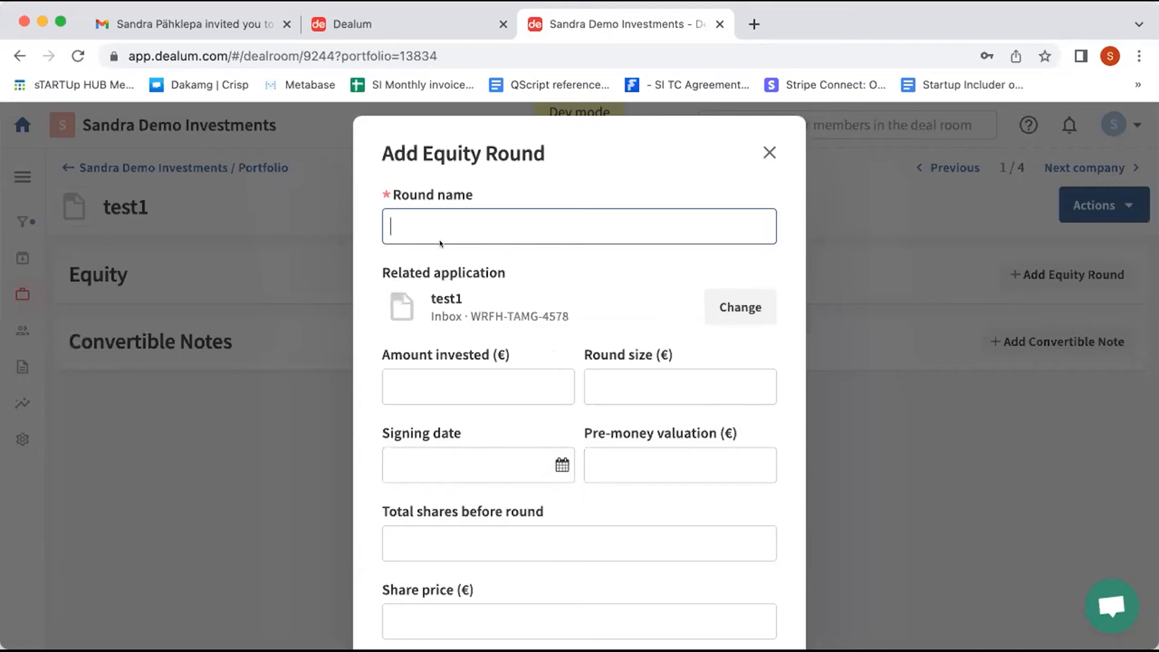
scroll(501, 328, down, 1)
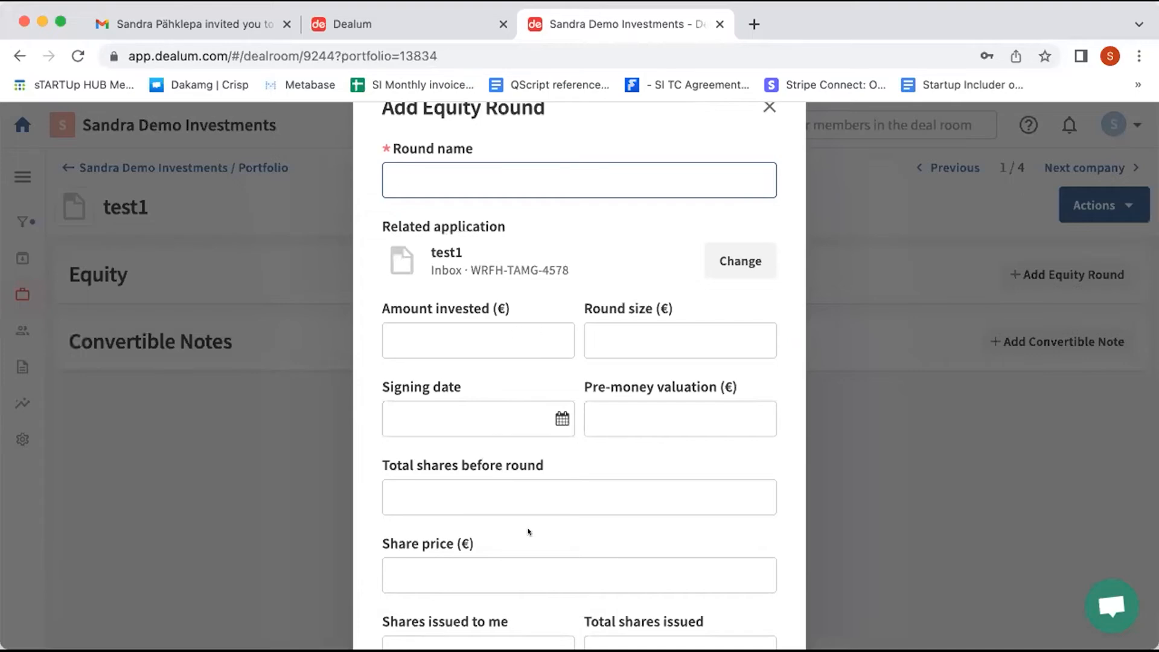
scroll(528, 529, down, 3)
scroll(528, 530, down, 5)
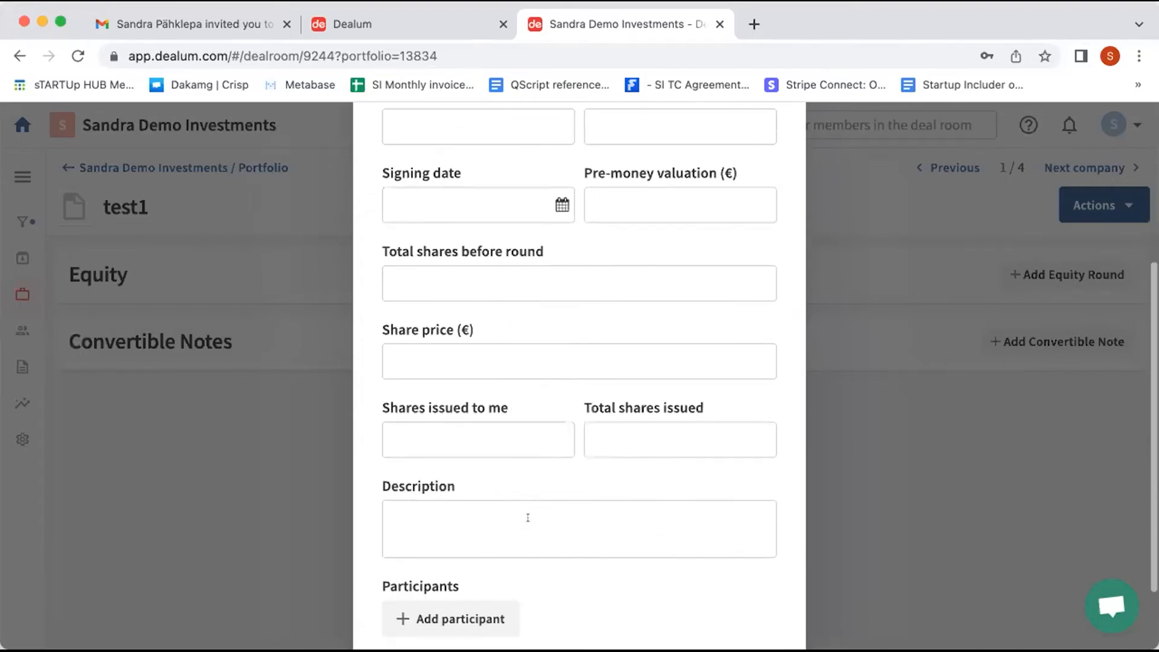
scroll(612, 317, up, 8)
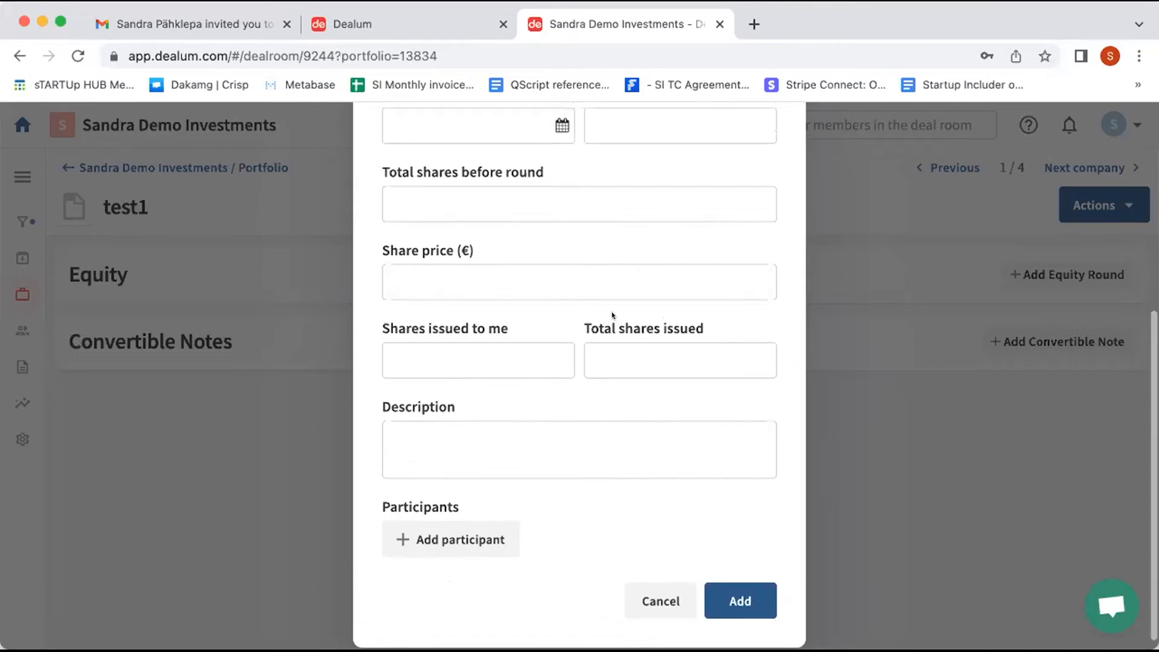
click(765, 153)
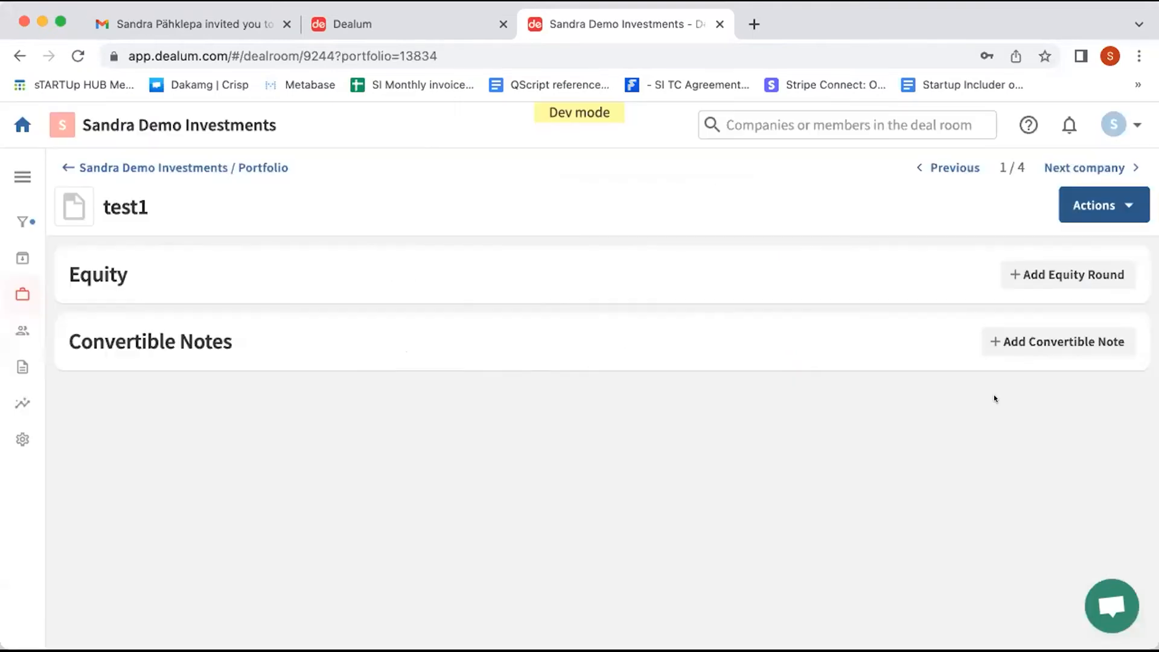
Step: Look through the convertible note form, cancel it, and return to the portfolio overview
click(1036, 336)
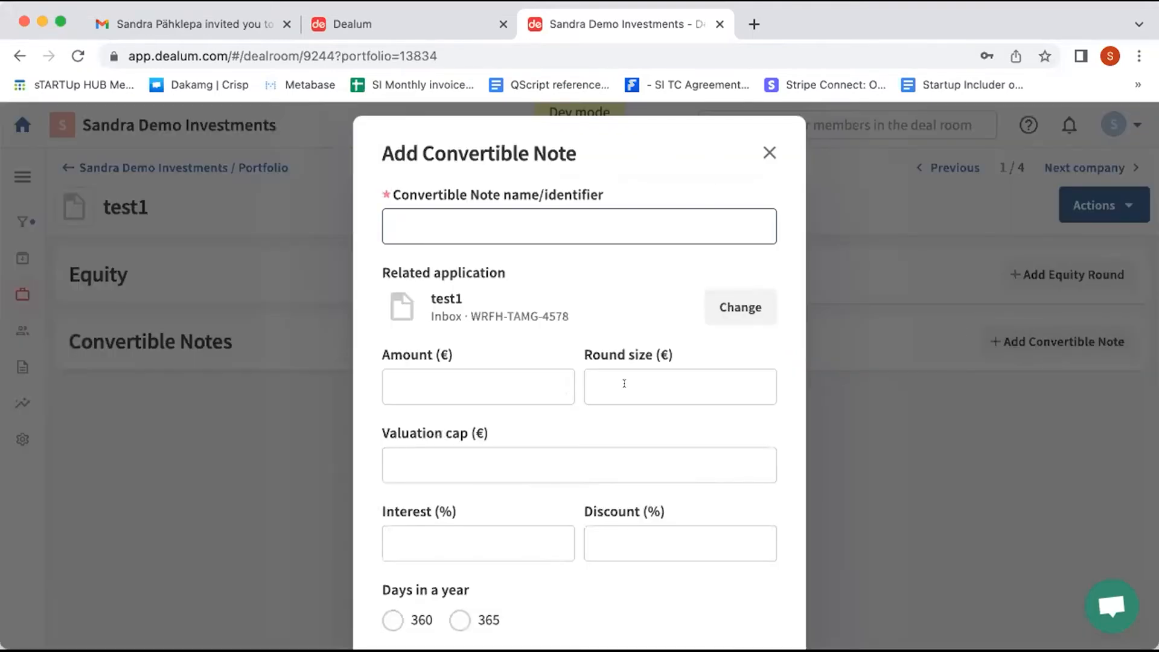
scroll(459, 357, down, 2)
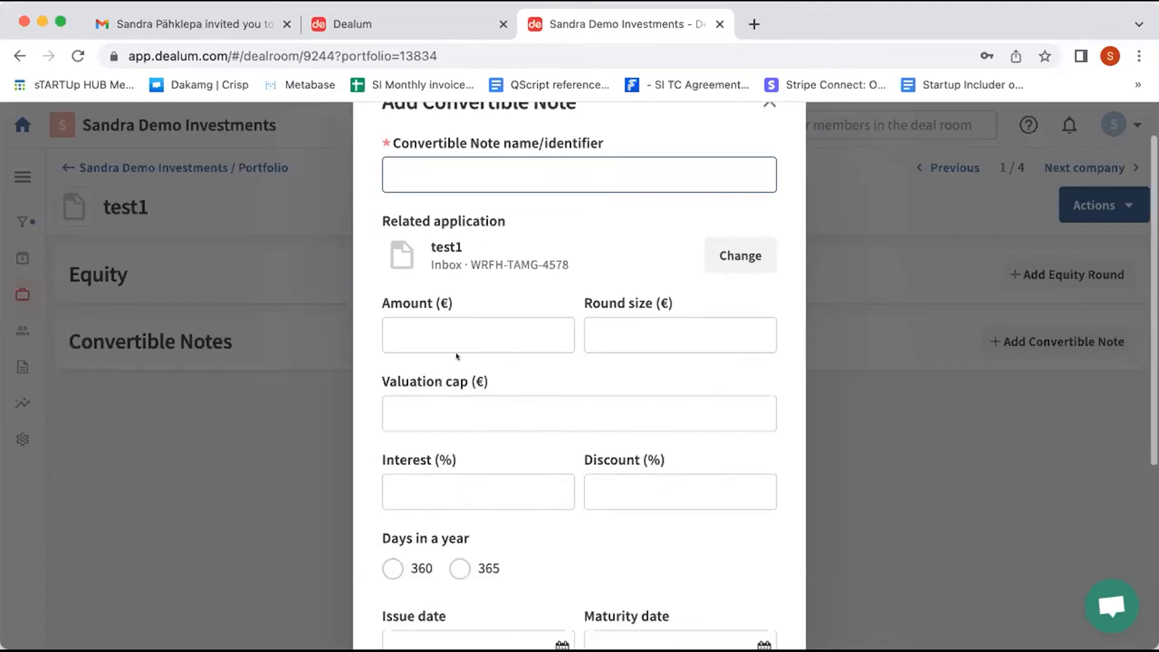
scroll(436, 517, down, 3)
scroll(435, 517, down, 4)
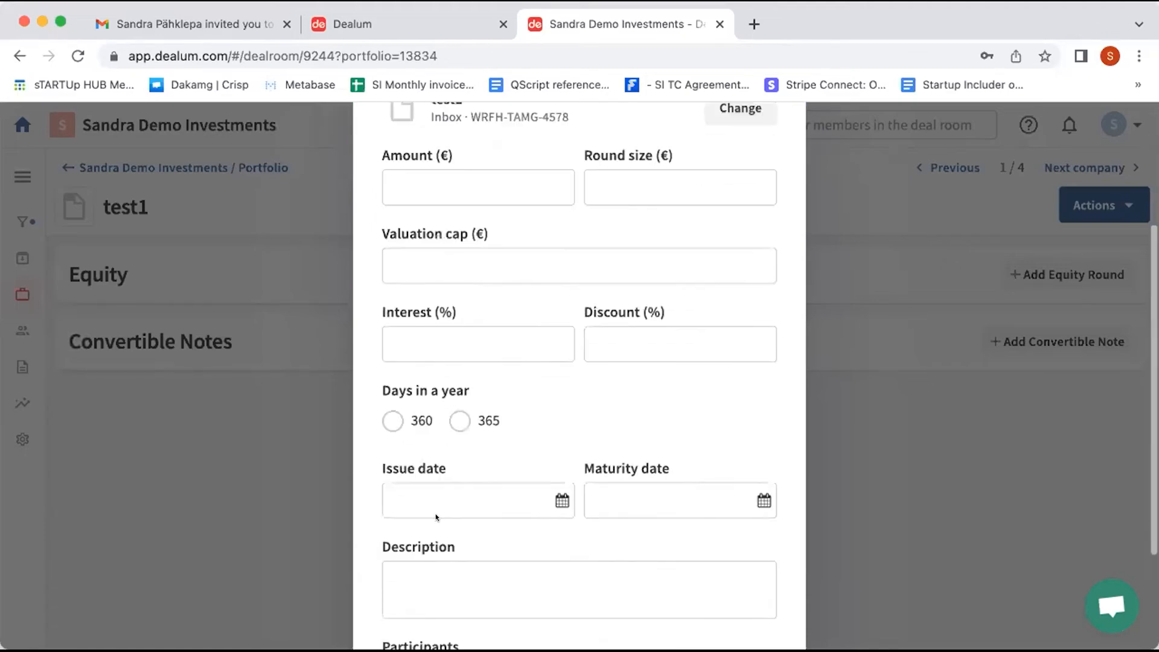
scroll(386, 371, down, 2)
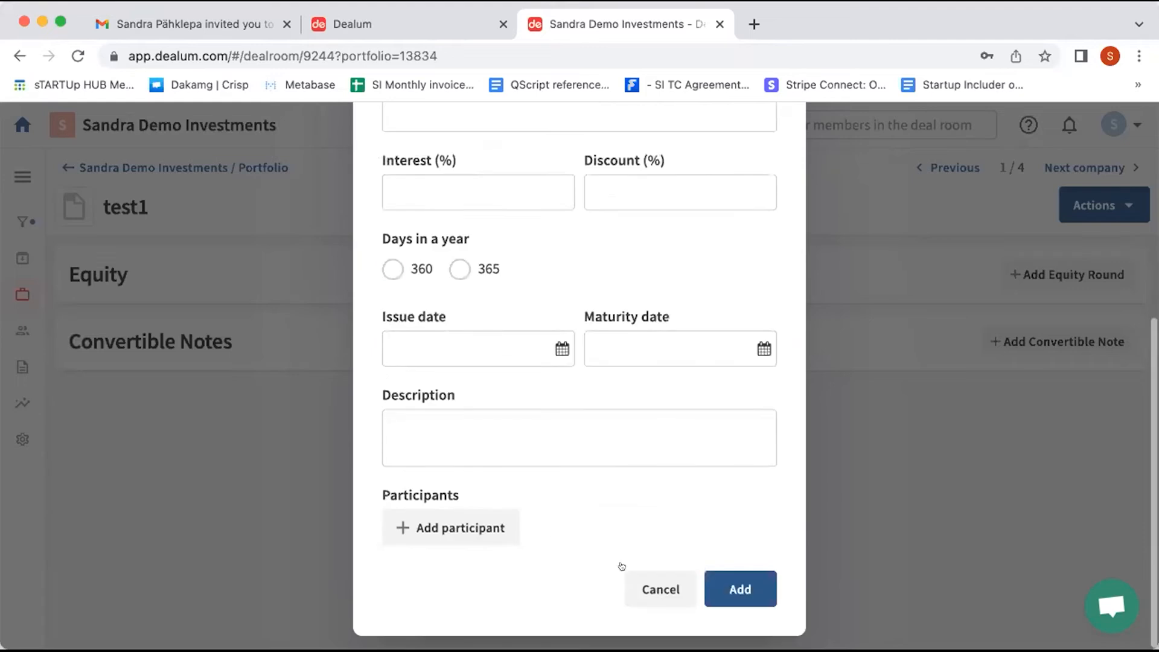
click(642, 578)
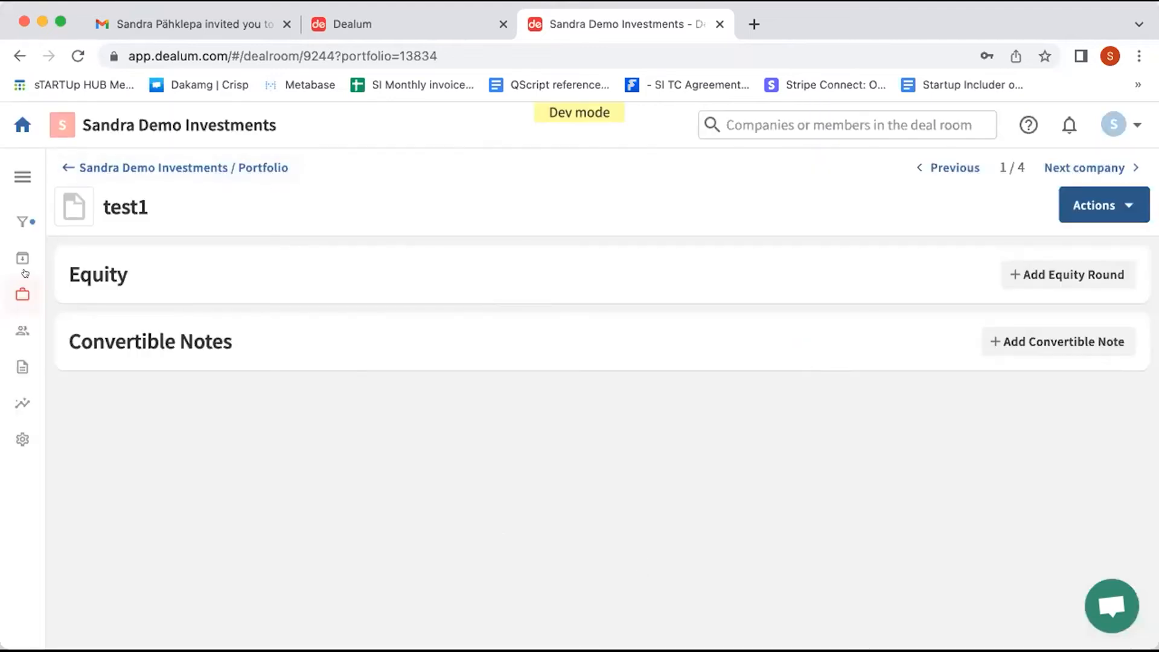
click(11, 299)
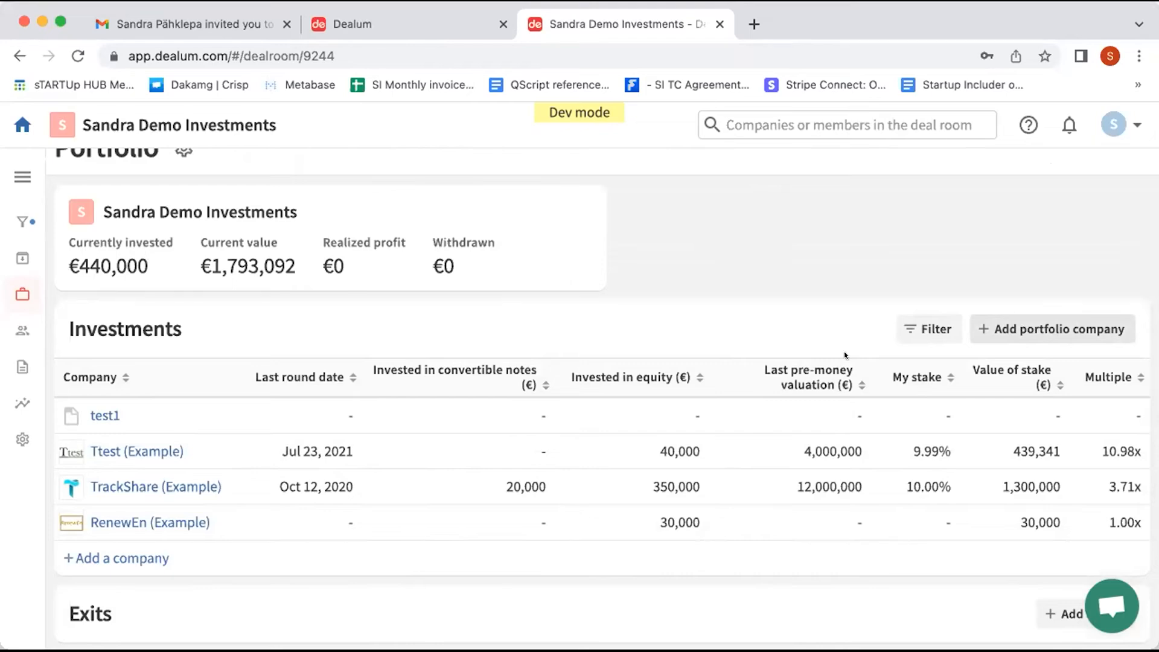
Step: Add portfolio company test2 and return to the portfolio investments list
text(te)
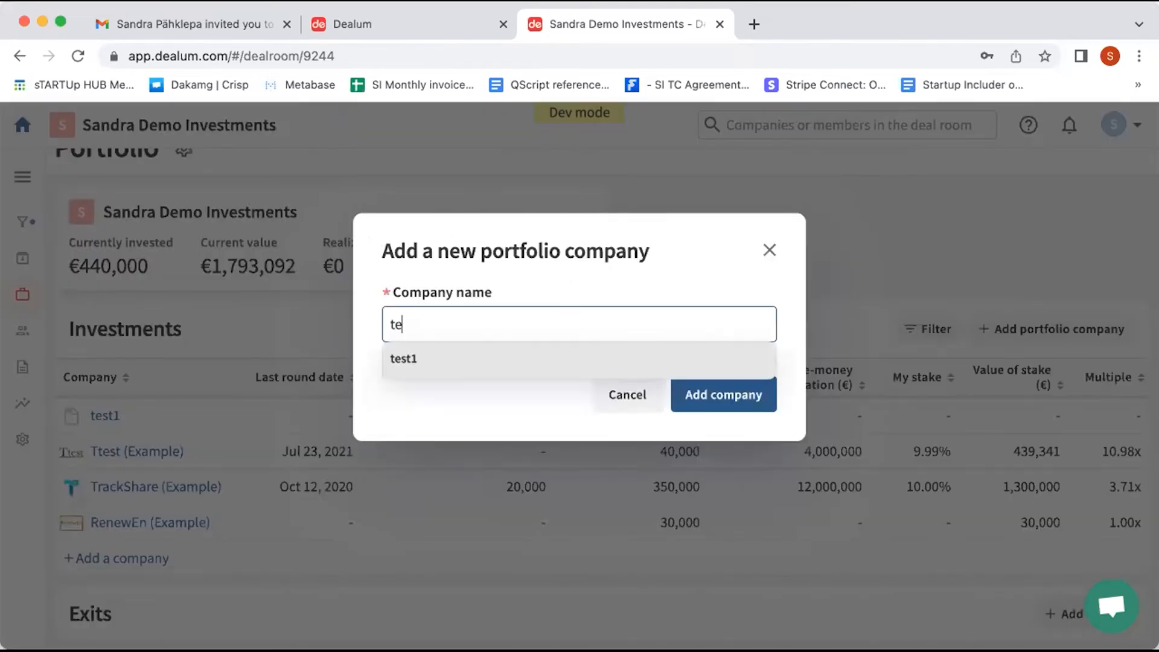
text(st2)
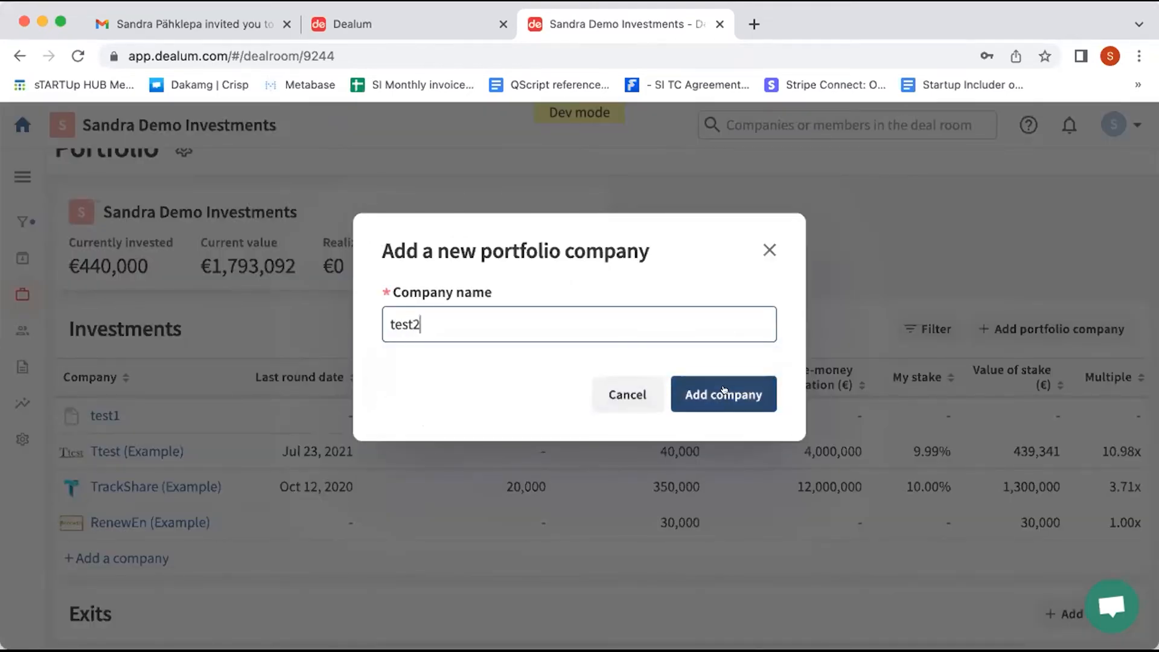
click(725, 390)
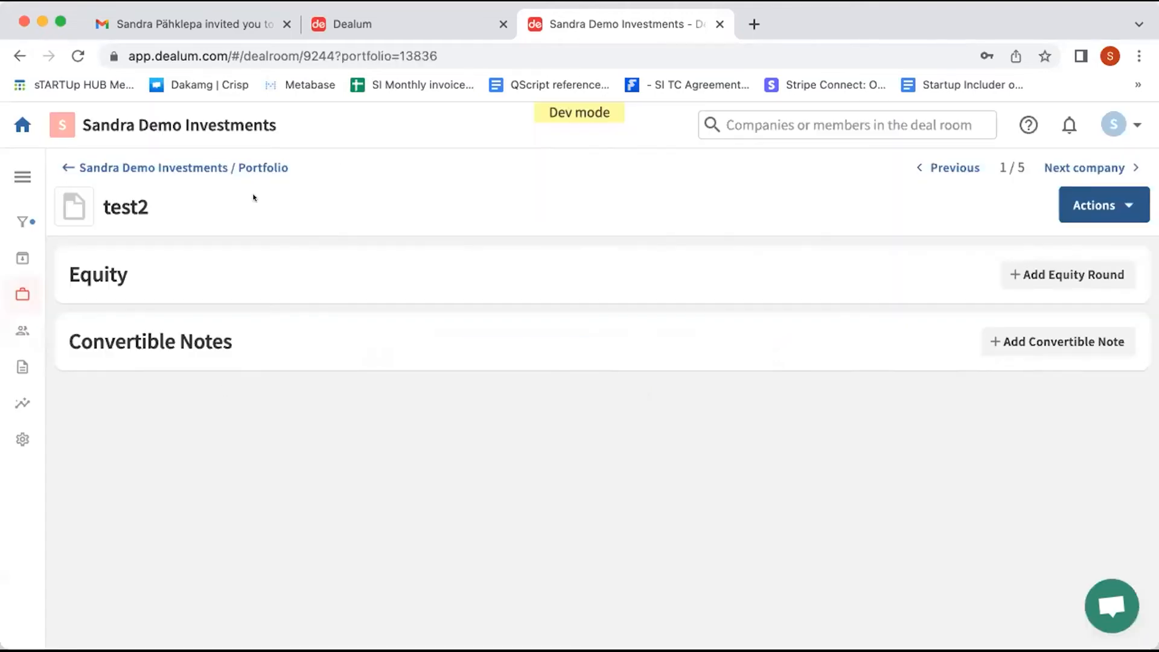
click(213, 166)
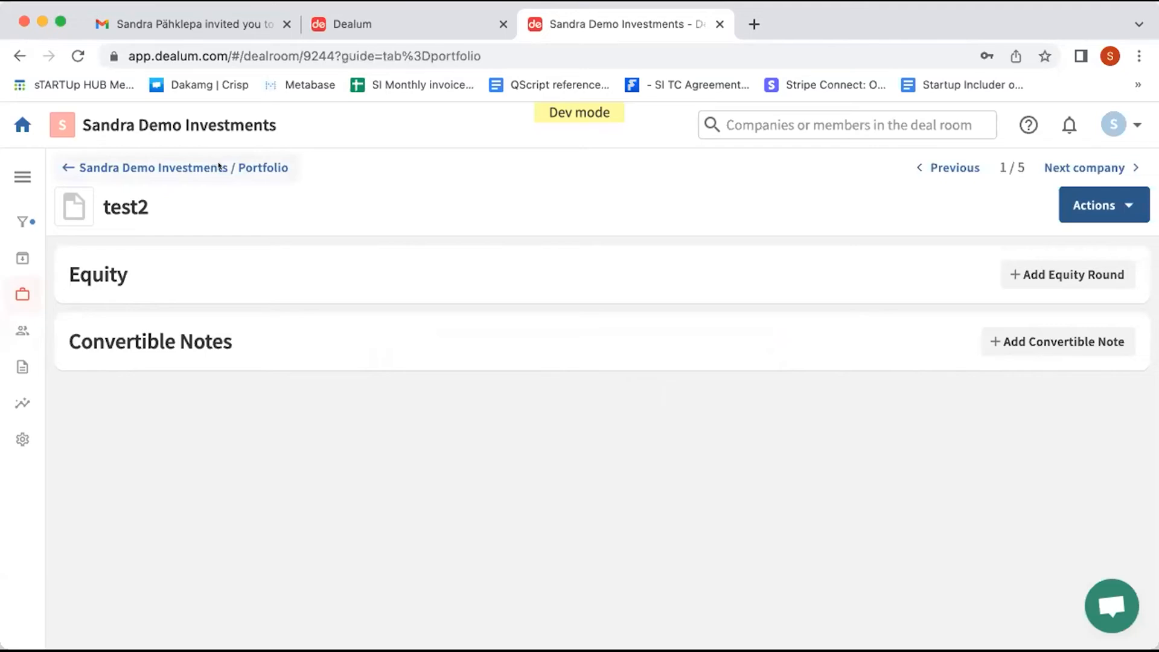
scroll(332, 404, down, 5)
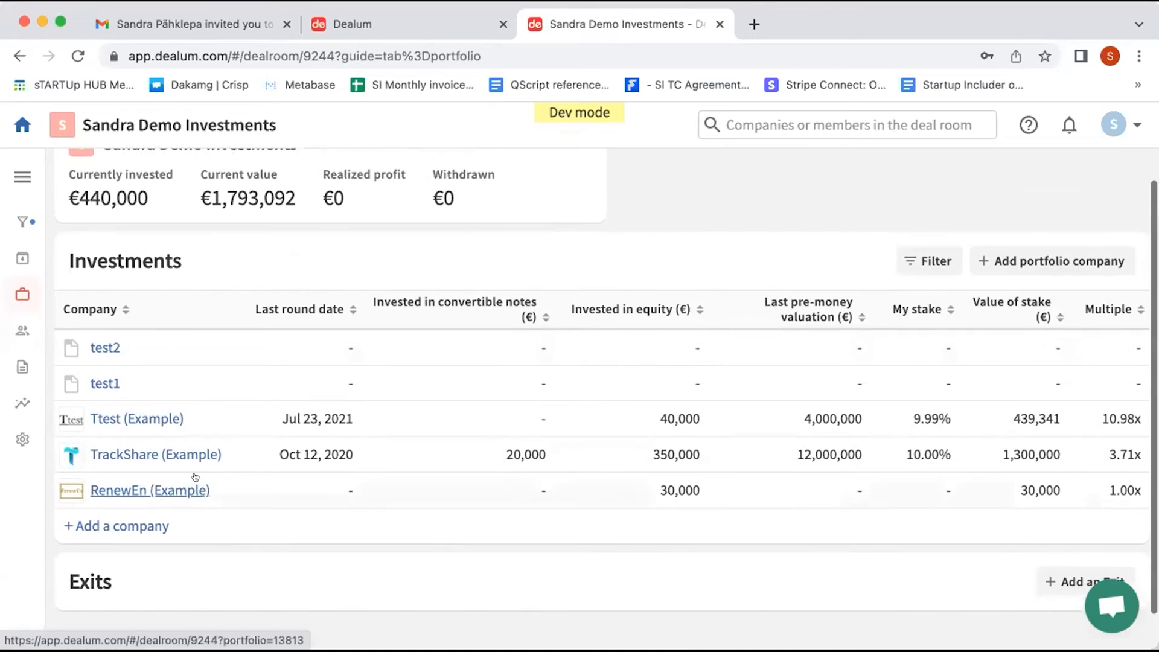
click(181, 441)
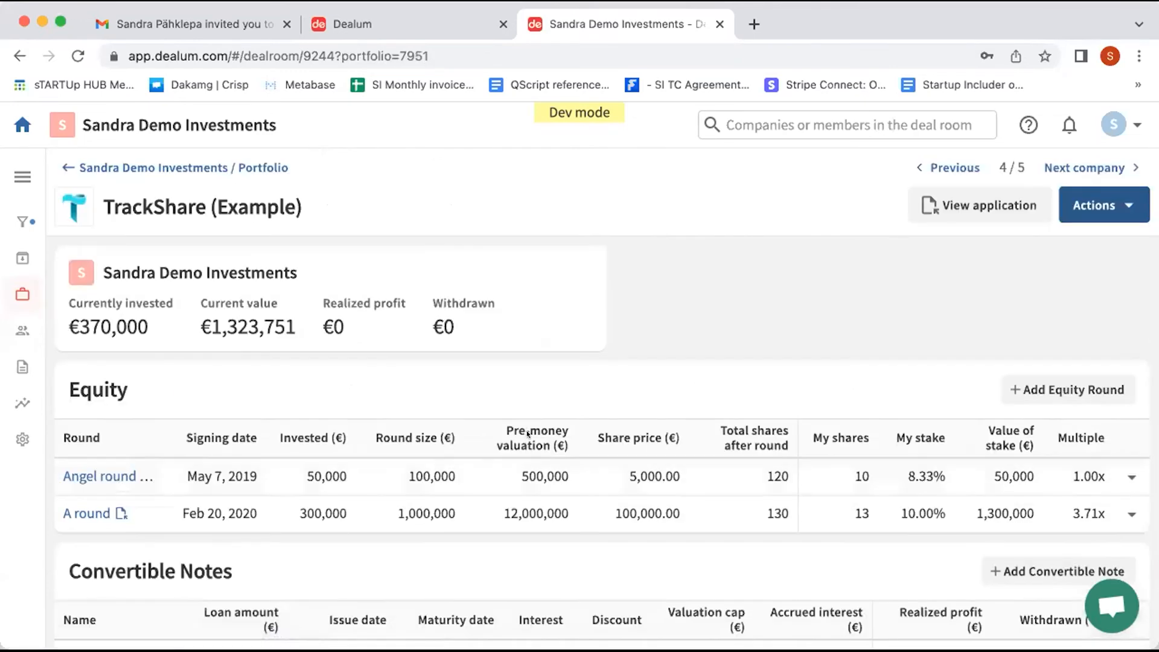
scroll(893, 473, down, 1)
scroll(893, 473, up, 1)
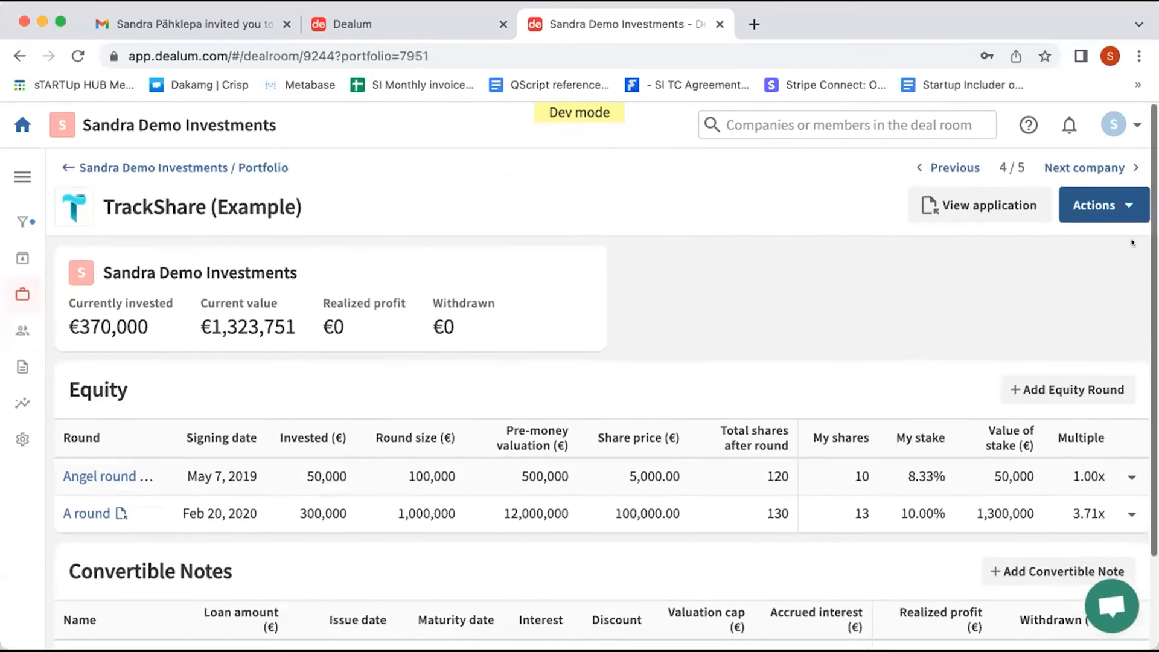
click(1084, 203)
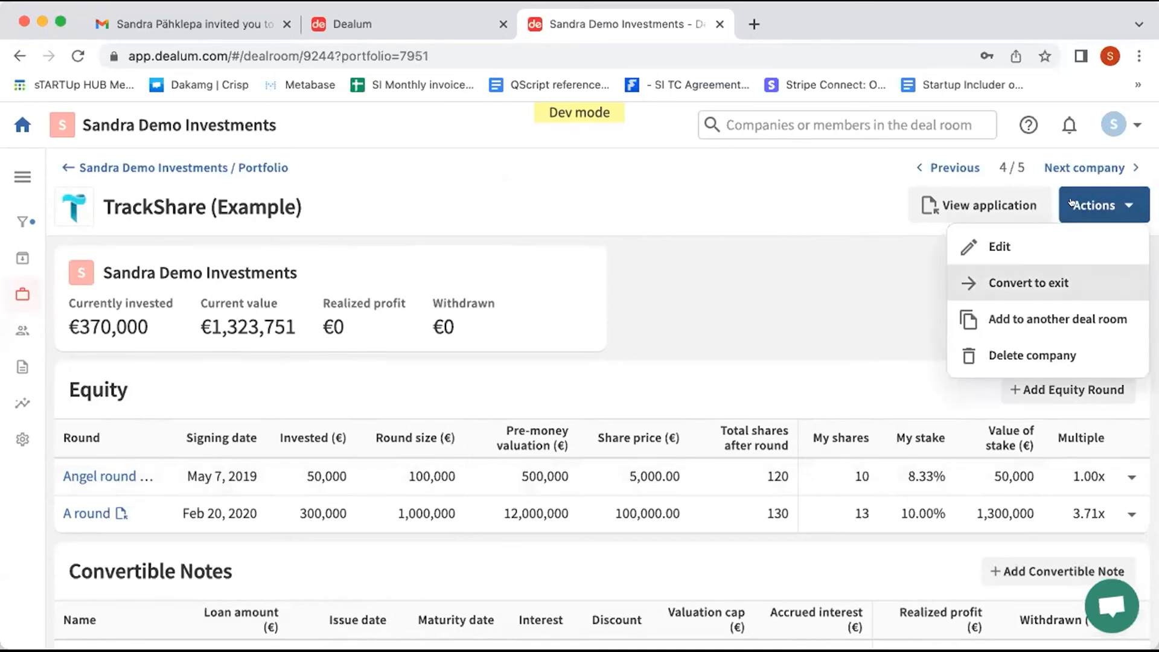
click(802, 309)
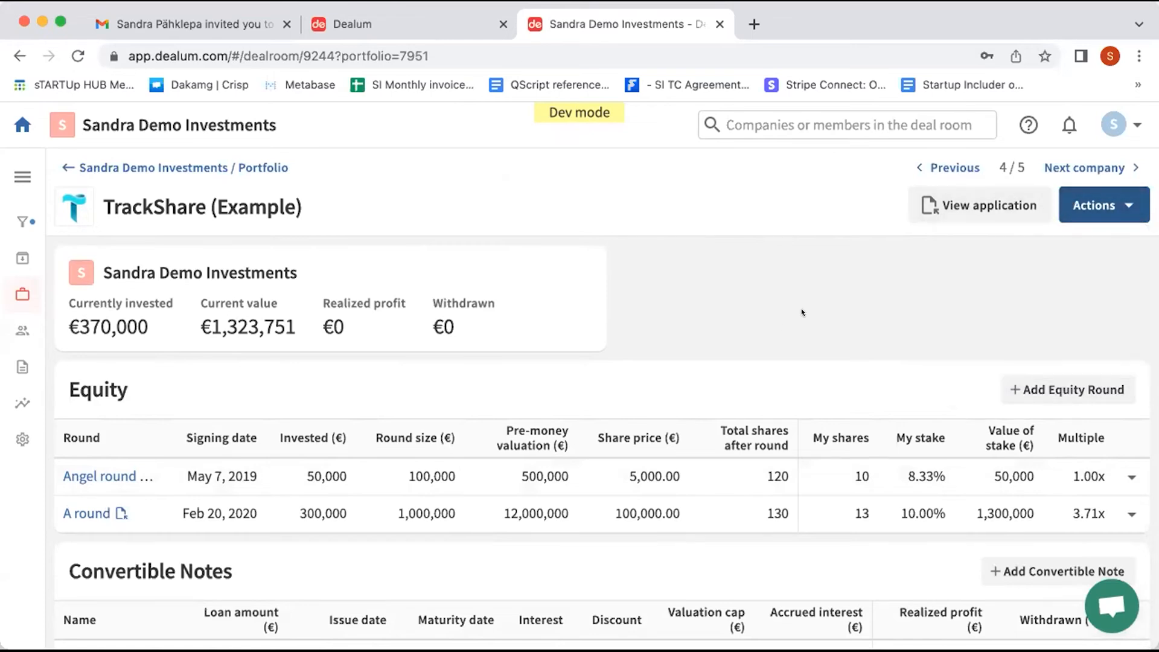
scroll(802, 309, down, 2)
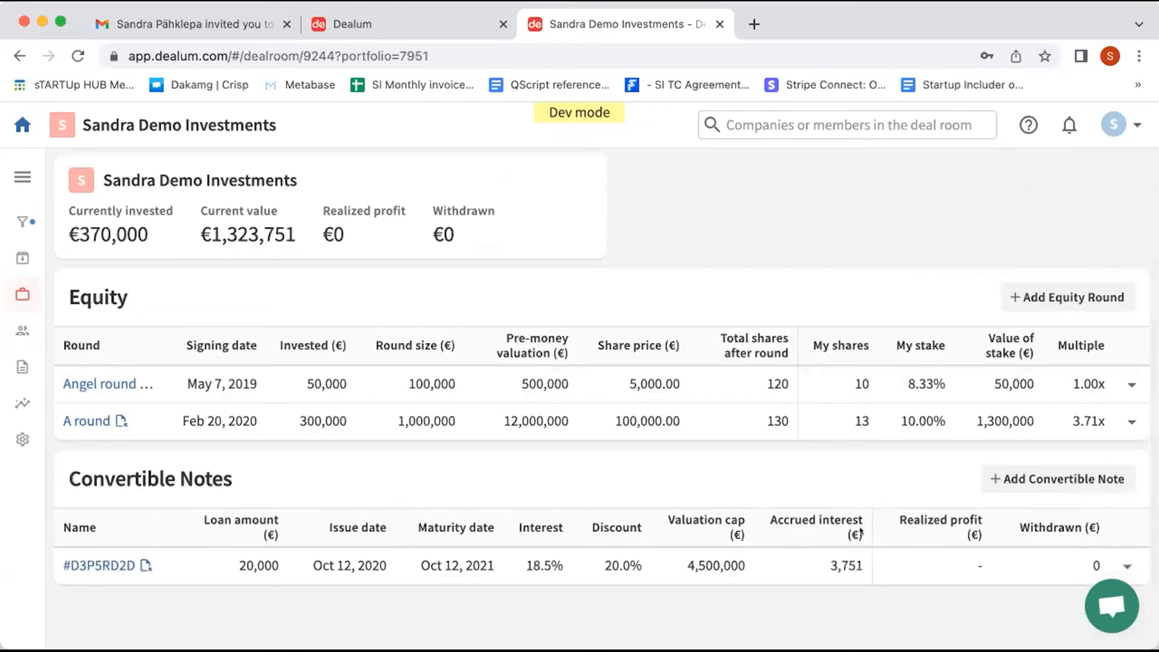
click(1125, 565)
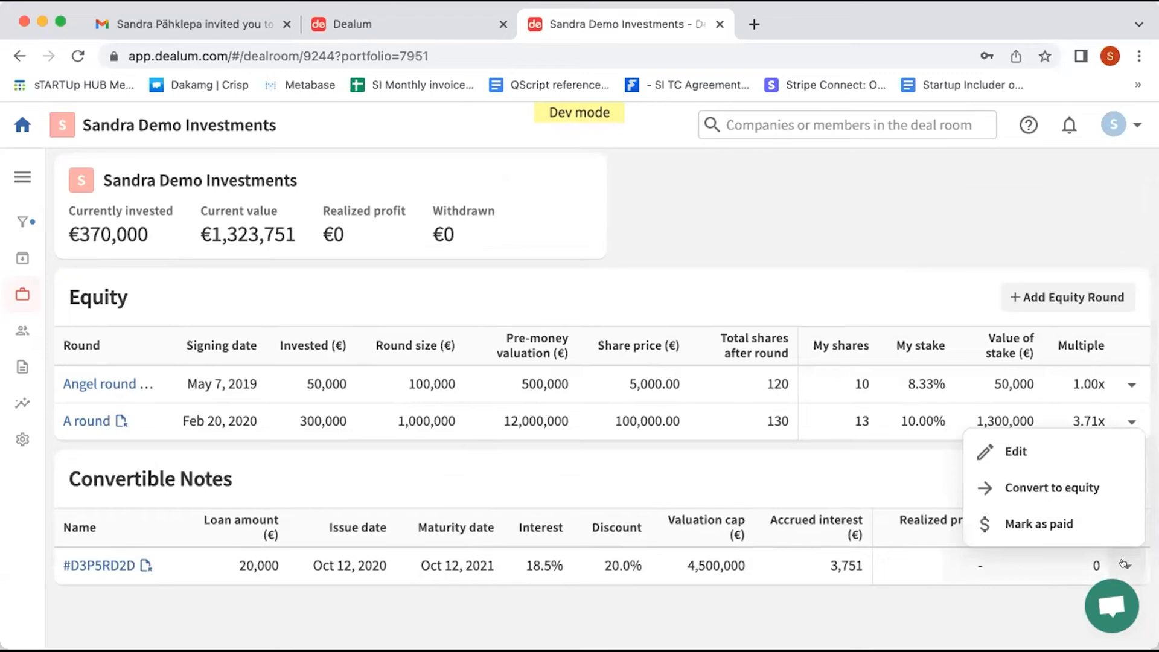
click(1056, 488)
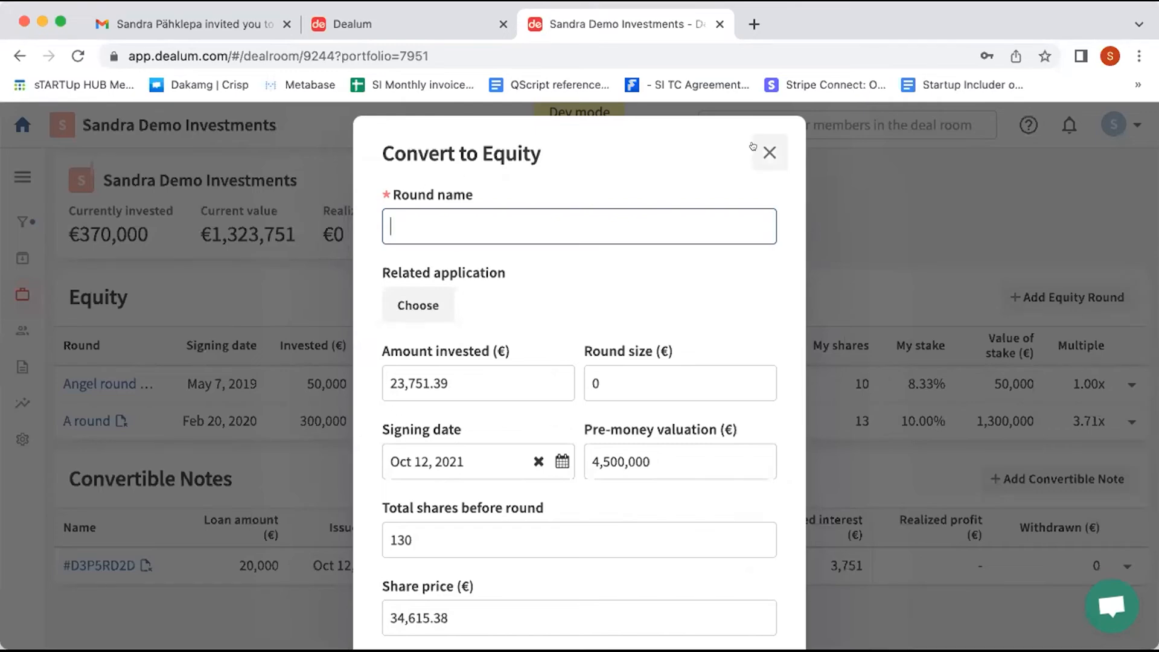
click(769, 152)
click(1124, 561)
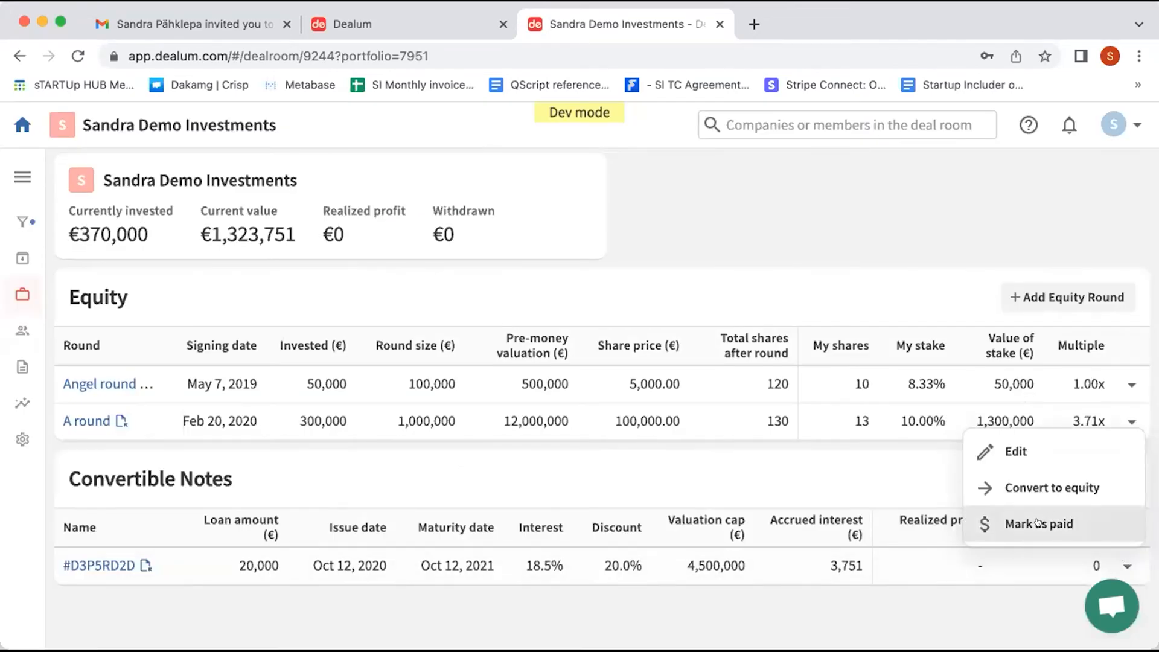
click(718, 244)
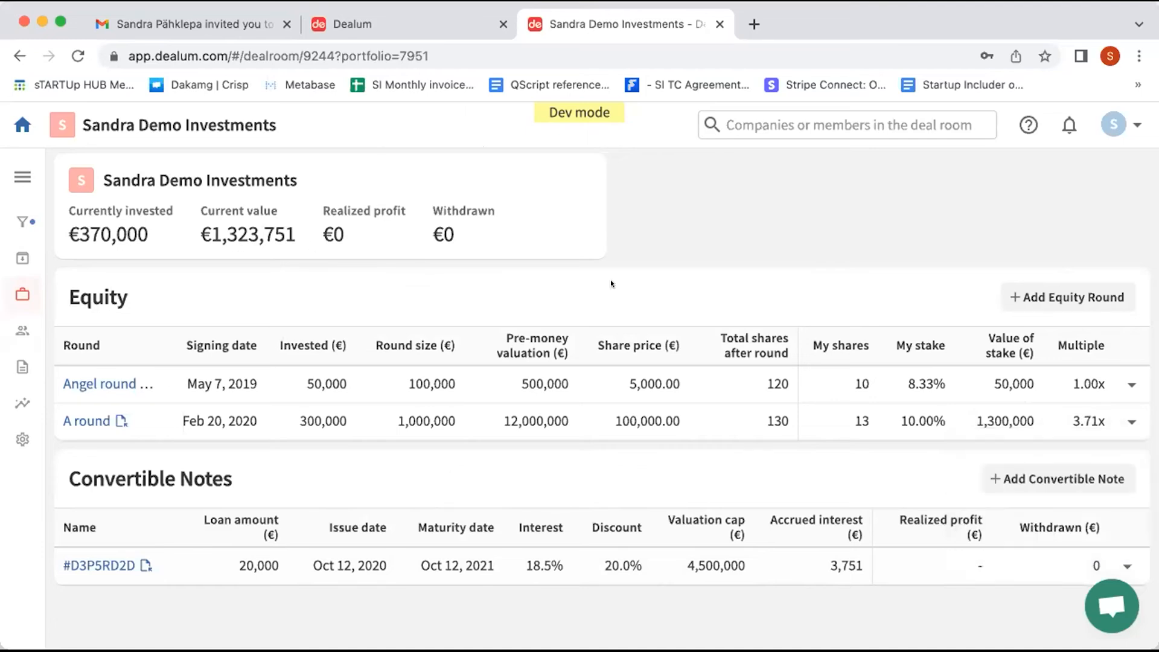
click(1127, 385)
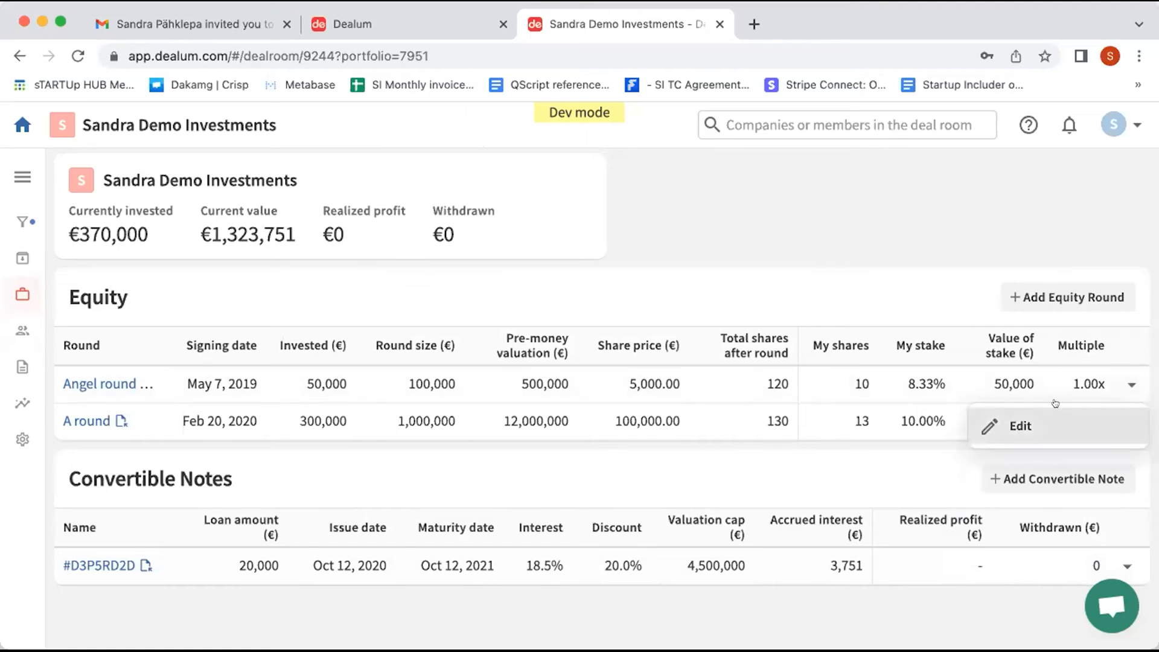
click(755, 254)
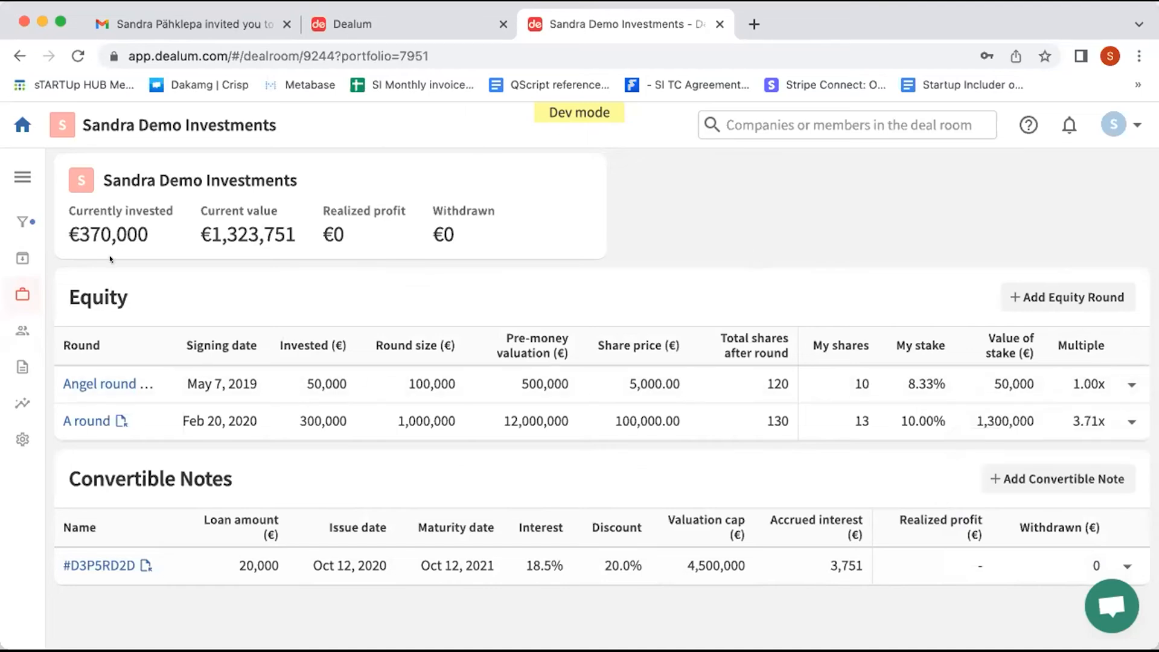
Step: Check the portfolio investments, then open the funnel Inbox listing test1, RenewEn and TrackShare
click(22, 294)
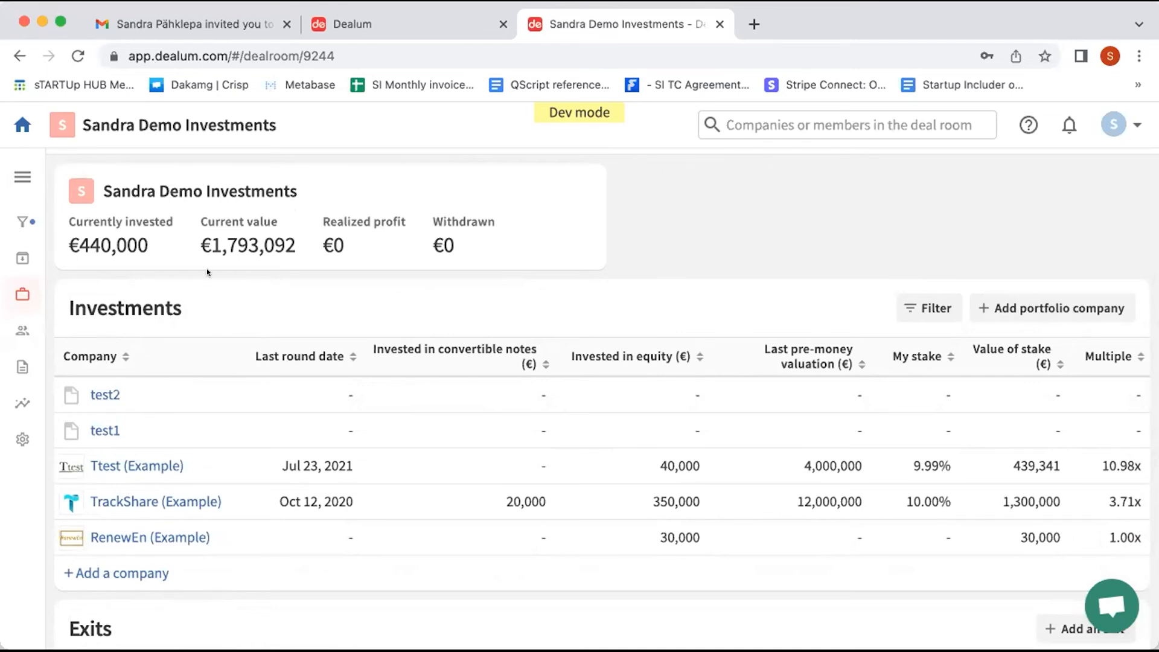
click(13, 220)
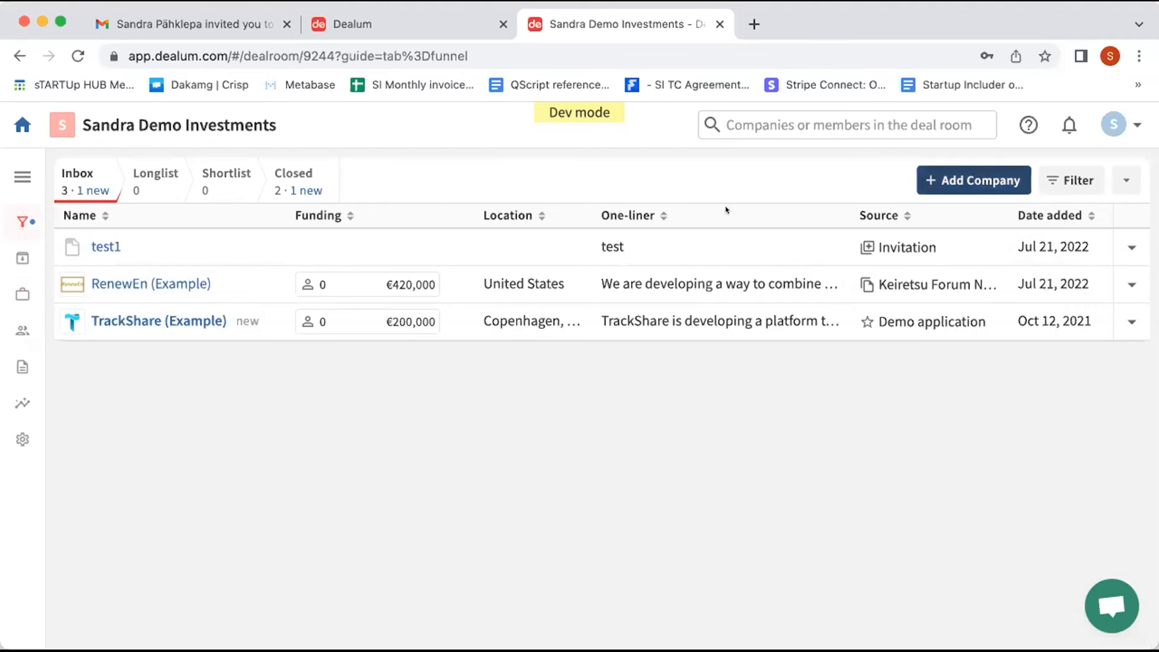
click(152, 285)
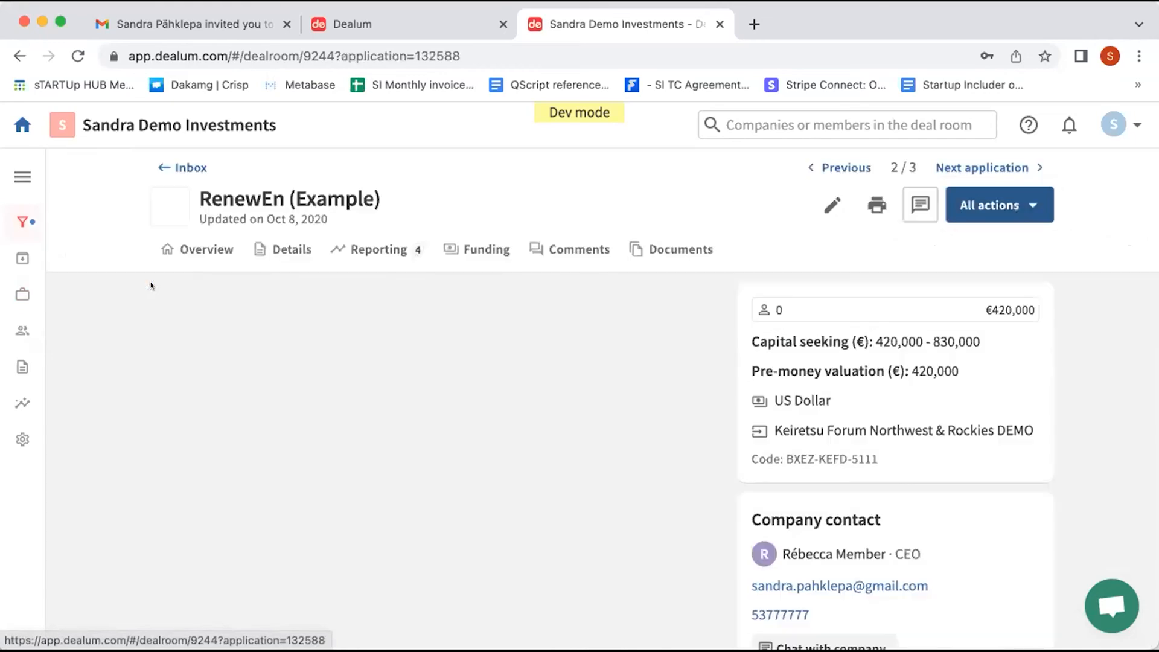
click(362, 245)
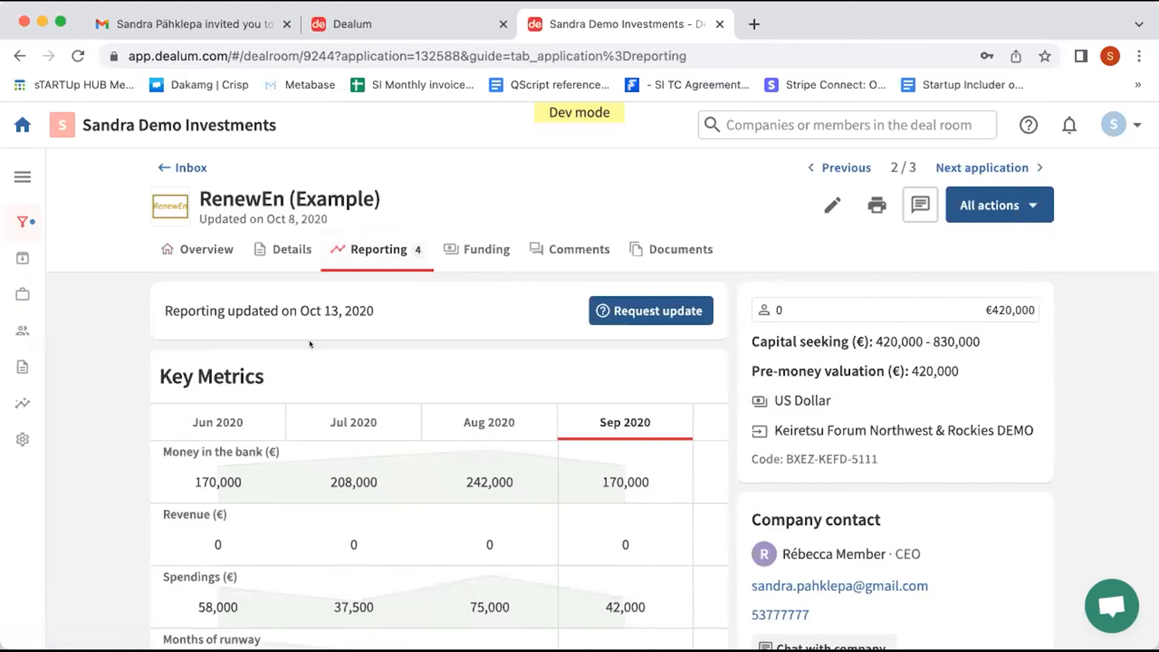
scroll(309, 344, down, 5)
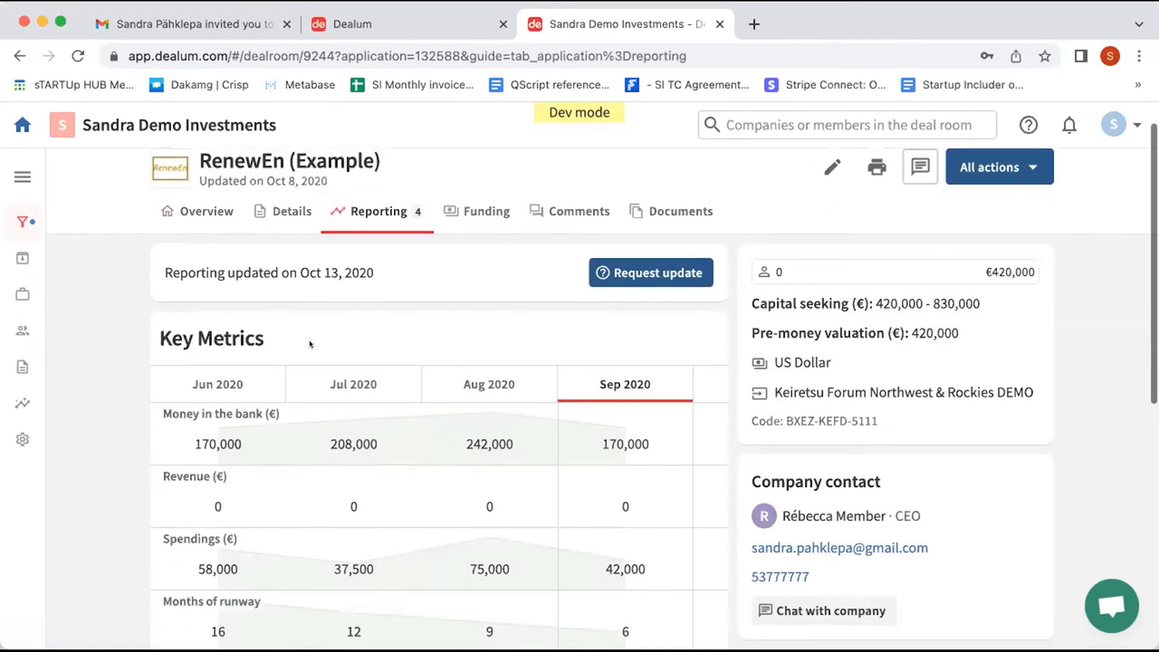
scroll(311, 344, down, 1)
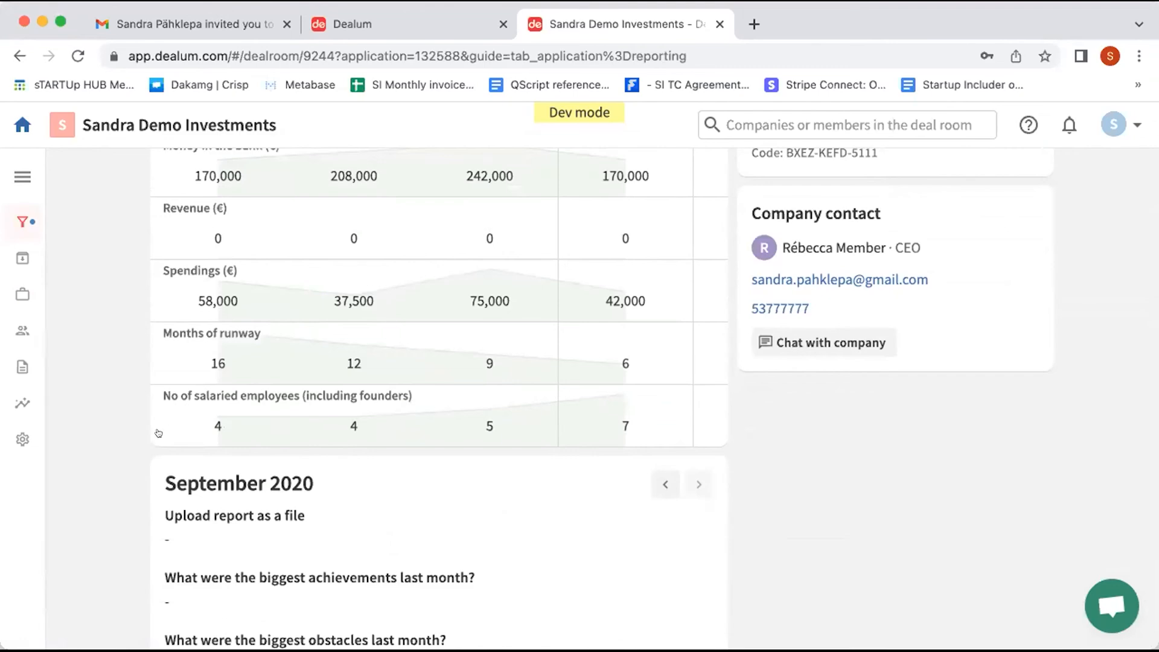
scroll(161, 445, down, 1)
scroll(233, 396, up, 1)
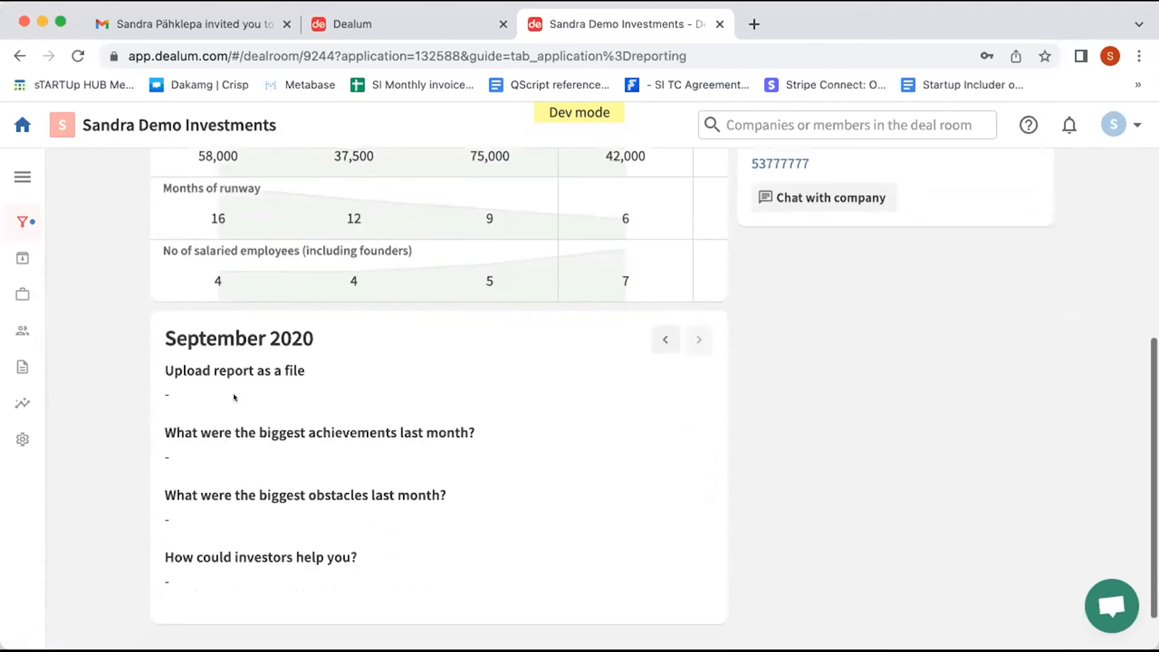
scroll(342, 341, up, 4)
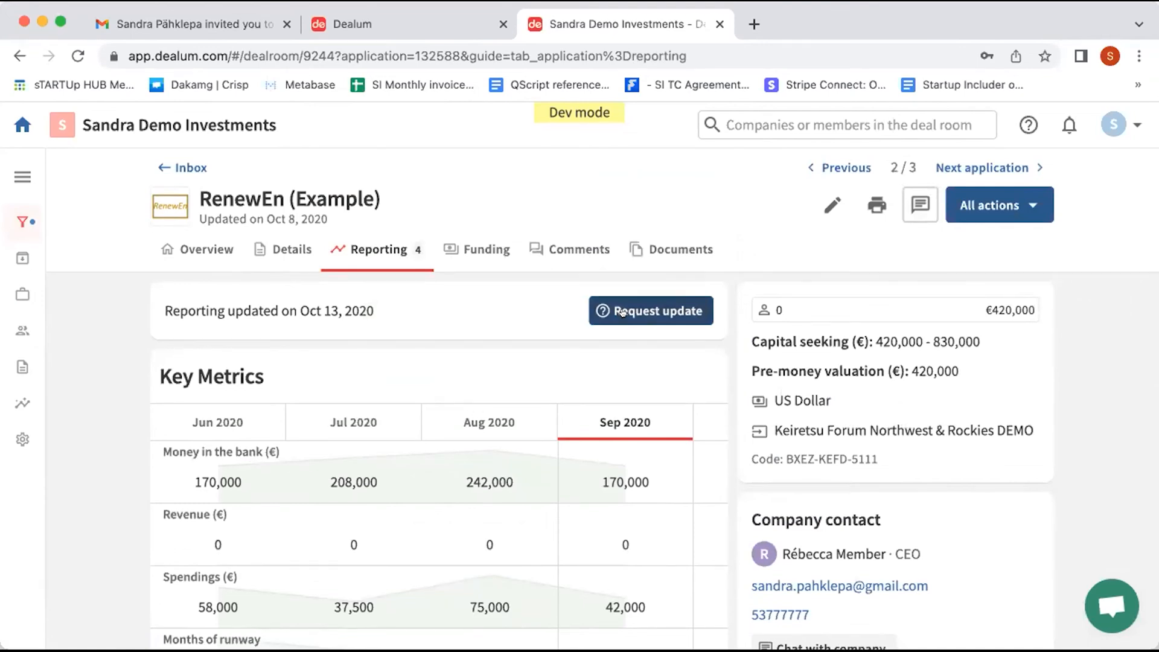
click(549, 252)
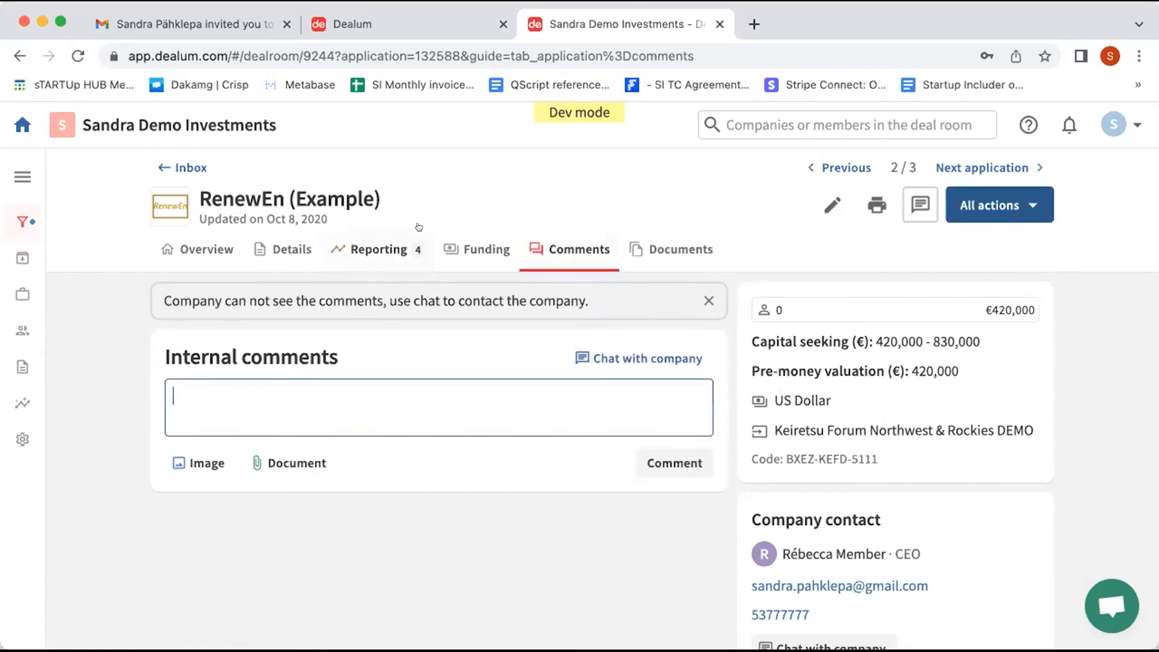
click(675, 247)
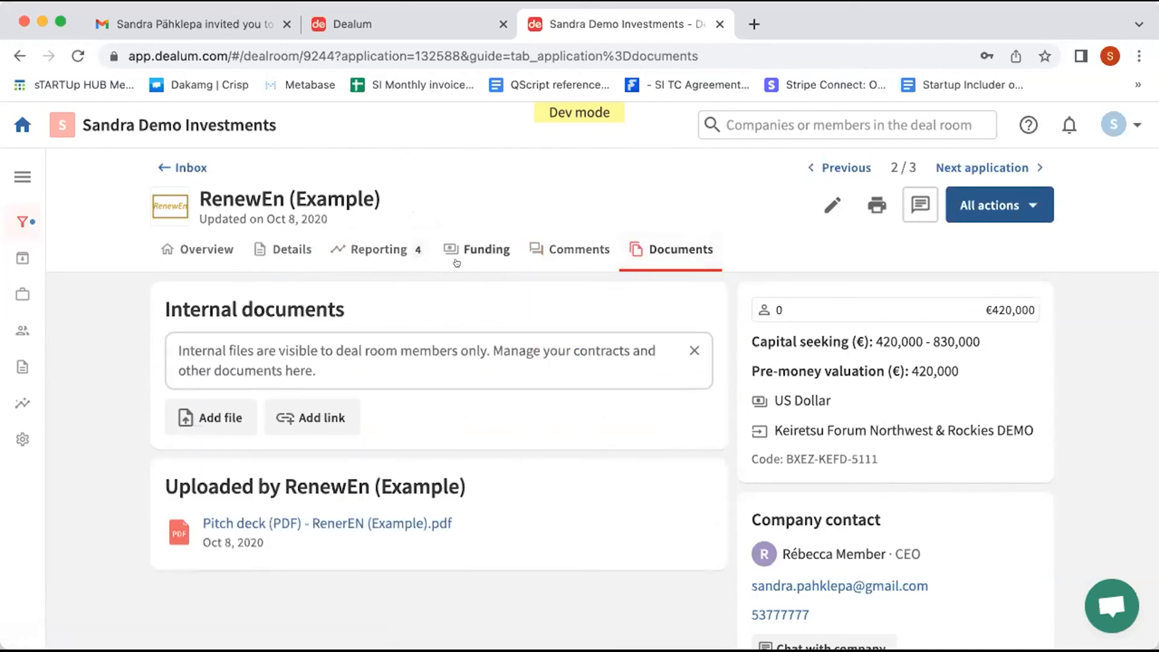
click(190, 166)
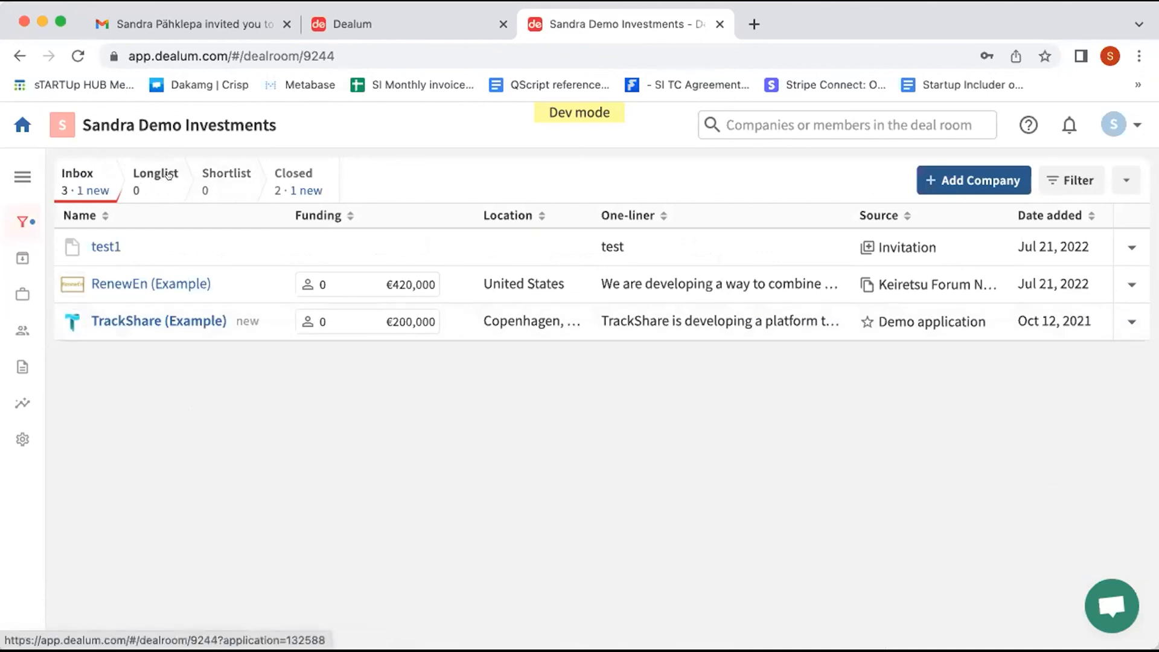
Step: Glance at the inbox options menu, then open and scroll the Settings Profile page
click(1113, 185)
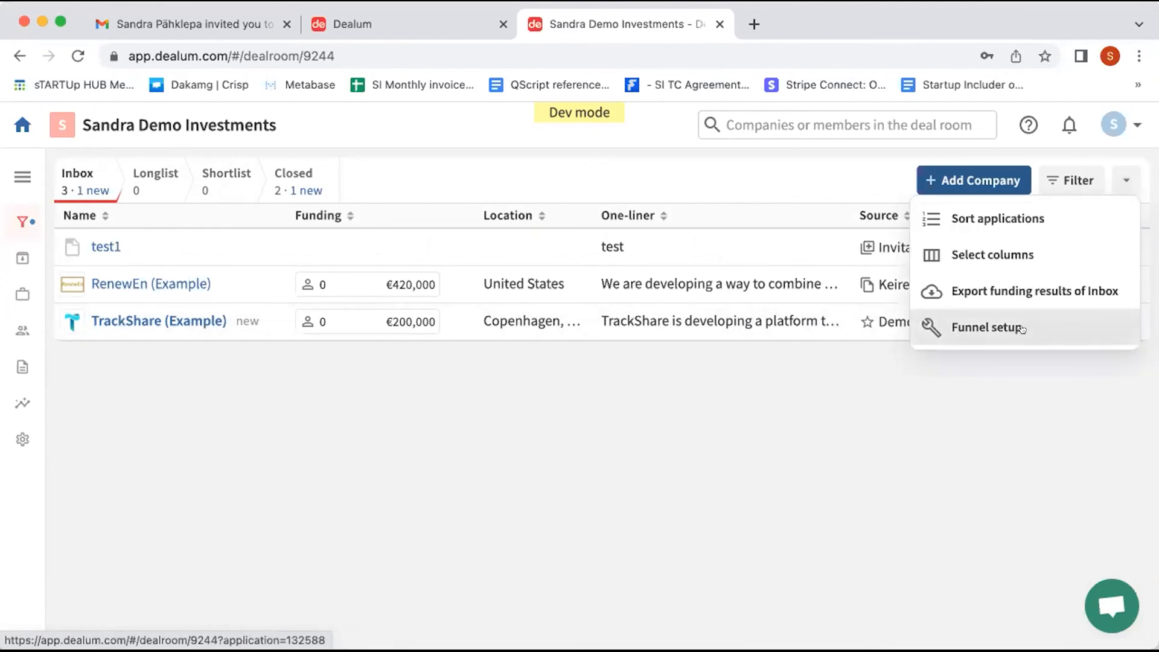
click(979, 427)
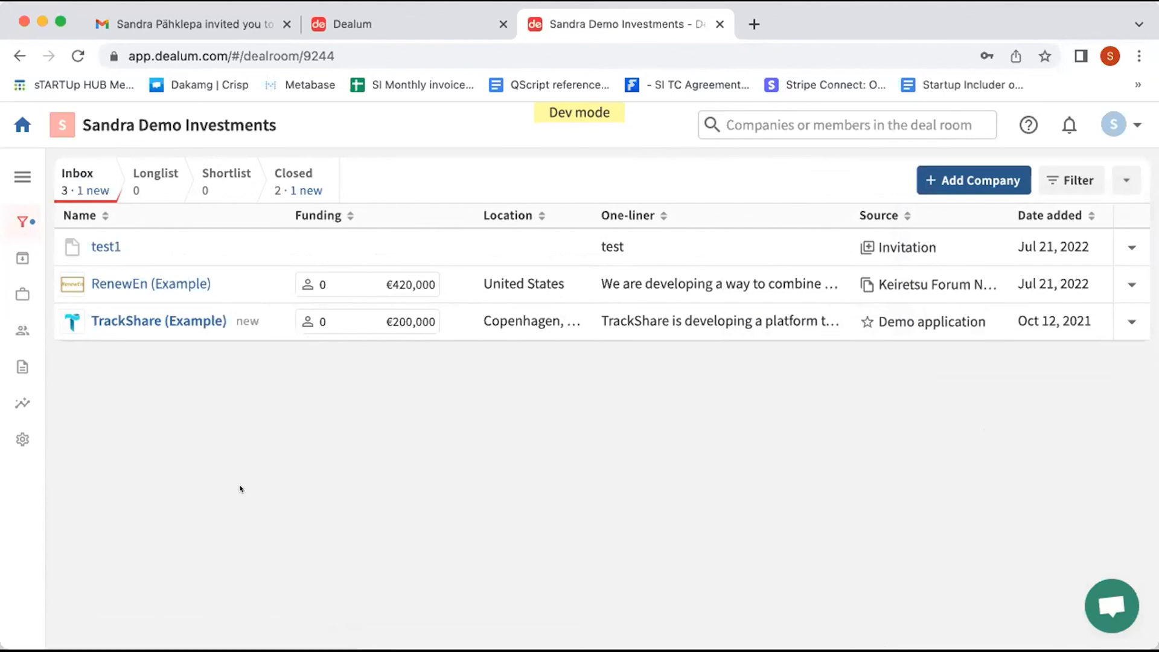
click(22, 440)
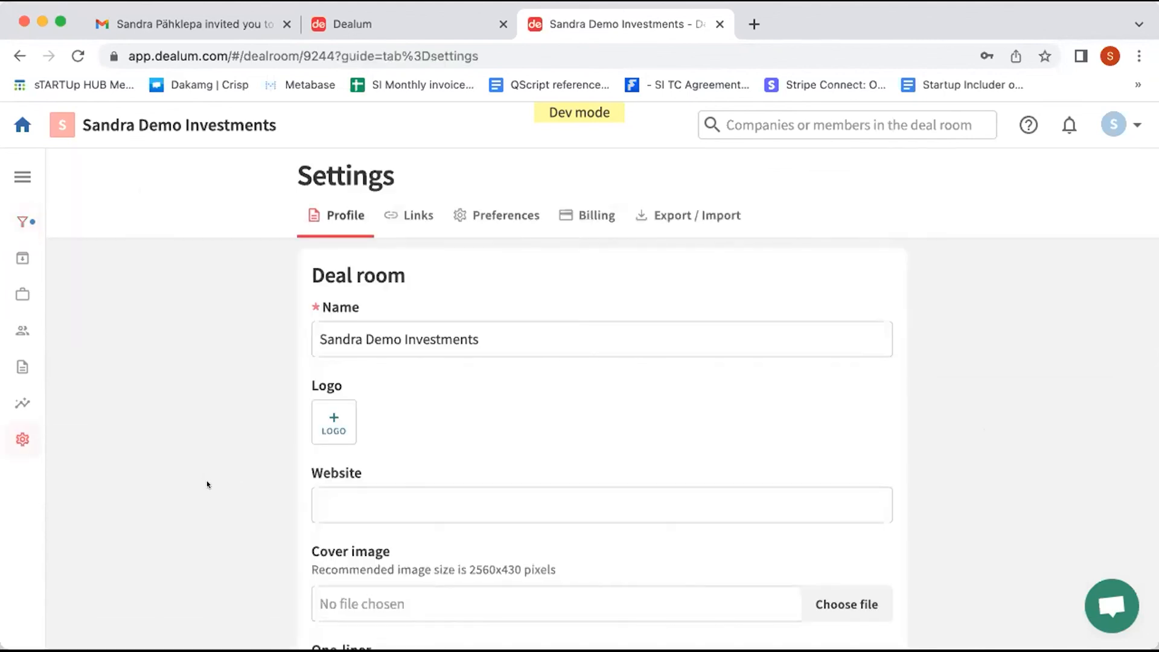
scroll(206, 482, down, 4)
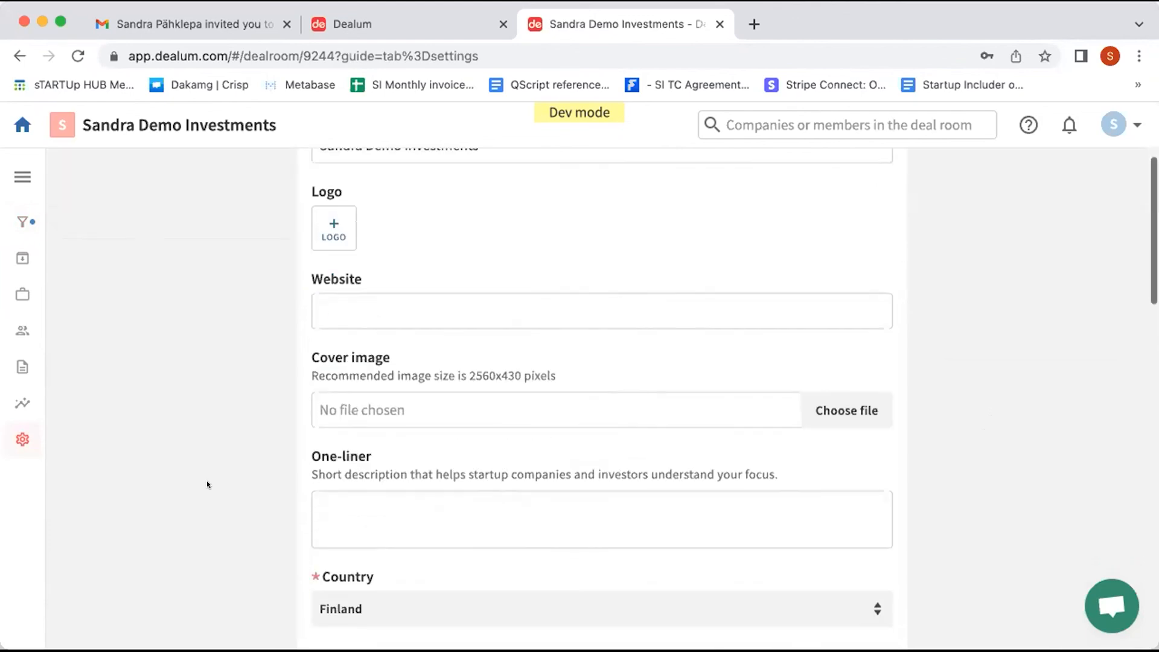
scroll(207, 484, down, 12)
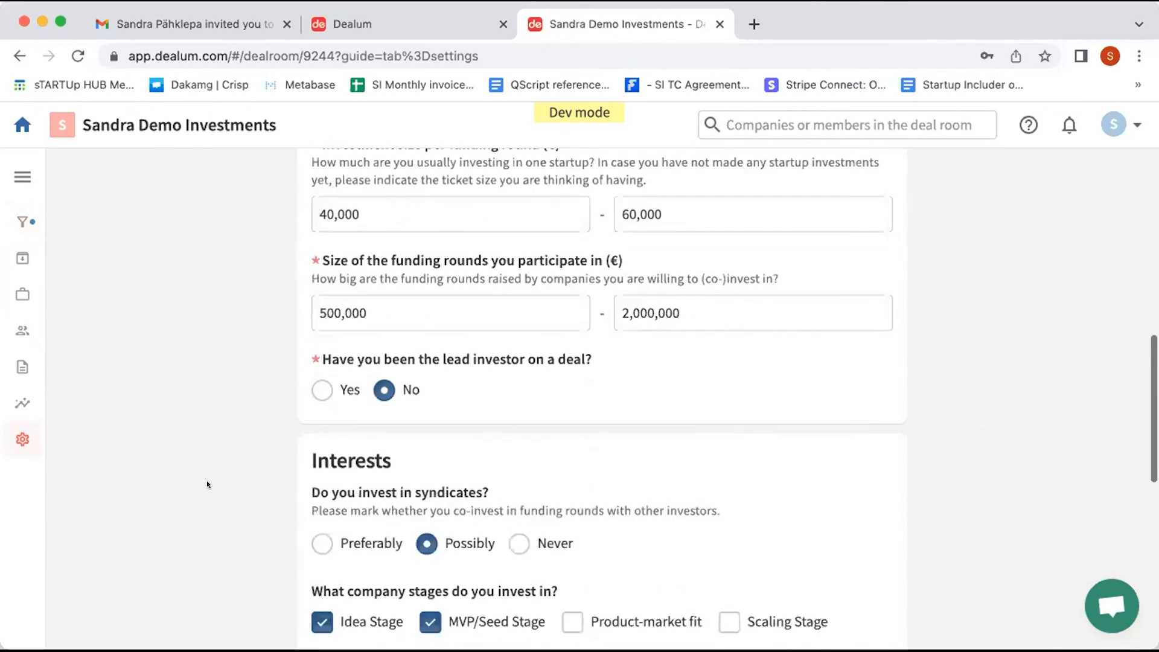
scroll(207, 480, down, 6)
scroll(206, 480, up, 20)
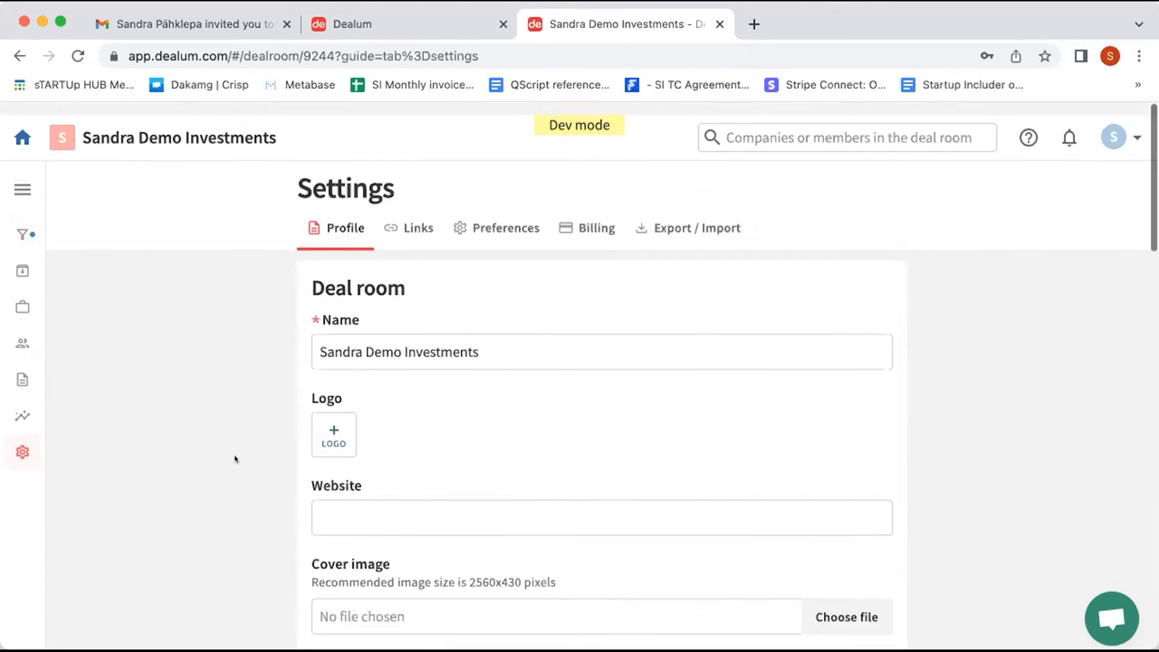
Step: Browse the Preferences and Export / Import settings, then return to the funnel Inbox
click(506, 215)
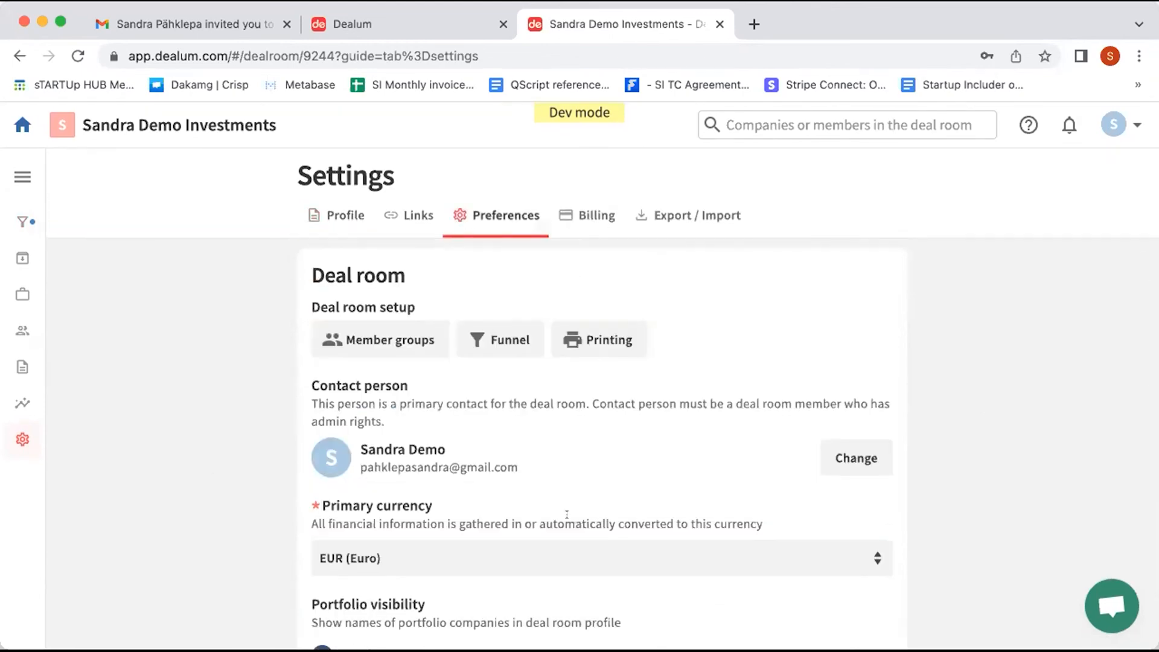
scroll(567, 514, down, 1)
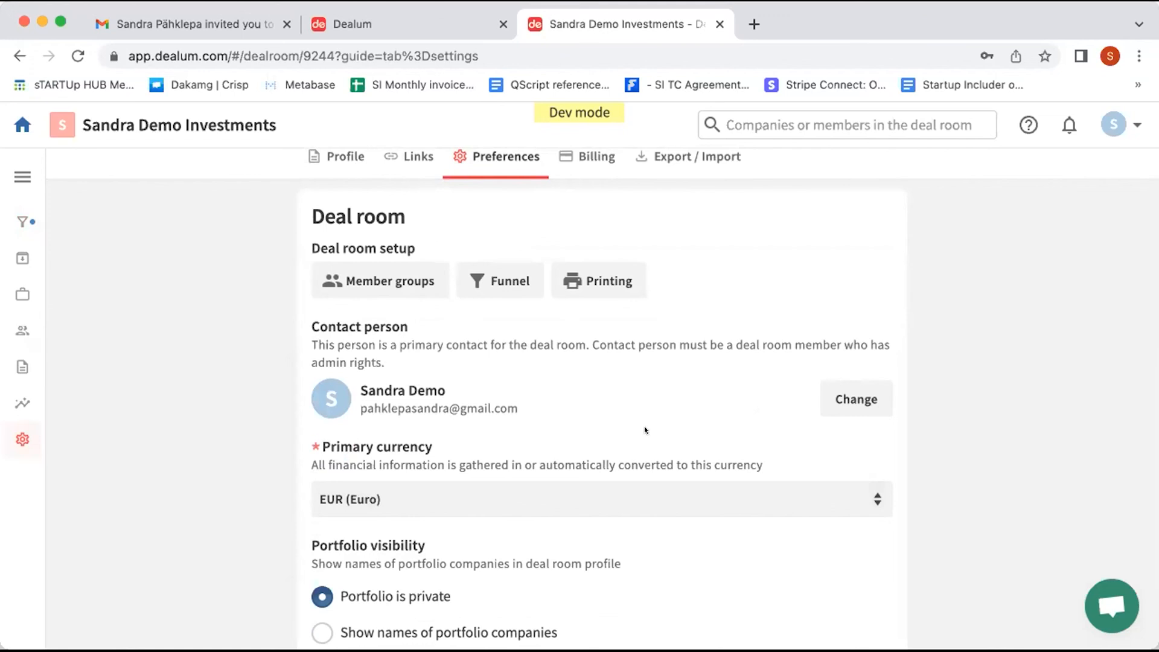
scroll(644, 429, up, 1)
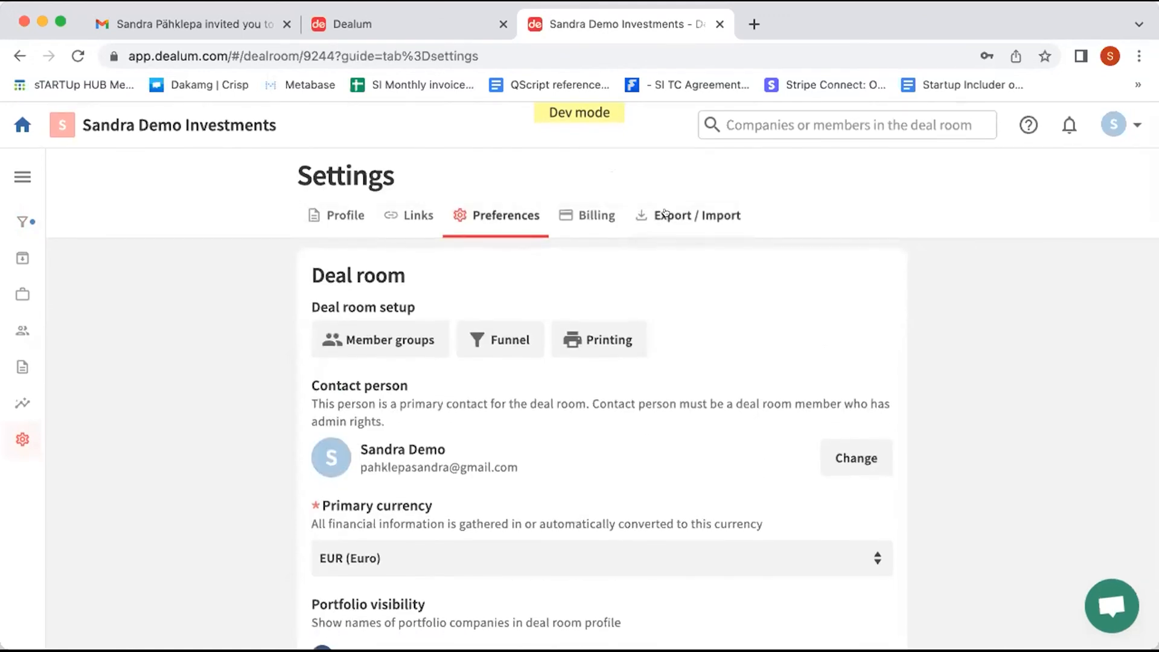
click(665, 213)
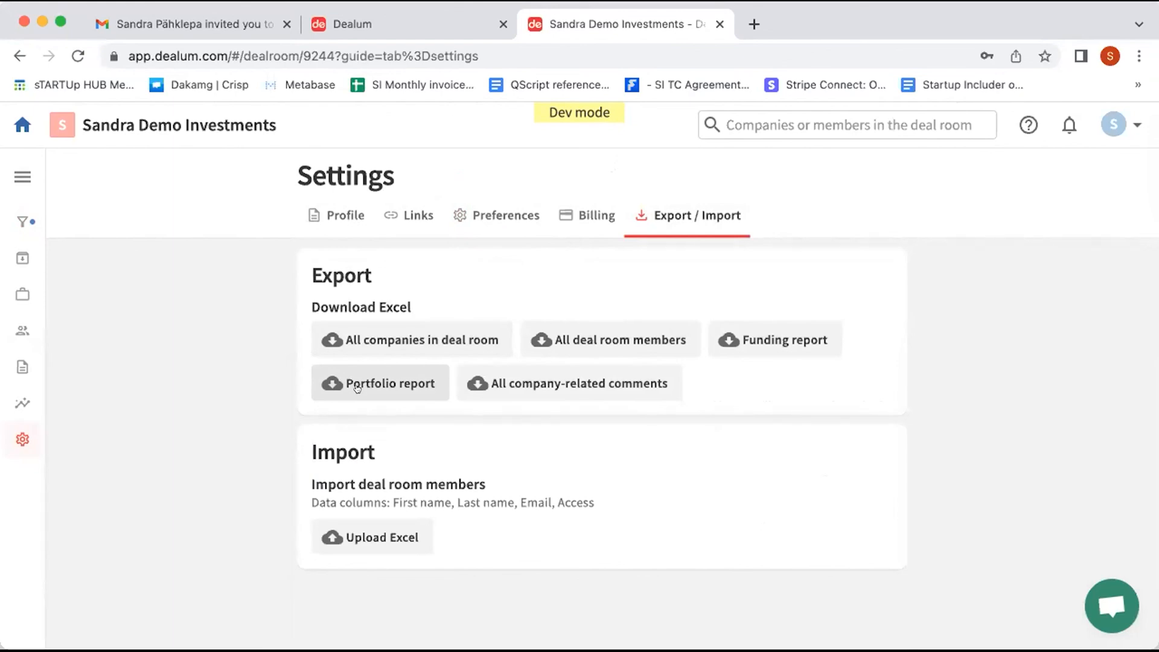
click(27, 226)
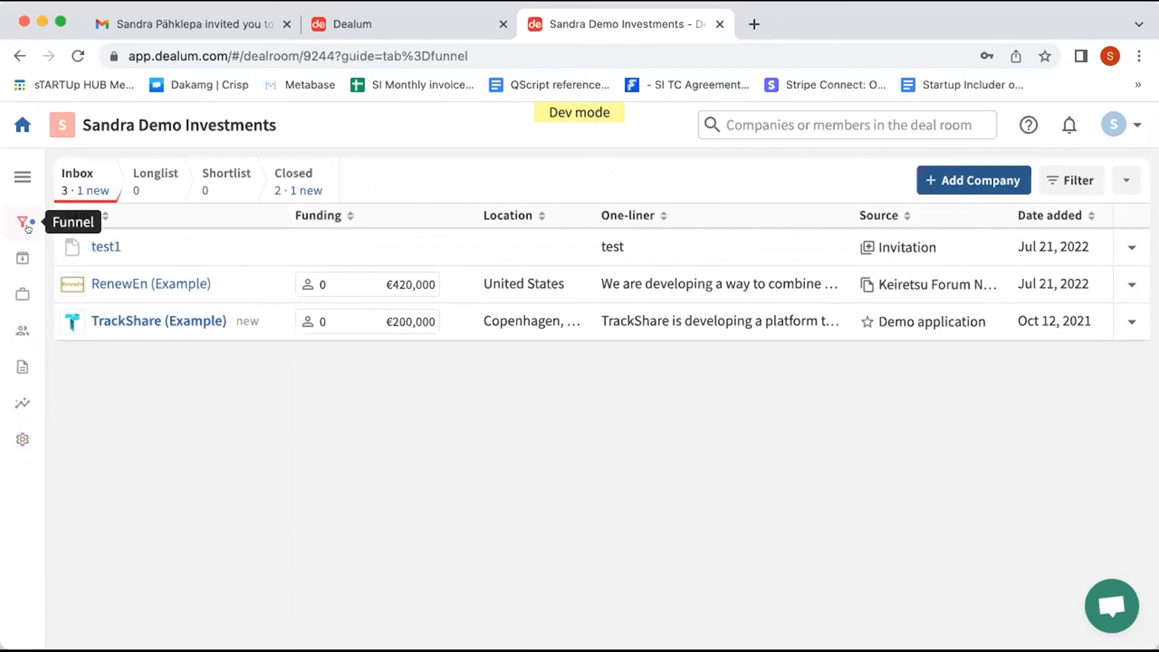